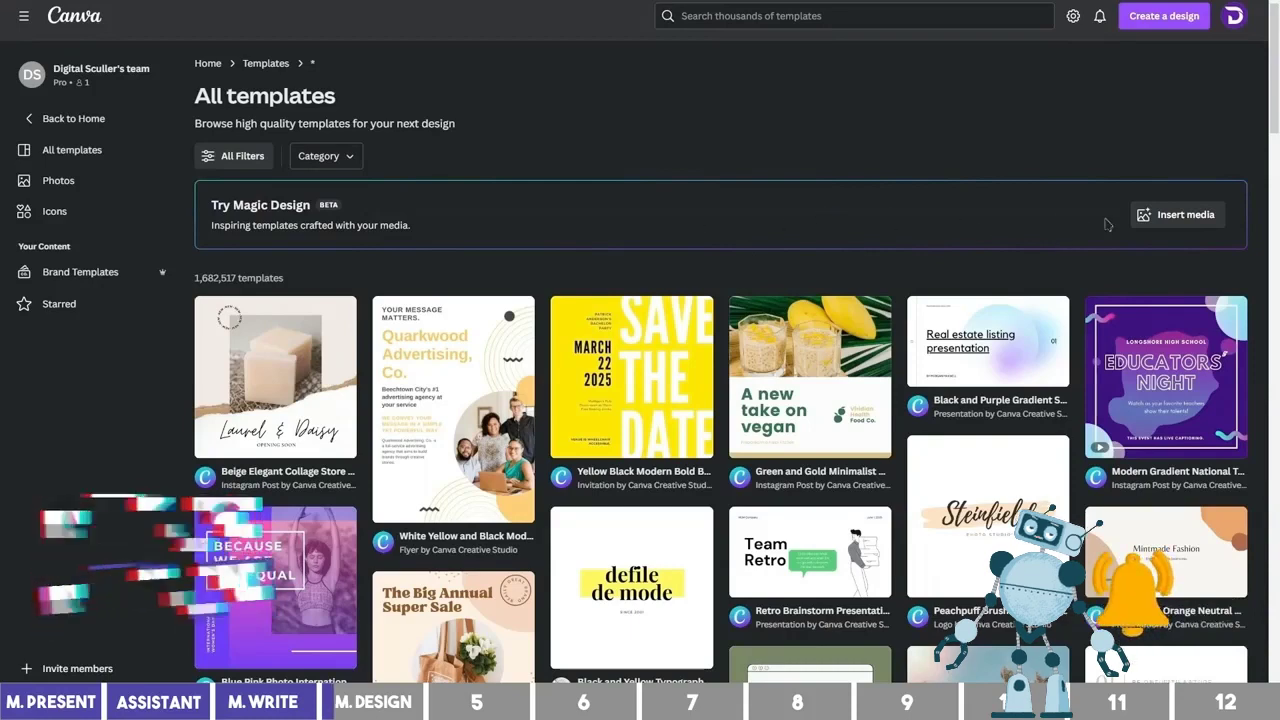
# Step: Generate Magic Design templates from the uploaded photo of the man in a gray suit jacket
pyautogui.click(1160, 222)
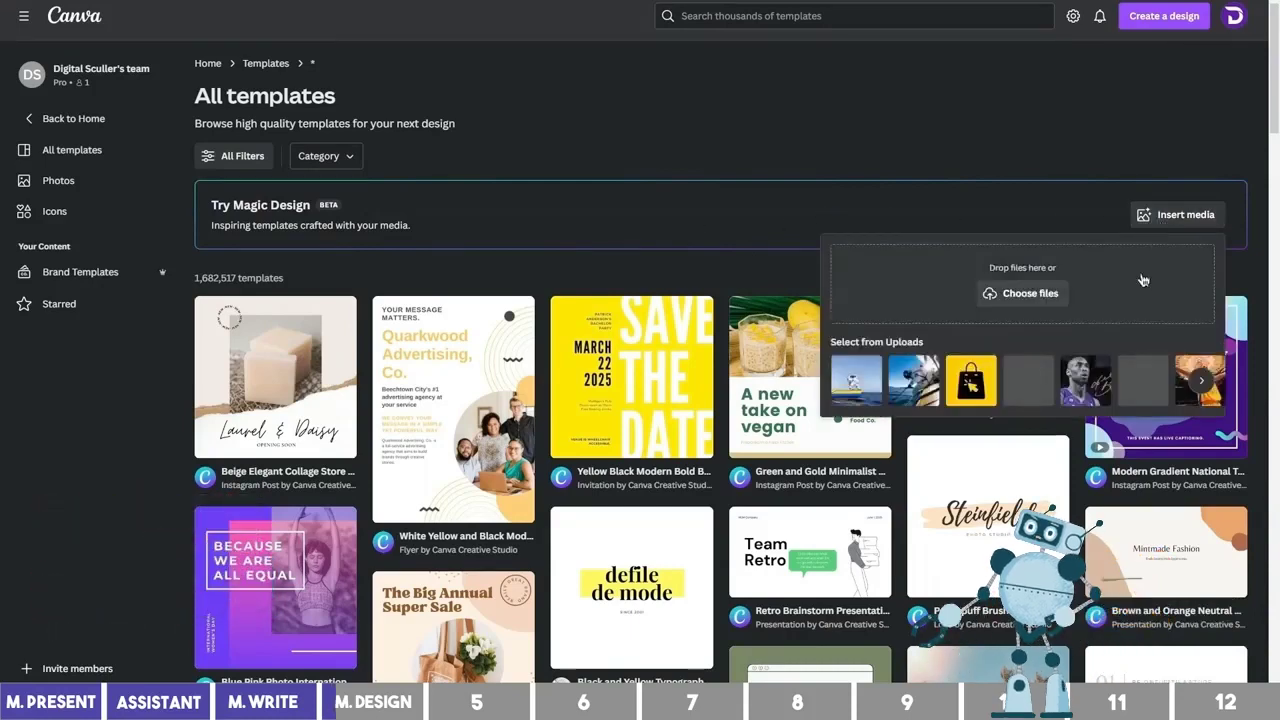
pyautogui.click(1208, 394)
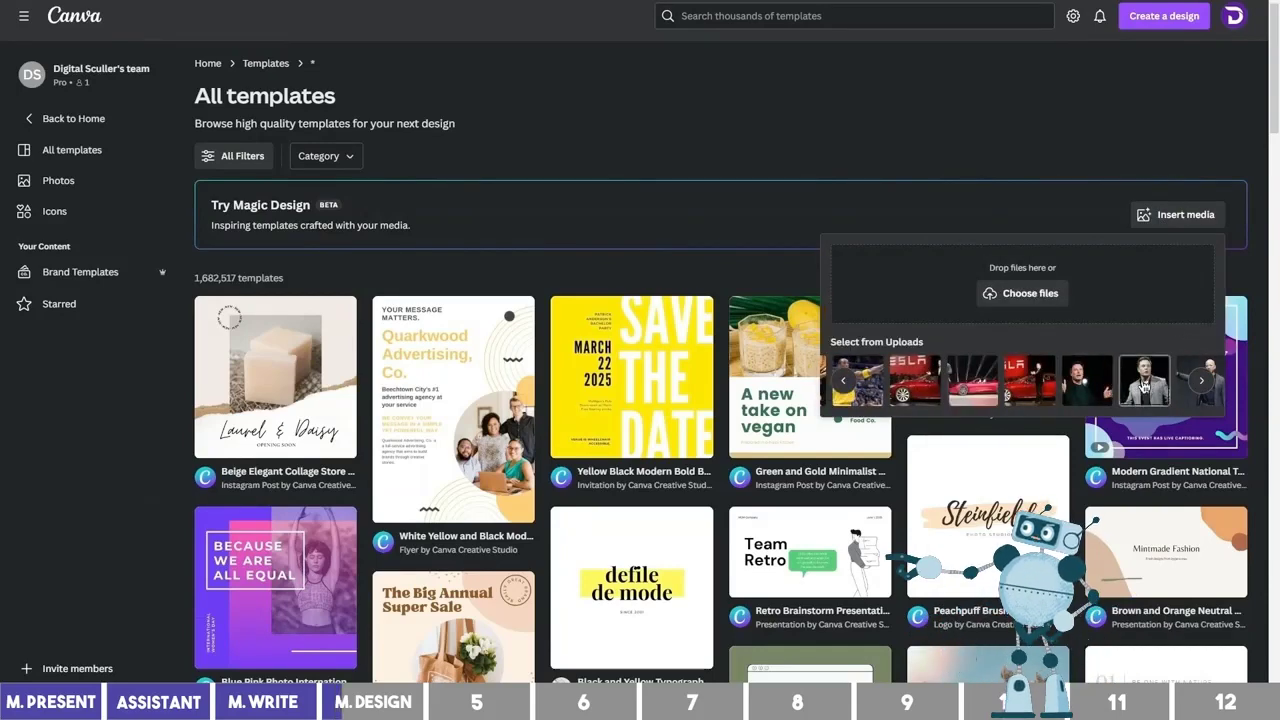
pyautogui.click(1144, 386)
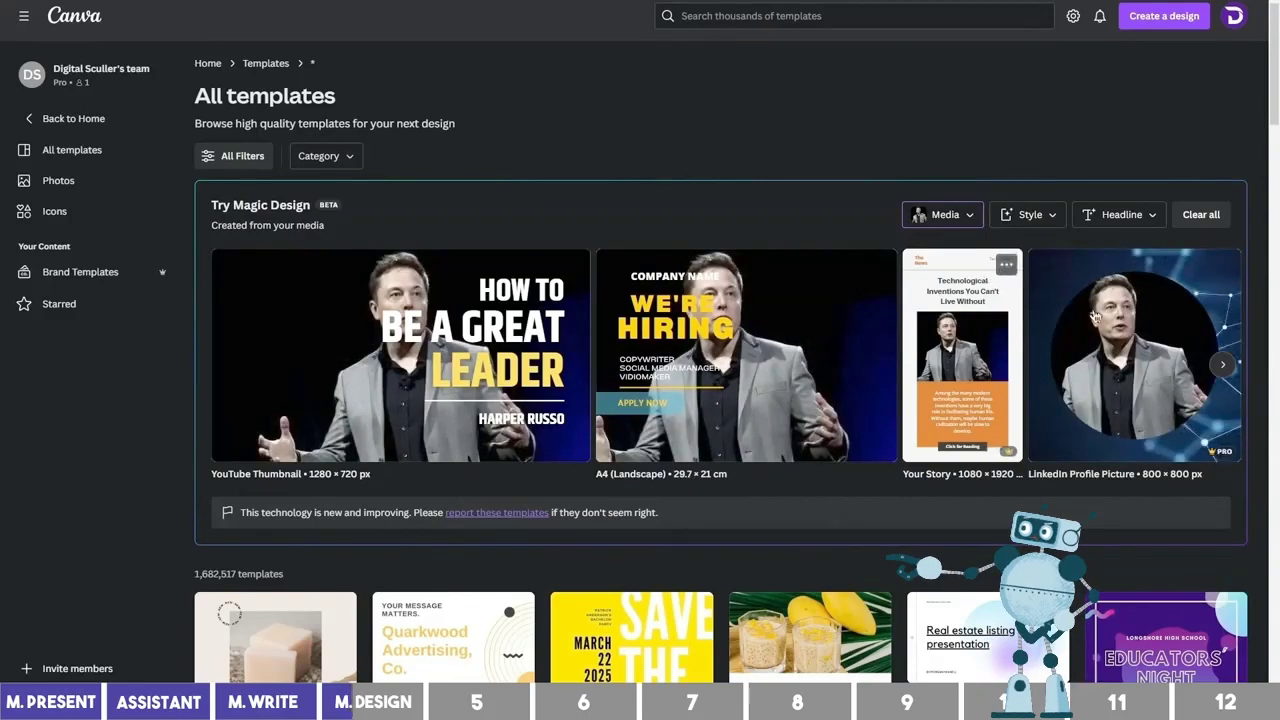
# Step: Browse the generated templates and preview the How To Be A Great Leader YouTube thumbnail
pyautogui.click(1224, 370)
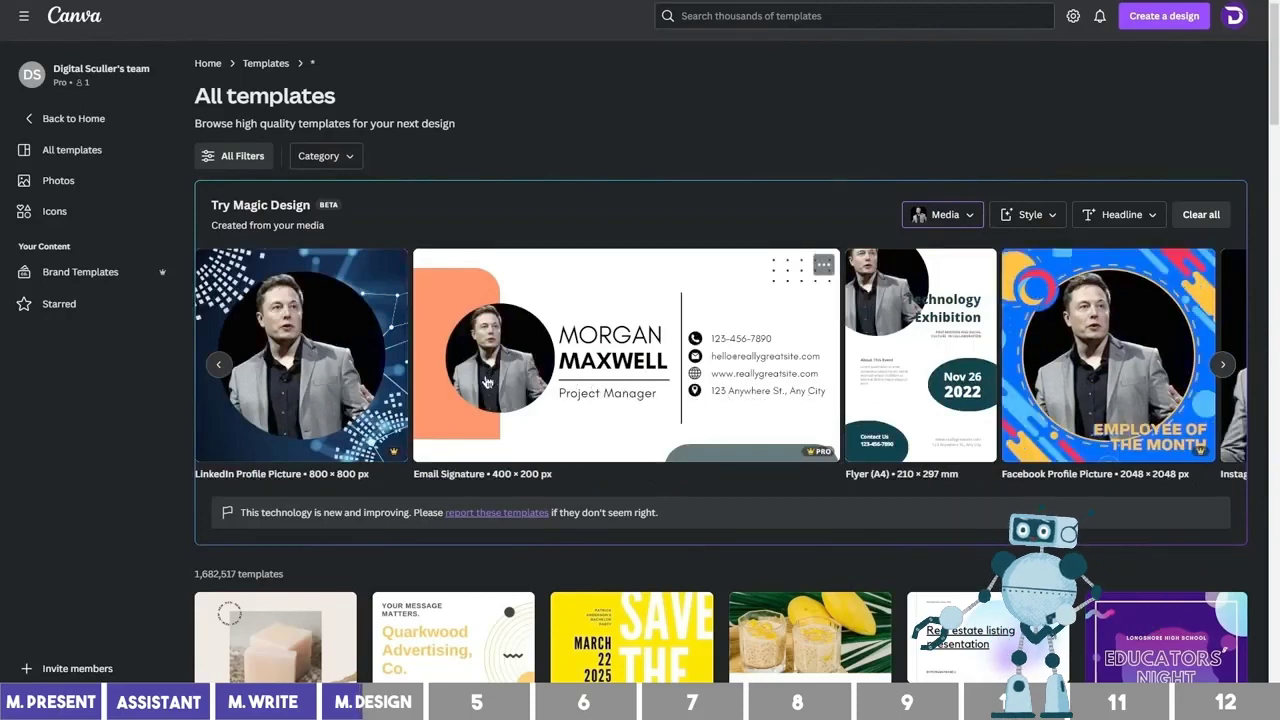
pyautogui.click(219, 365)
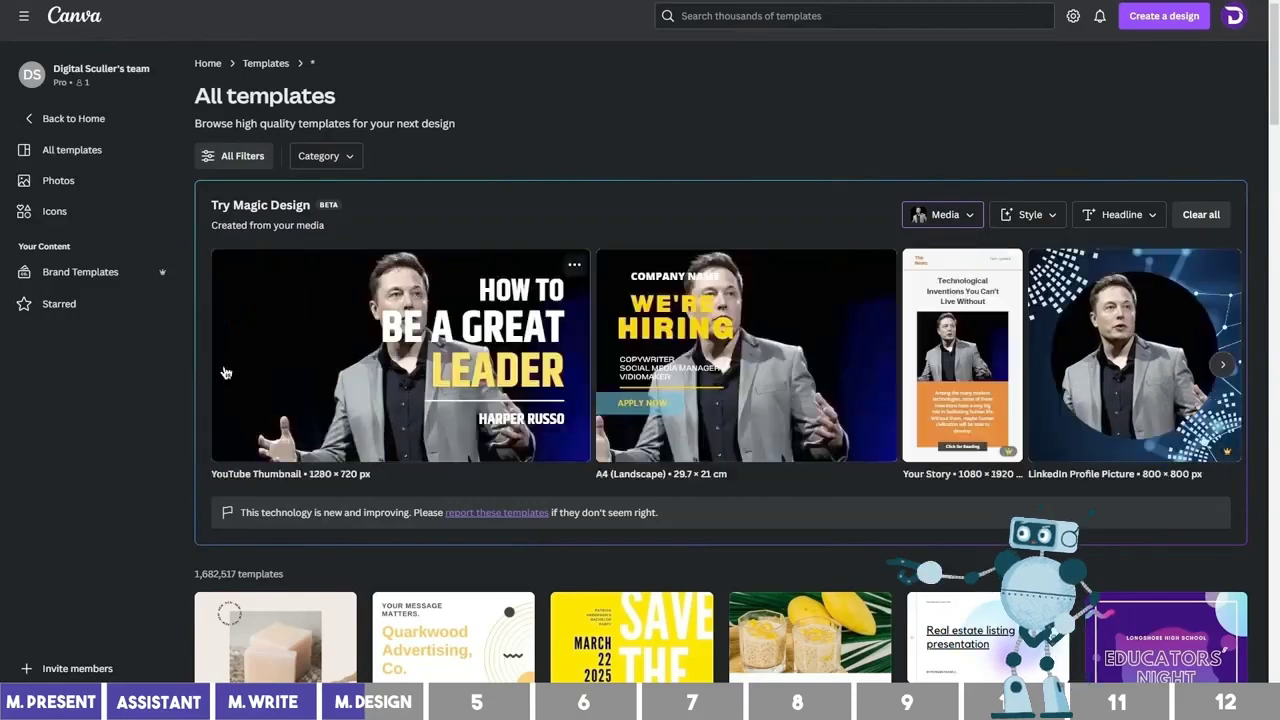
pyautogui.click(490, 372)
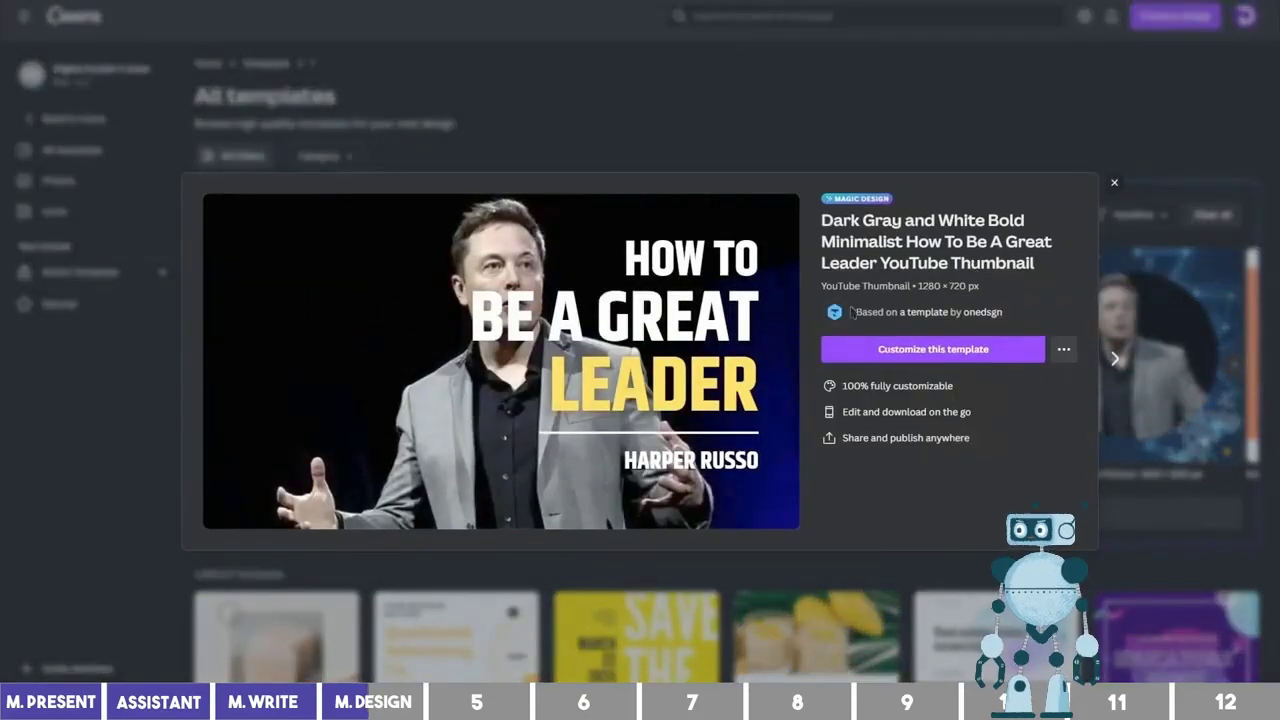
pyautogui.click(1117, 187)
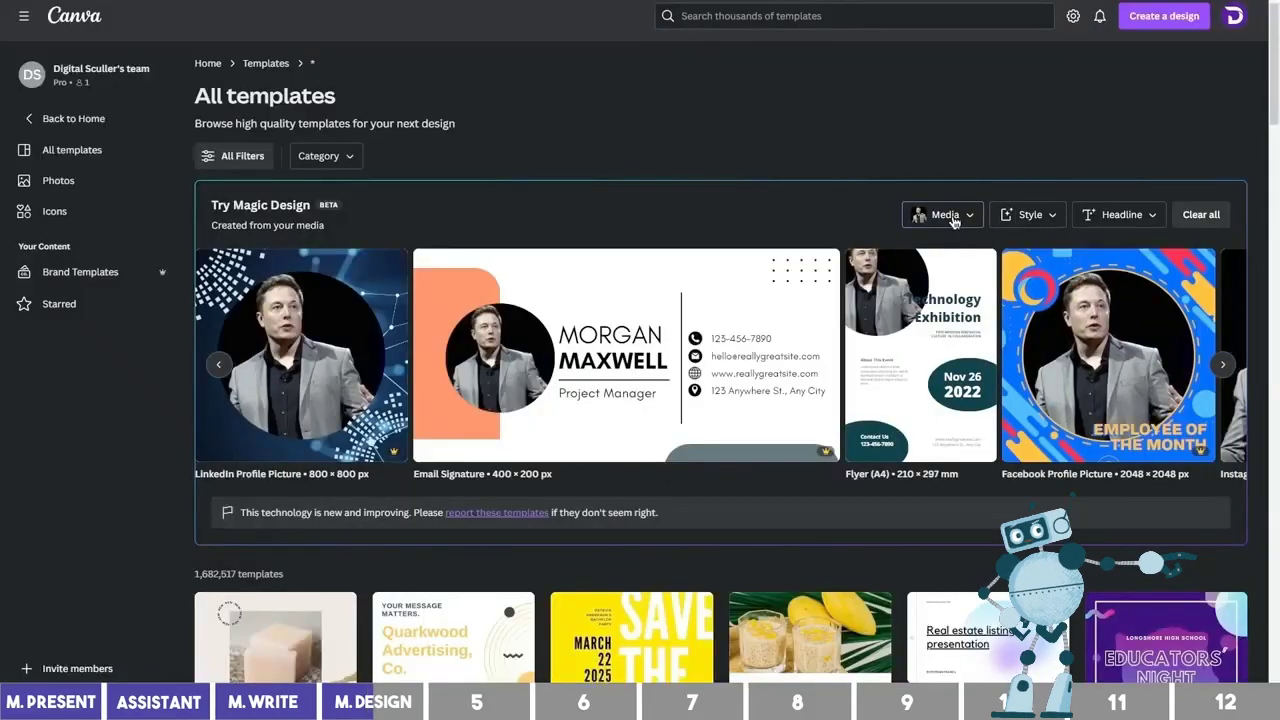
# Step: Replace the Magic Design media with the uploaded photo of the man beside the red car and browse the new templates
pyautogui.click(953, 219)
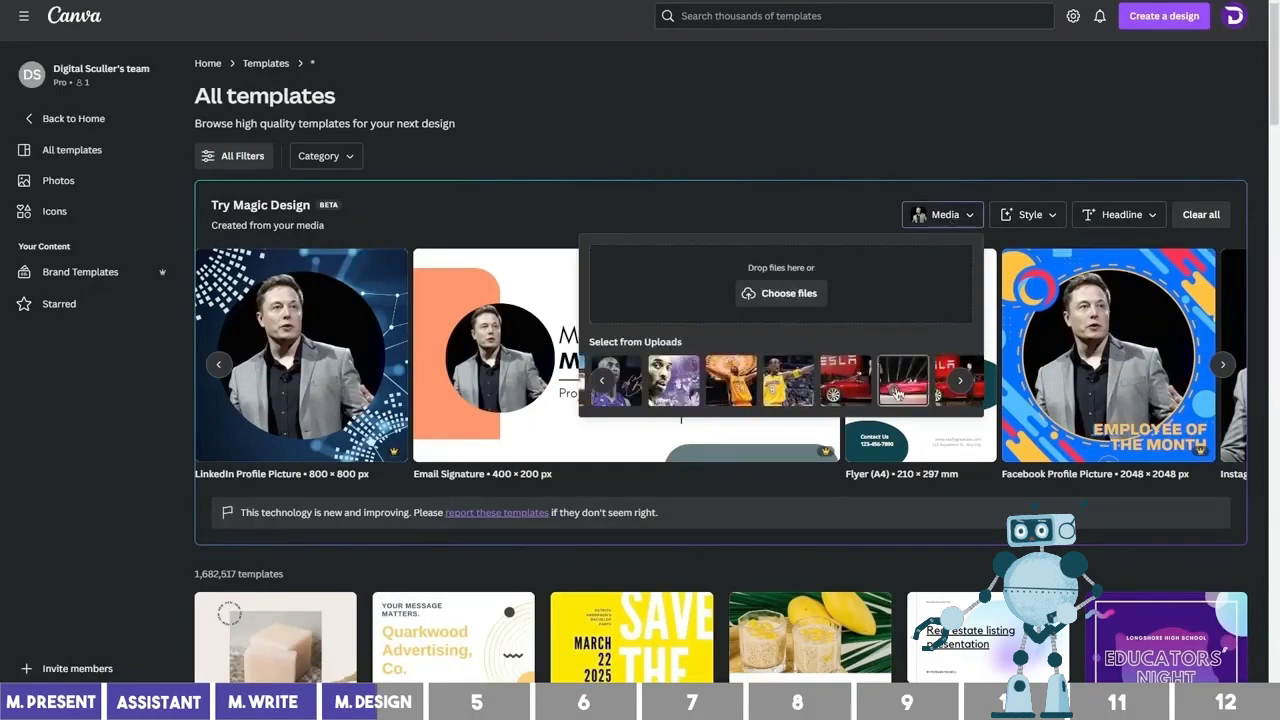
pyautogui.click(900, 385)
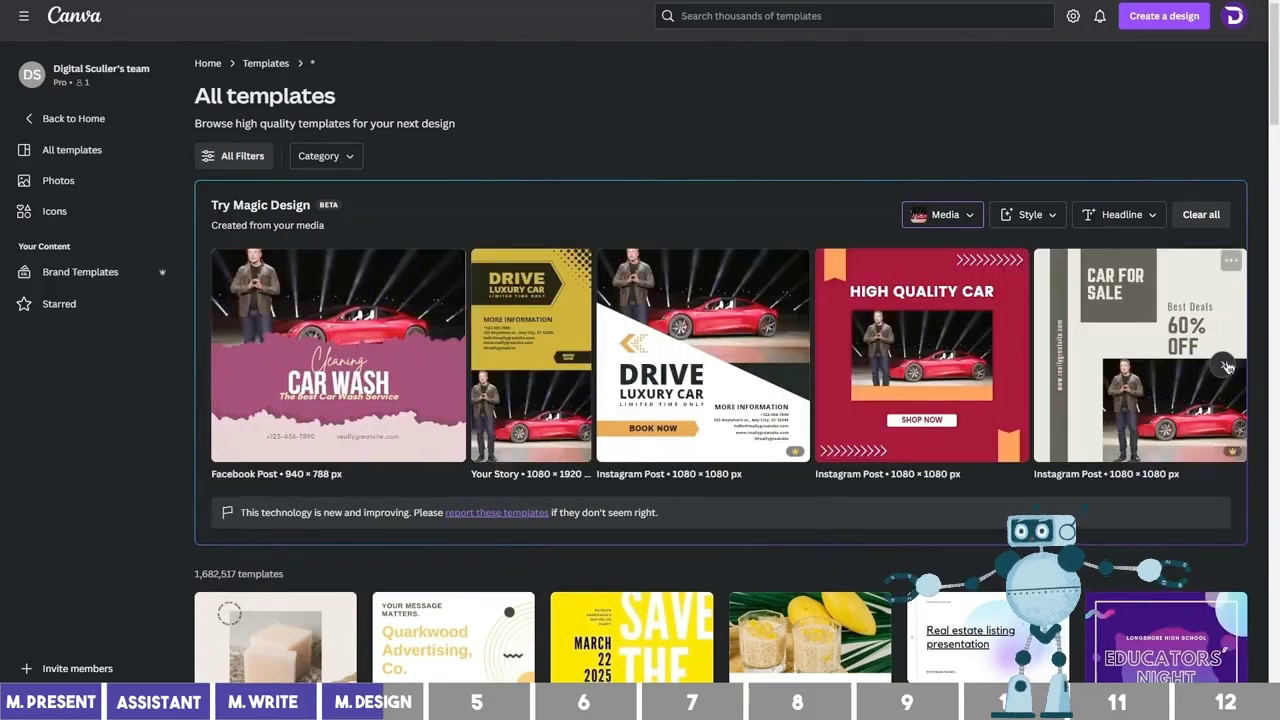
pyautogui.click(1222, 365)
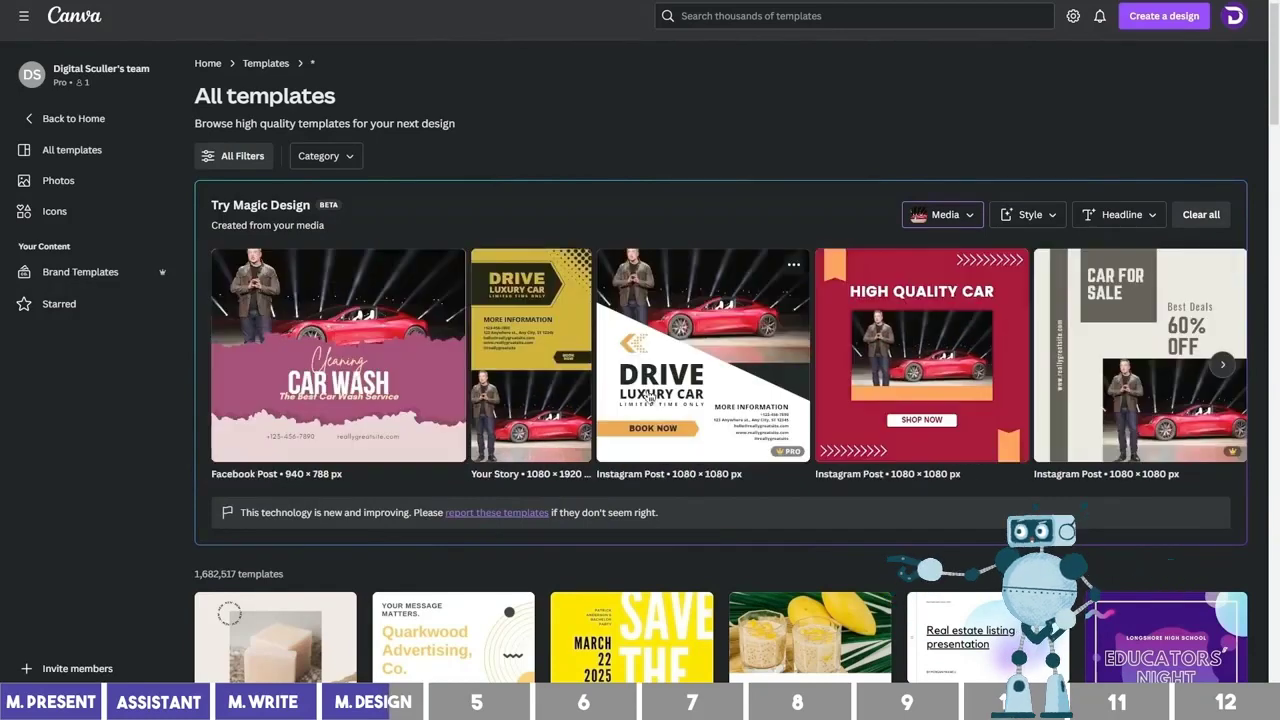
# Step: Add the headline "Unveiling the new Tesla" to the Magic Design results
pyautogui.click(1120, 214)
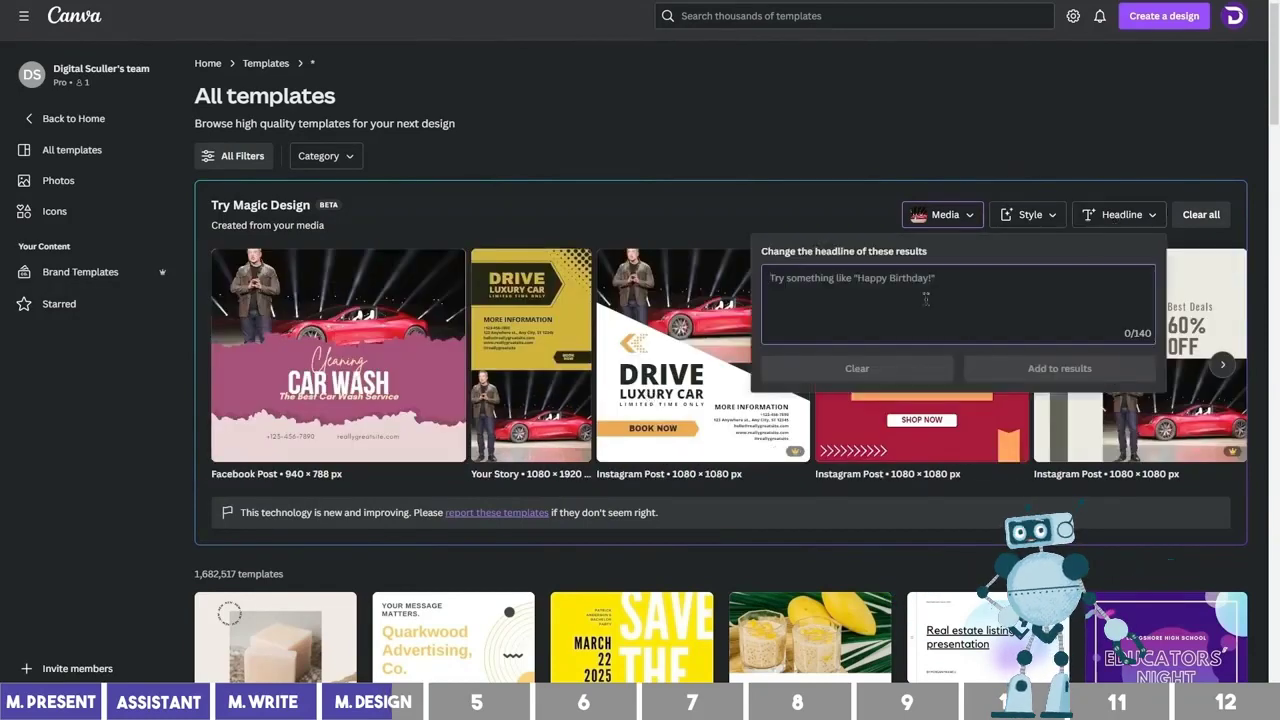
pyautogui.write('Unveiling the new Tesla')
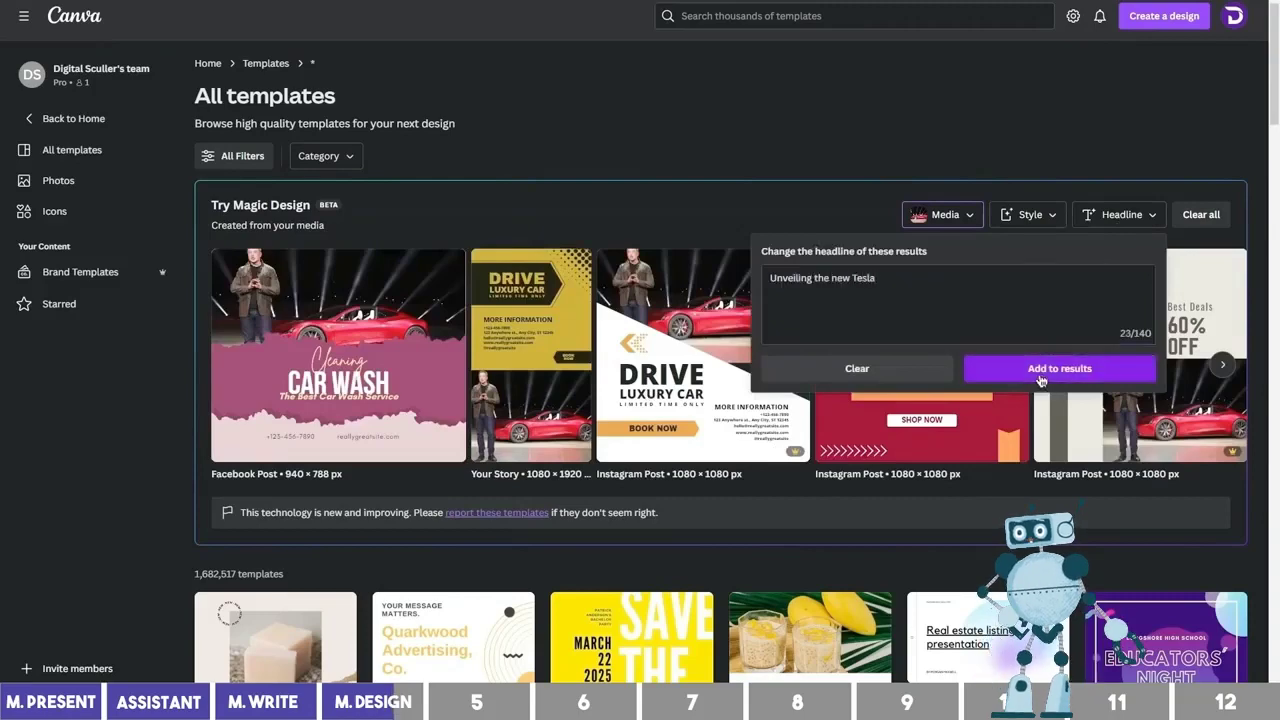
pyautogui.click(962, 373)
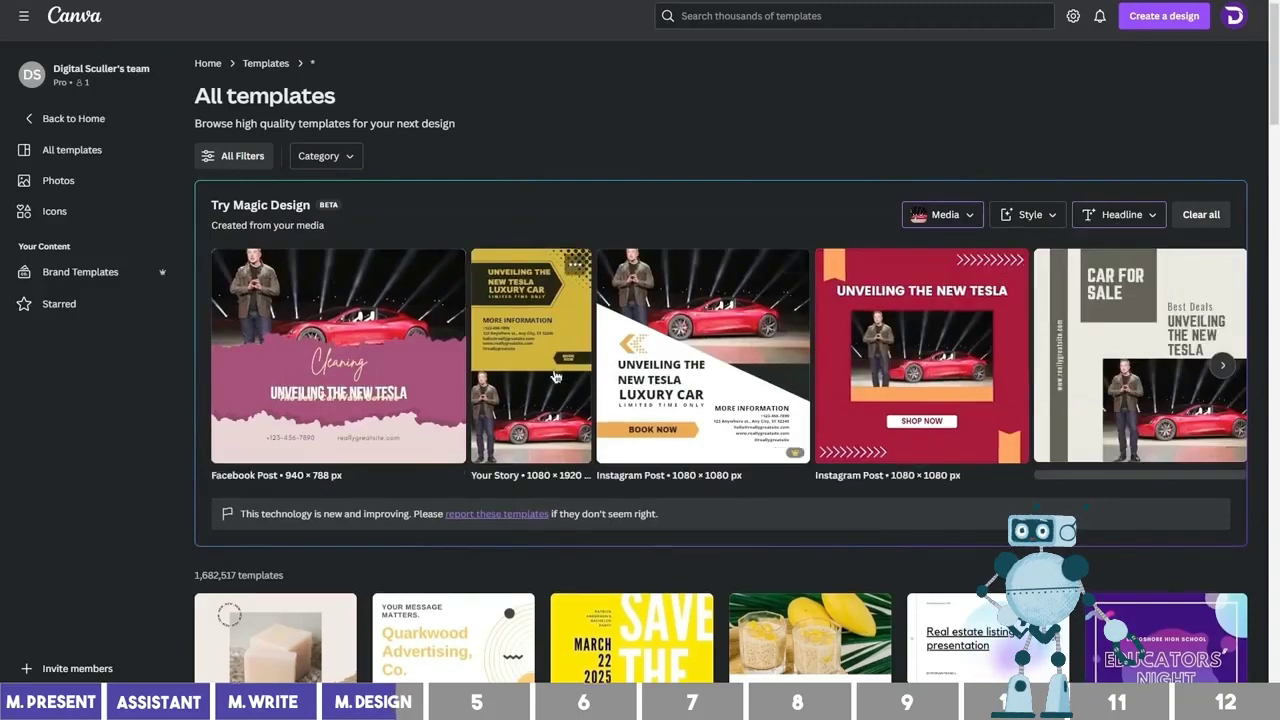
# Step: Preview the generated Tesla designs one after another and choose to customize the Car For Sale Instagram post
pyautogui.click(533, 382)
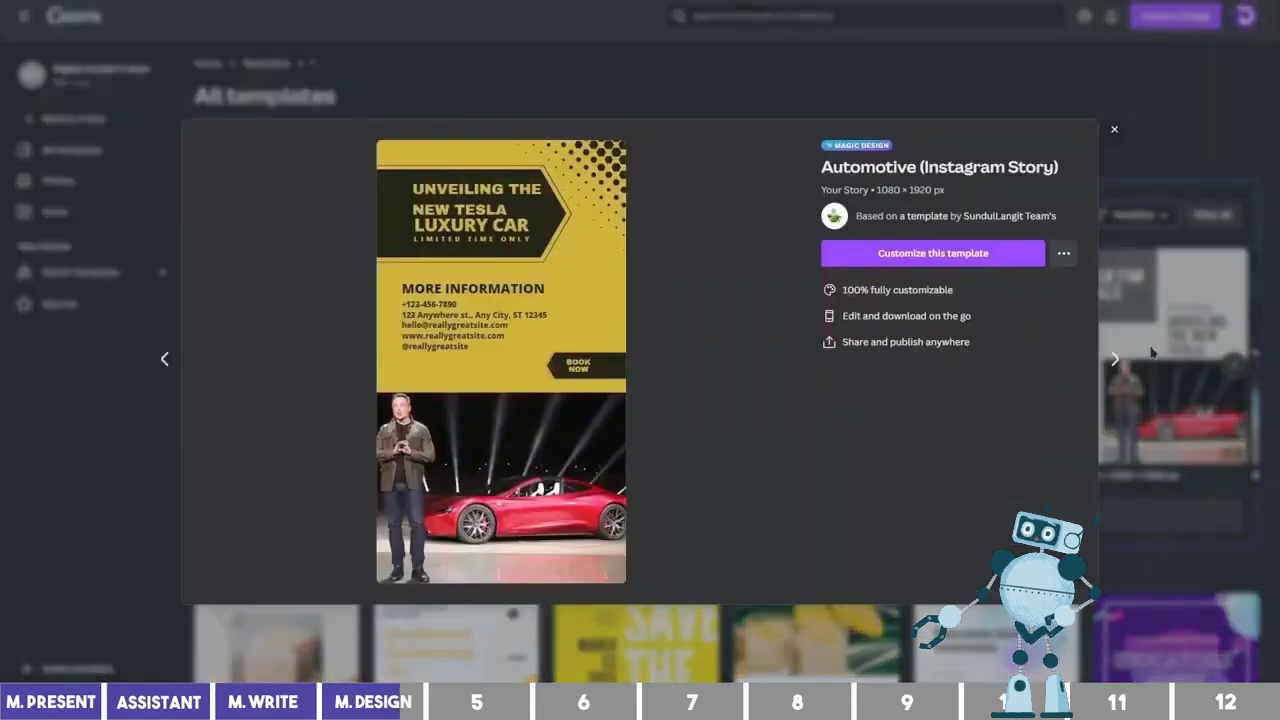
pyautogui.click(1116, 360)
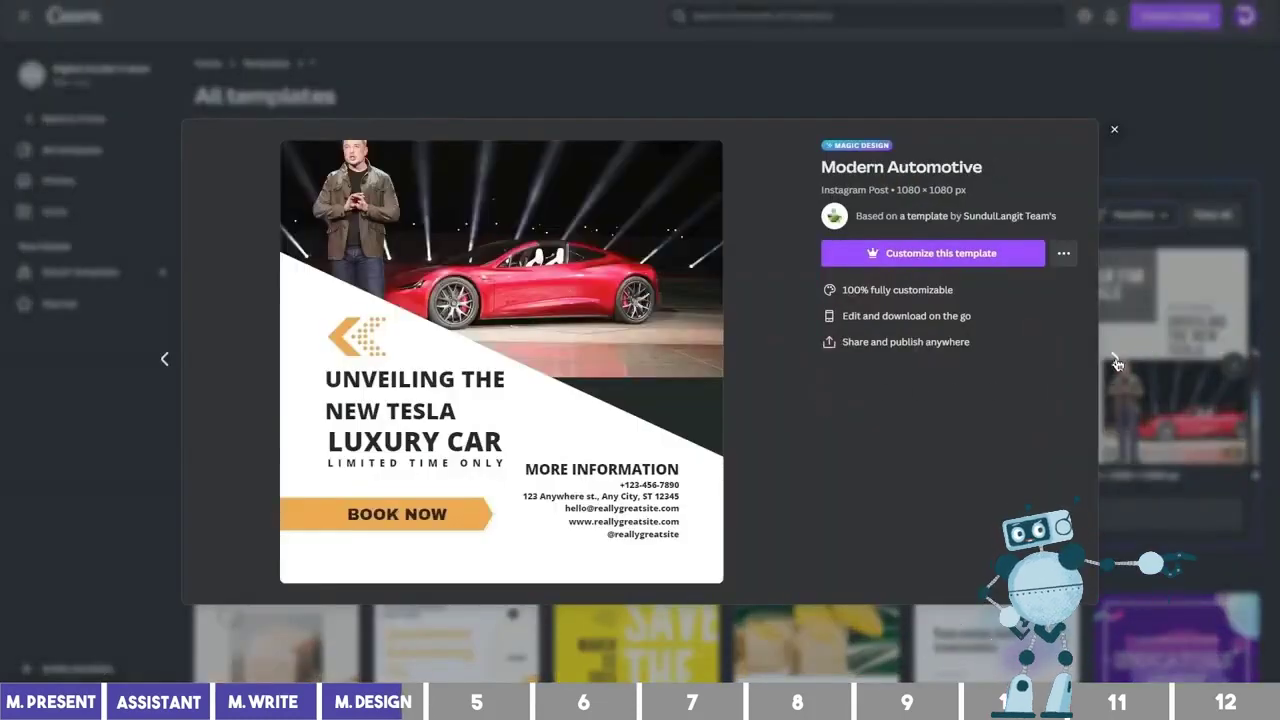
pyautogui.click(1116, 360)
pyautogui.click(1116, 360)
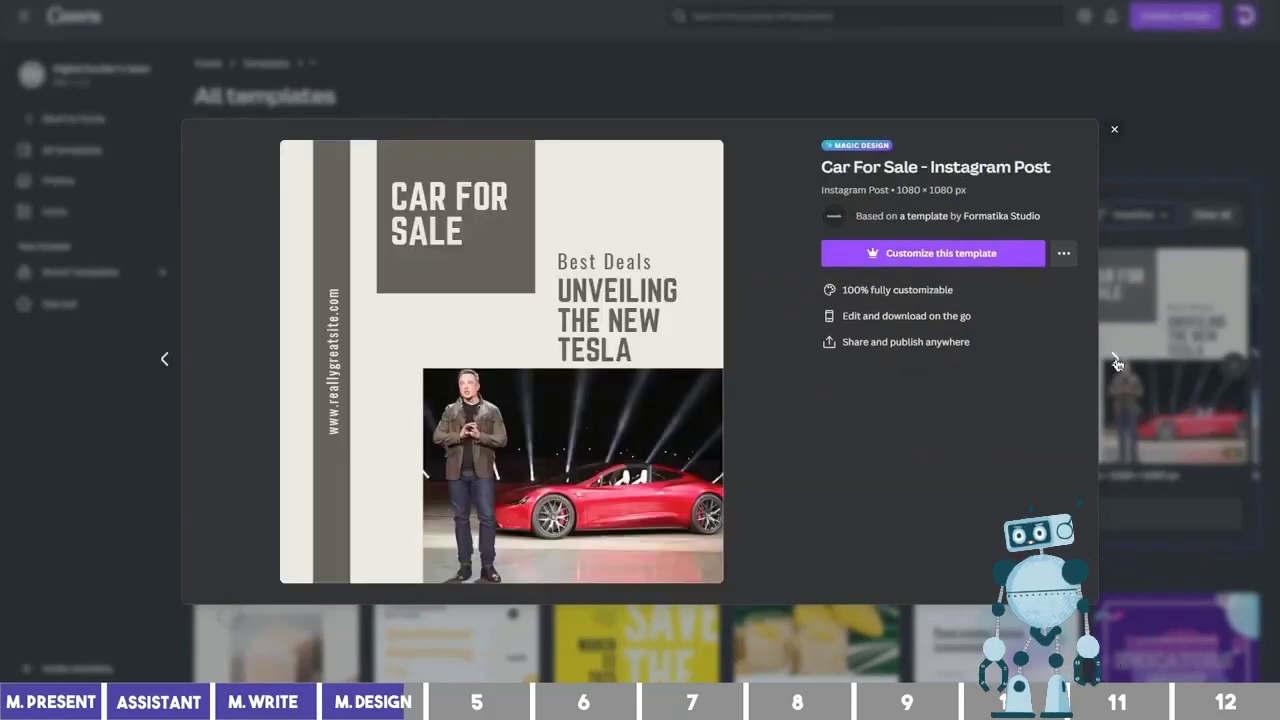
pyautogui.click(1116, 360)
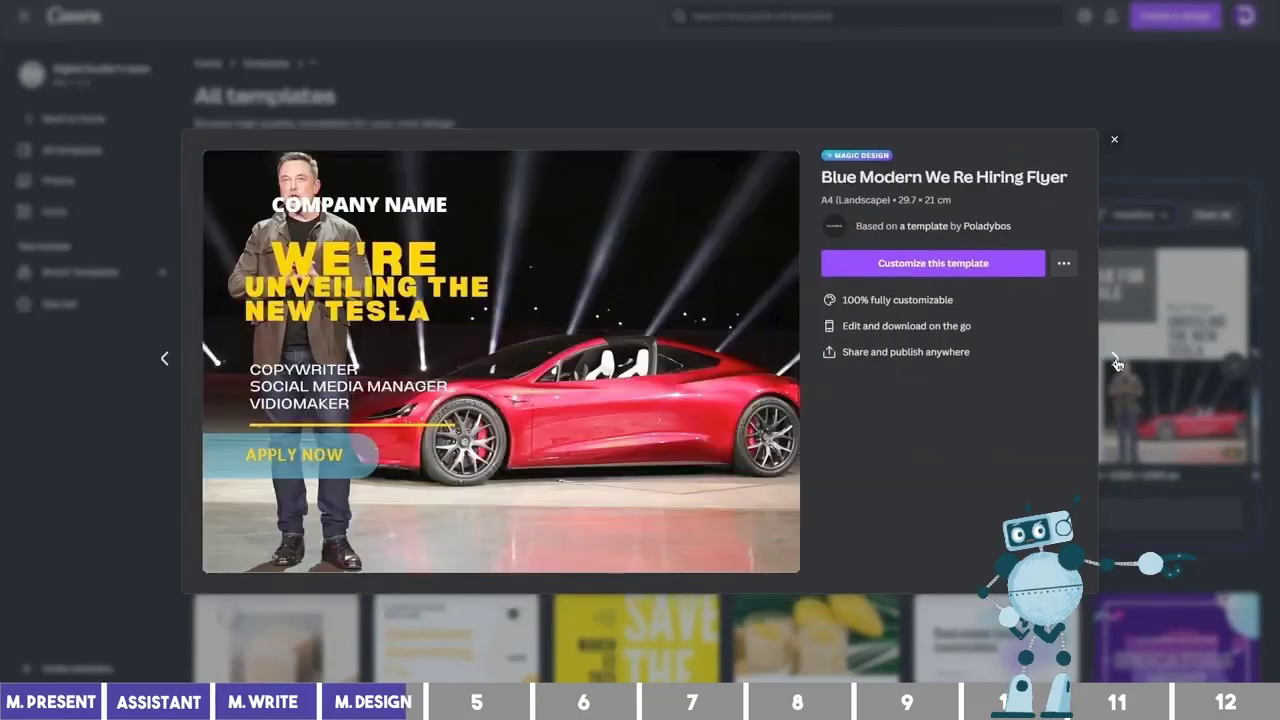
pyautogui.press('Left')
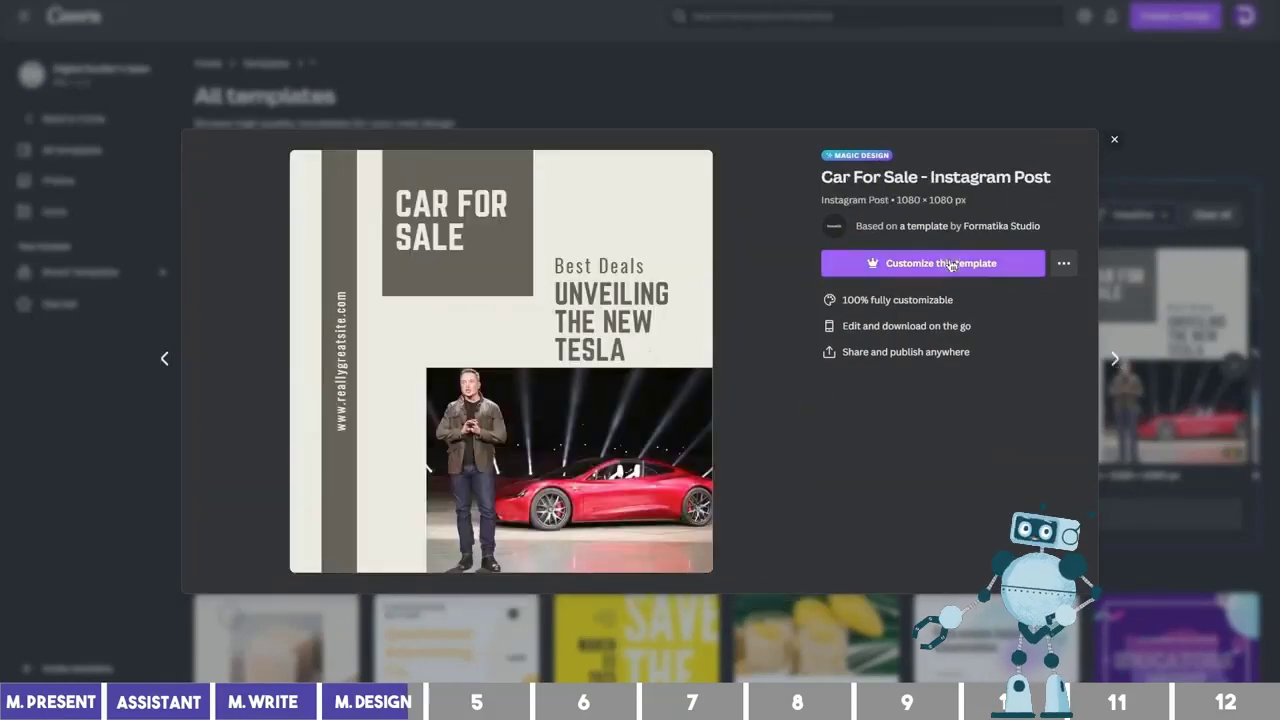
pyautogui.click(933, 263)
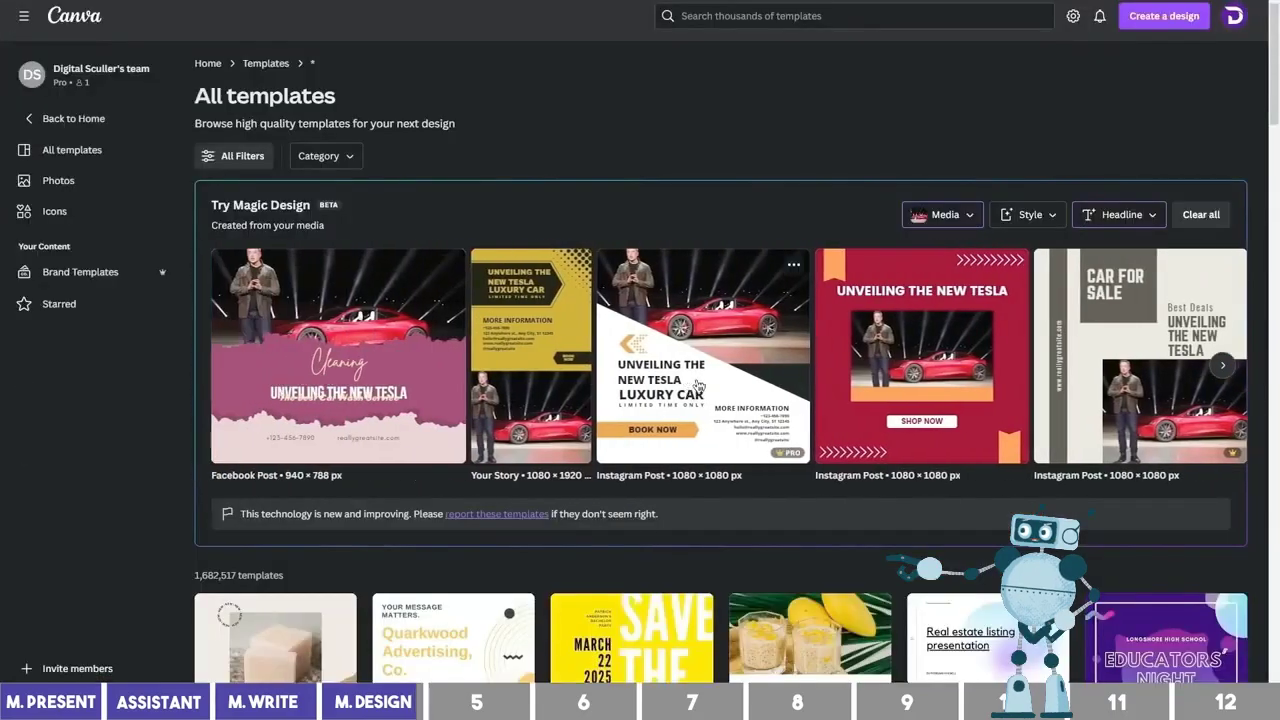
# Step: Open the Modern Automotive Instagram post for customization and shift its photo down within the crop frame to show the man's whole head
pyautogui.click(698, 386)
pyautogui.click(921, 254)
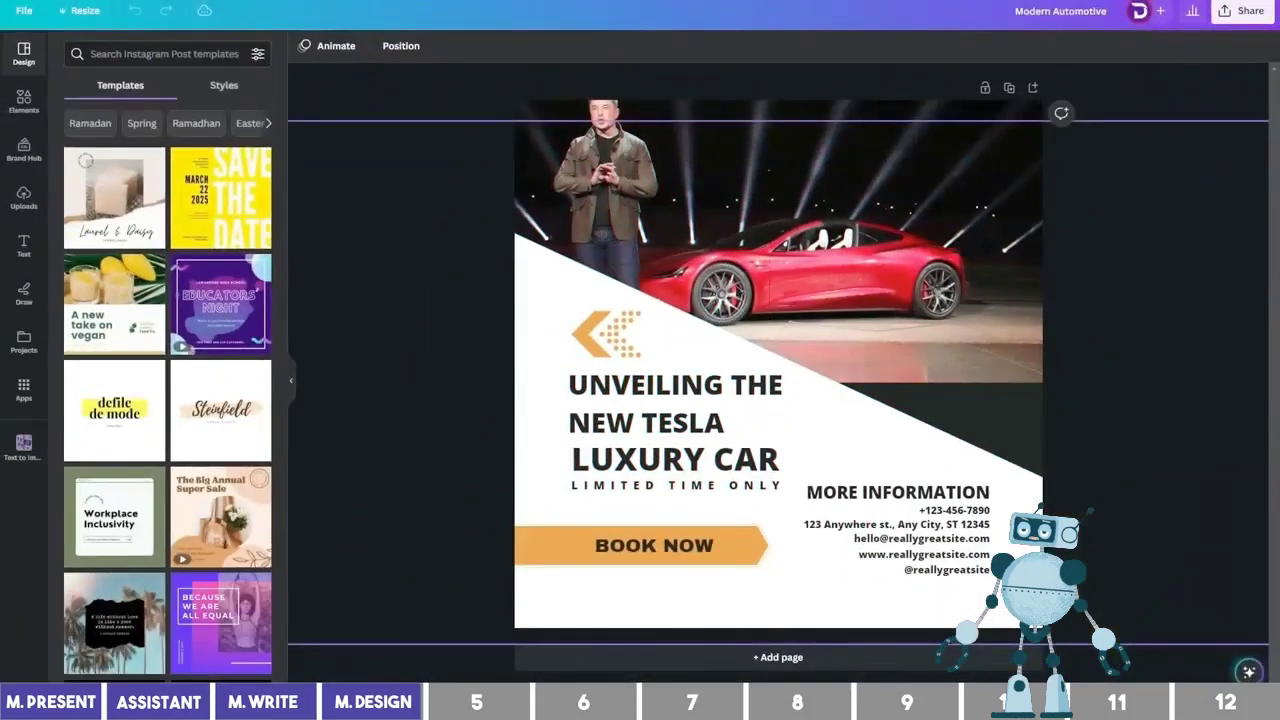
pyautogui.click(677, 135)
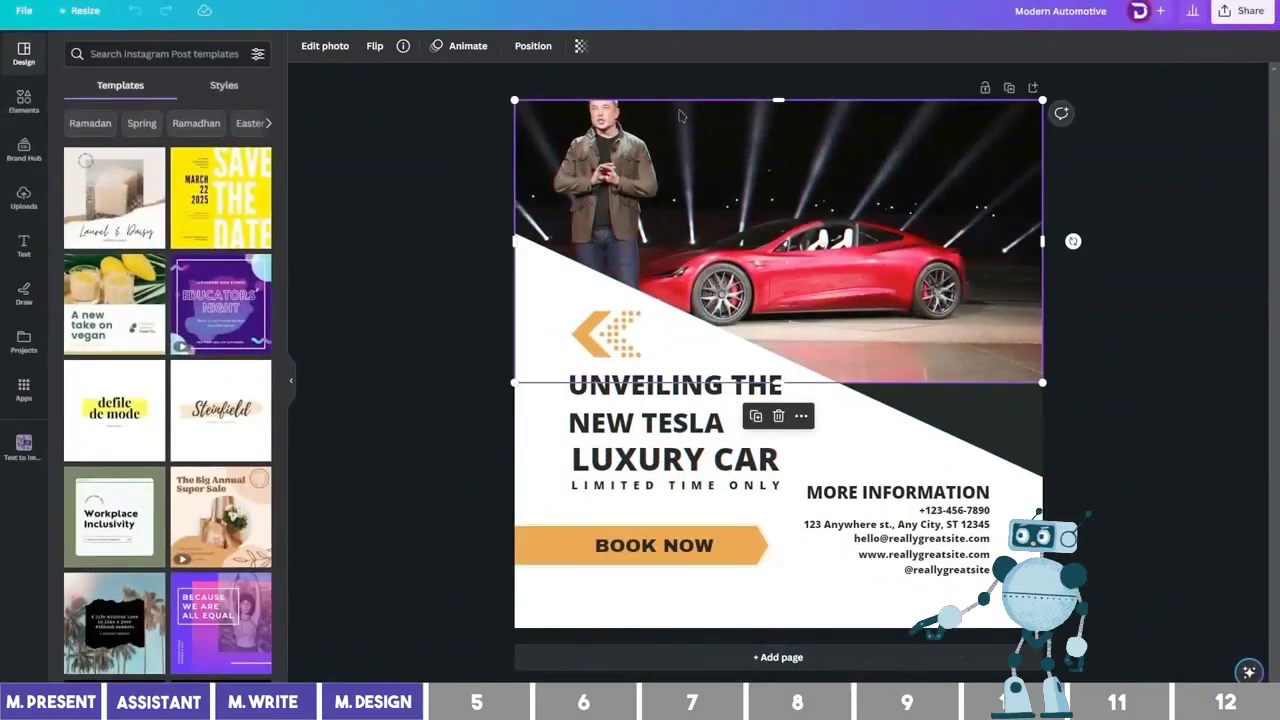
pyautogui.doubleClick(681, 151)
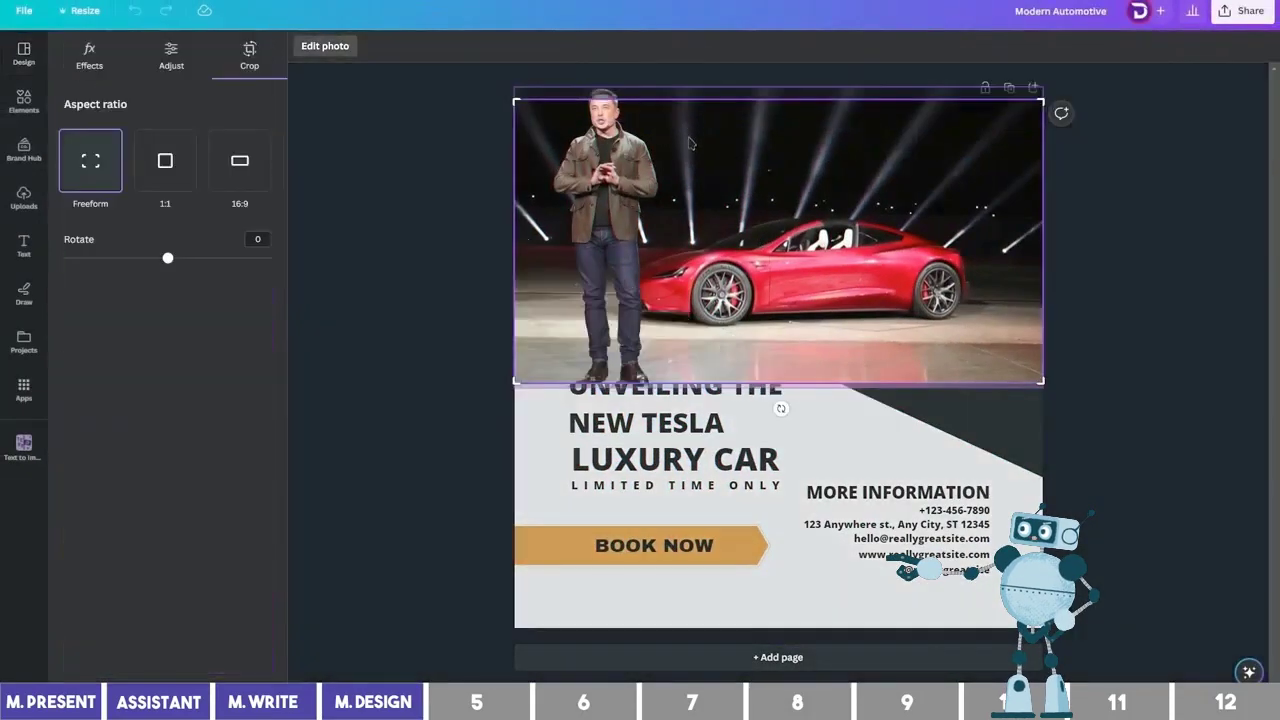
pyautogui.moveTo(693, 122); pyautogui.dragTo(689, 160)
pyautogui.click(428, 257)
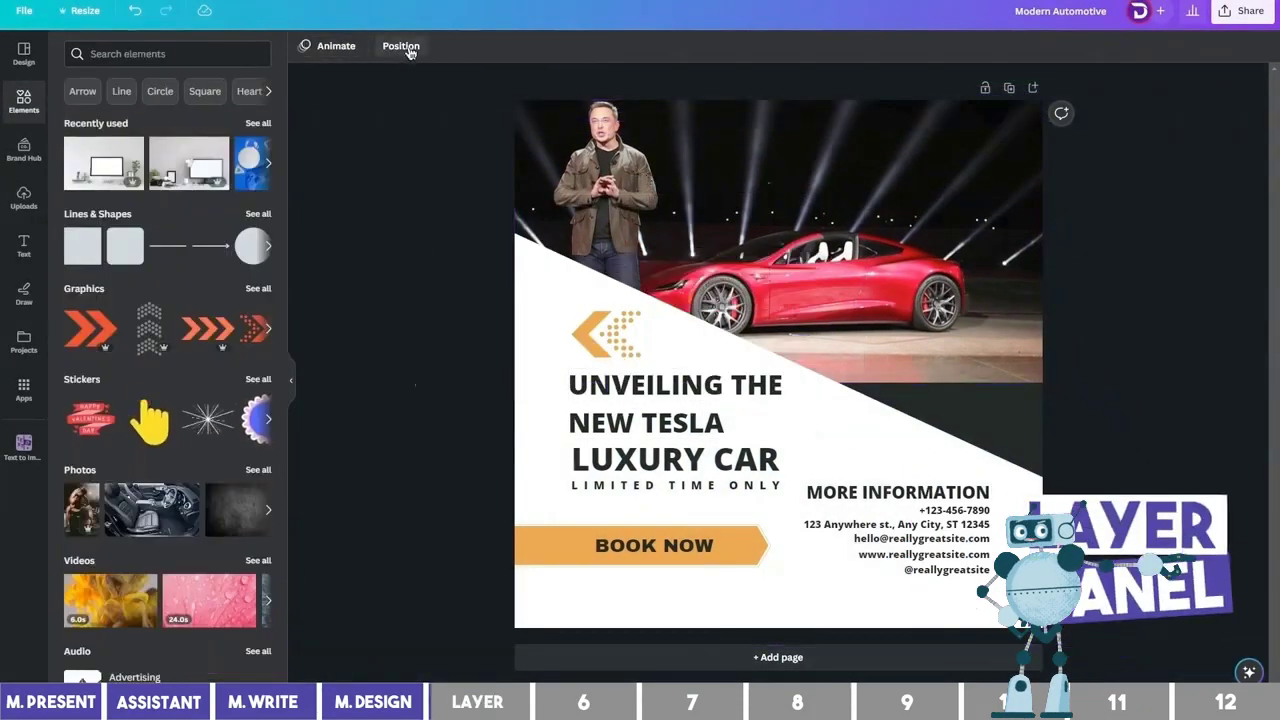
# Step: Move the BOOK NOW text layer below the orange banner layer
pyautogui.click(404, 52)
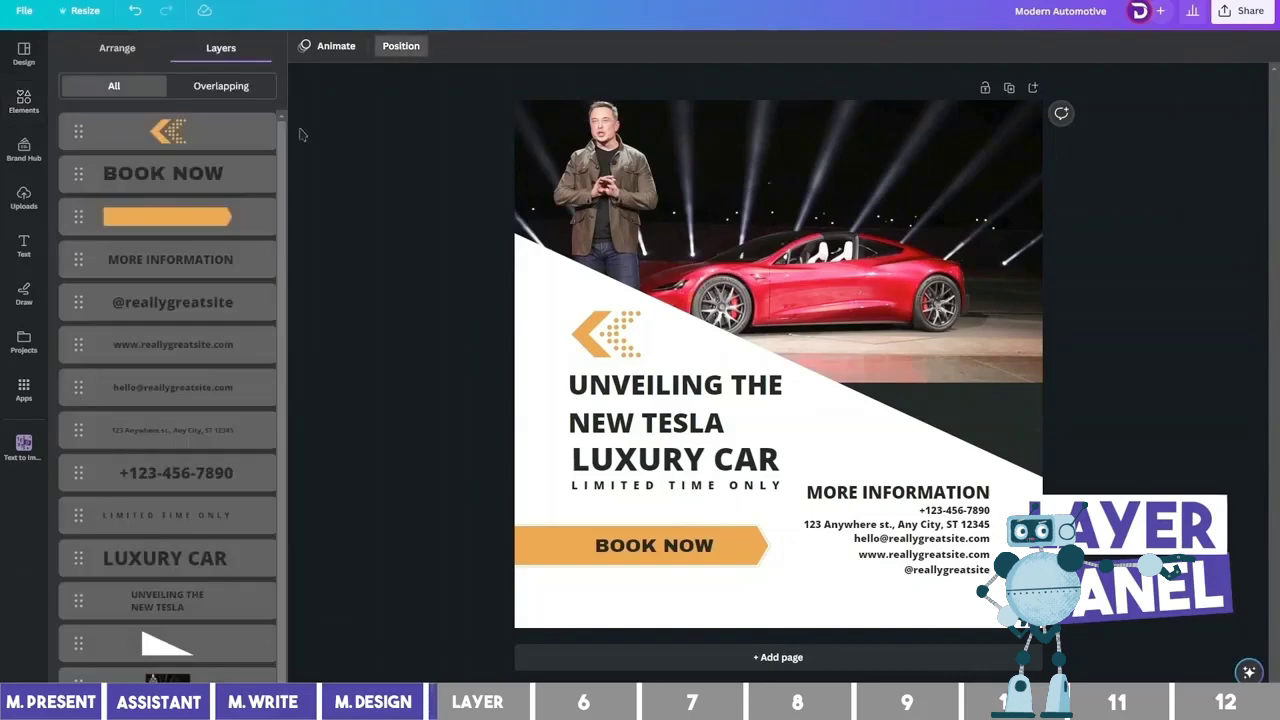
pyautogui.click(81, 175)
pyautogui.moveTo(81, 178); pyautogui.dragTo(72, 233)
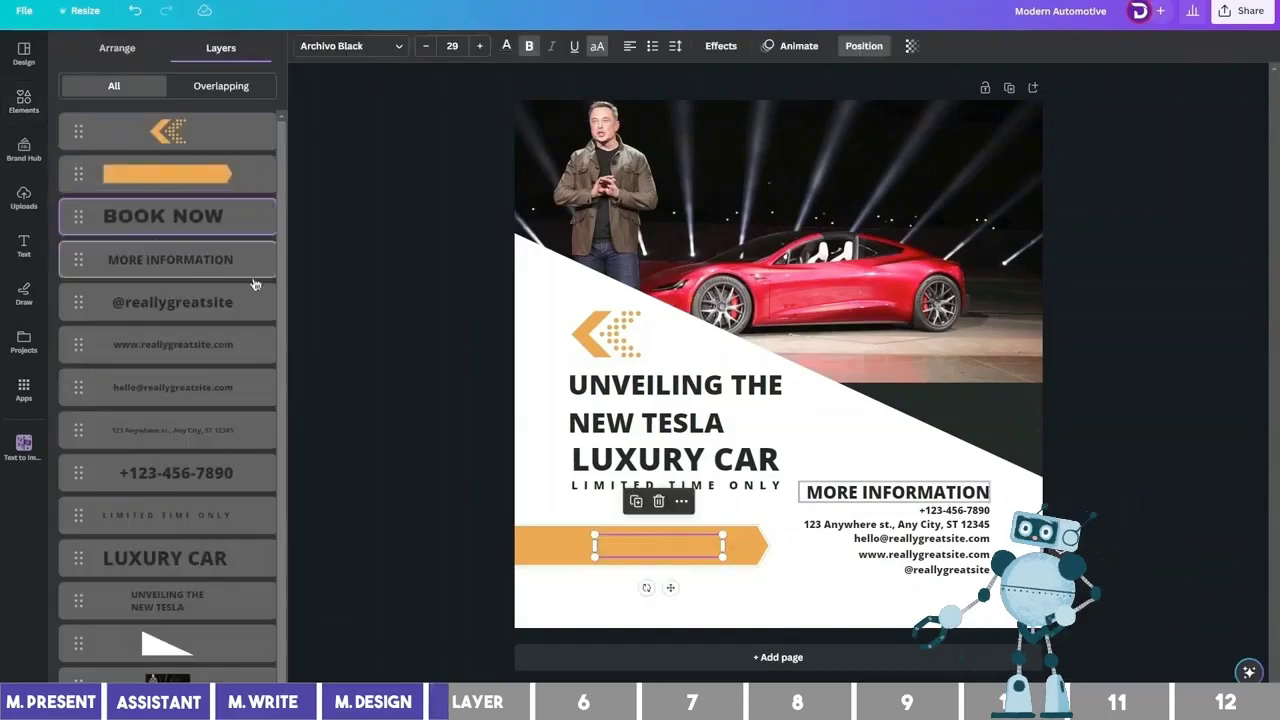
# Step: Try to select the covered BOOK NOW text on the canvas, and move its layer back above the orange banner
pyautogui.click(606, 524)
pyautogui.click(474, 546)
pyautogui.click(668, 555)
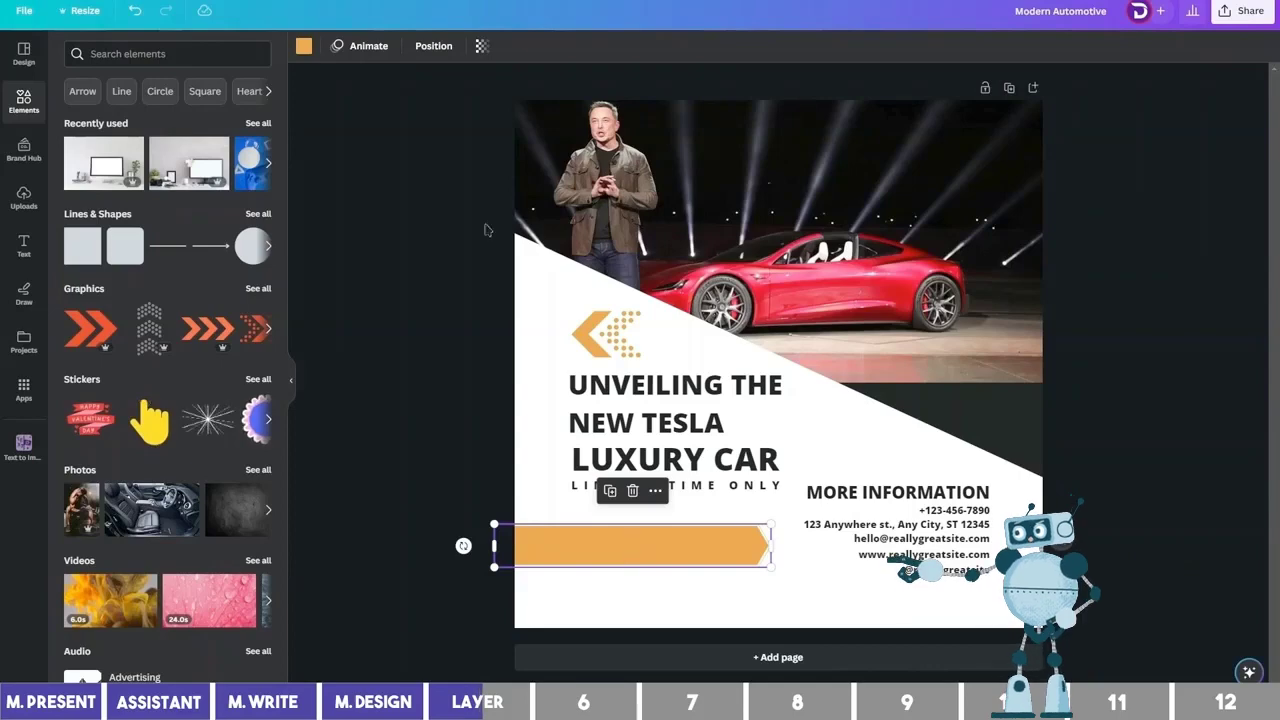
pyautogui.click(430, 52)
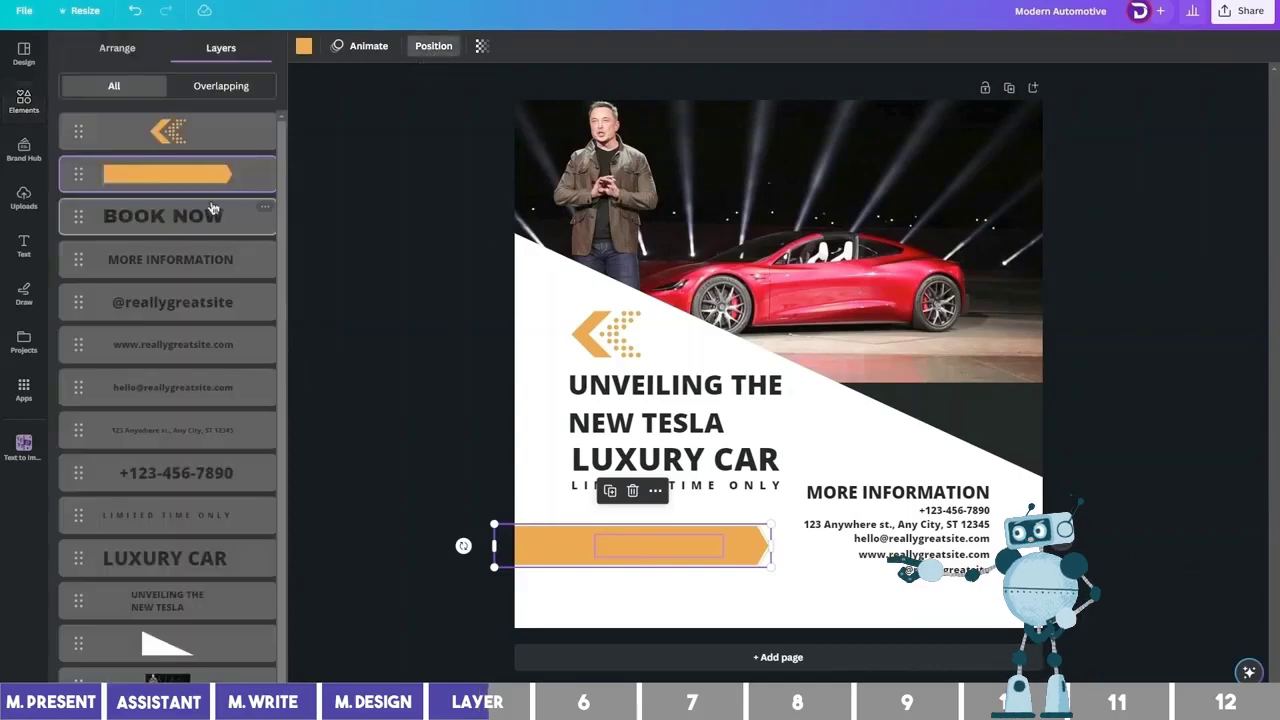
pyautogui.moveTo(205, 213); pyautogui.dragTo(200, 166)
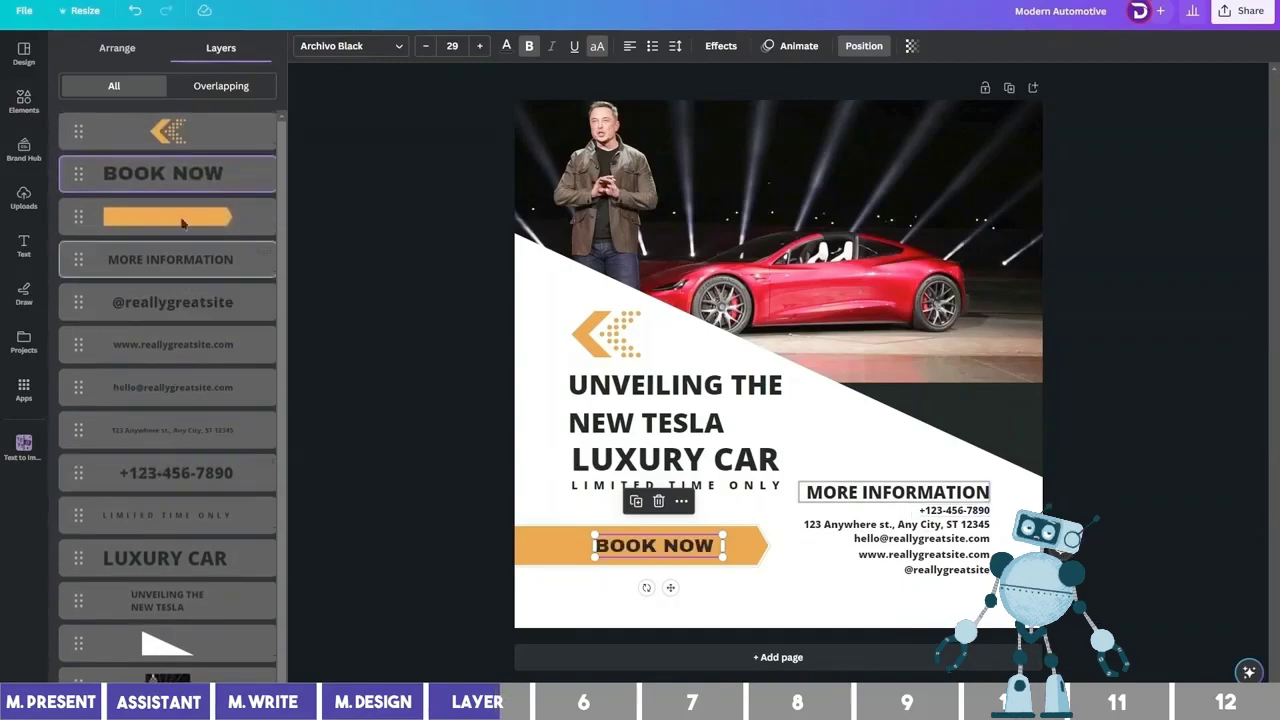
# Step: Limit the layer list to overlapping layers and check it for the headline, the chevron graphic and the MORE INFORMATION text
pyautogui.click(208, 88)
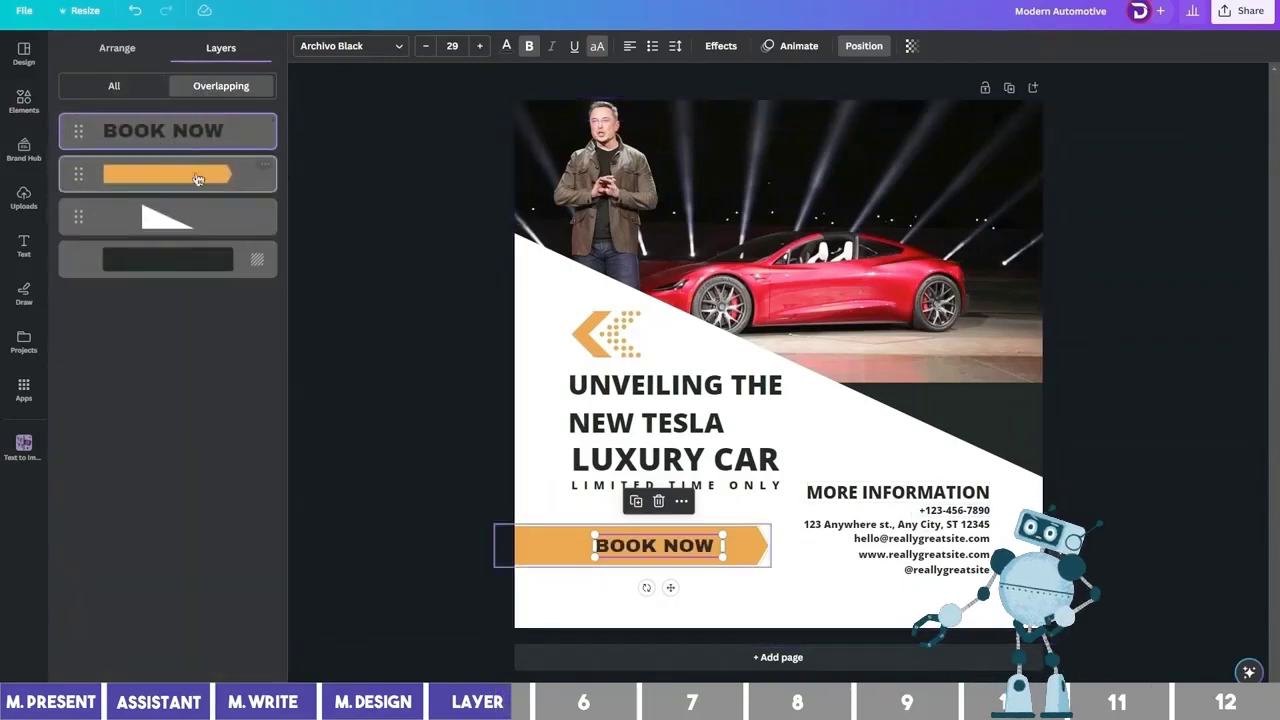
pyautogui.click(619, 404)
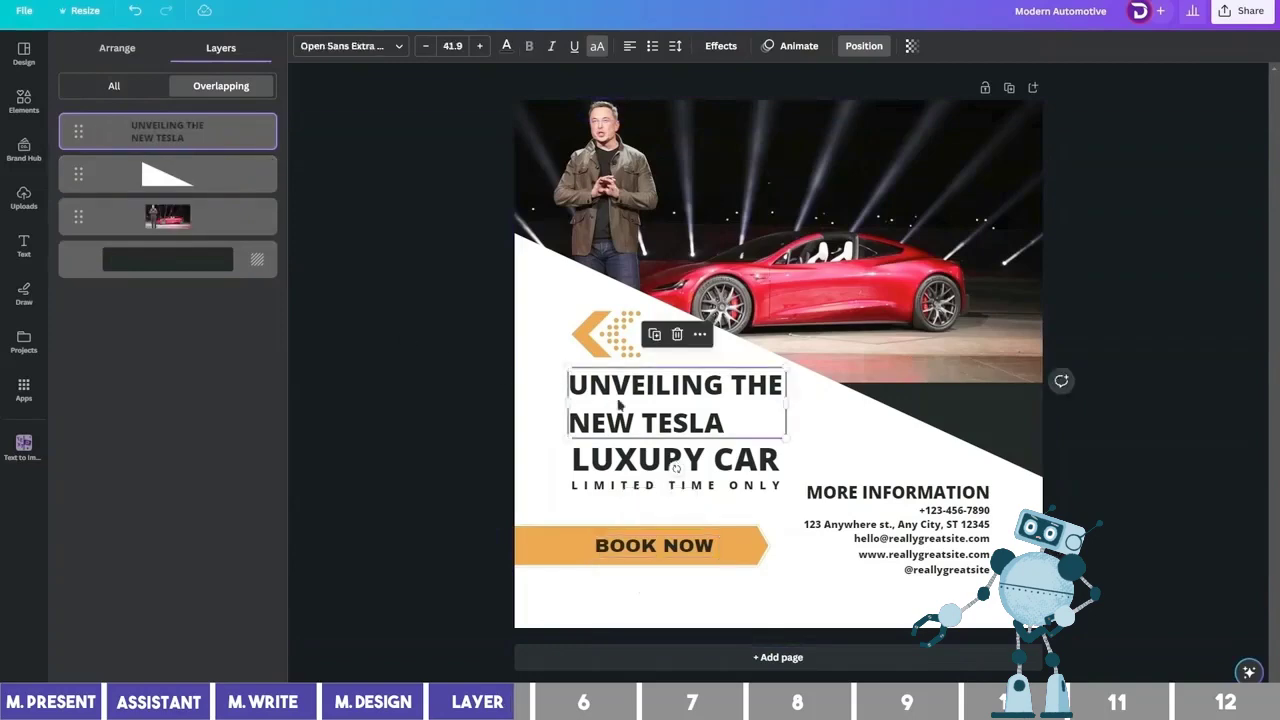
pyautogui.click(606, 345)
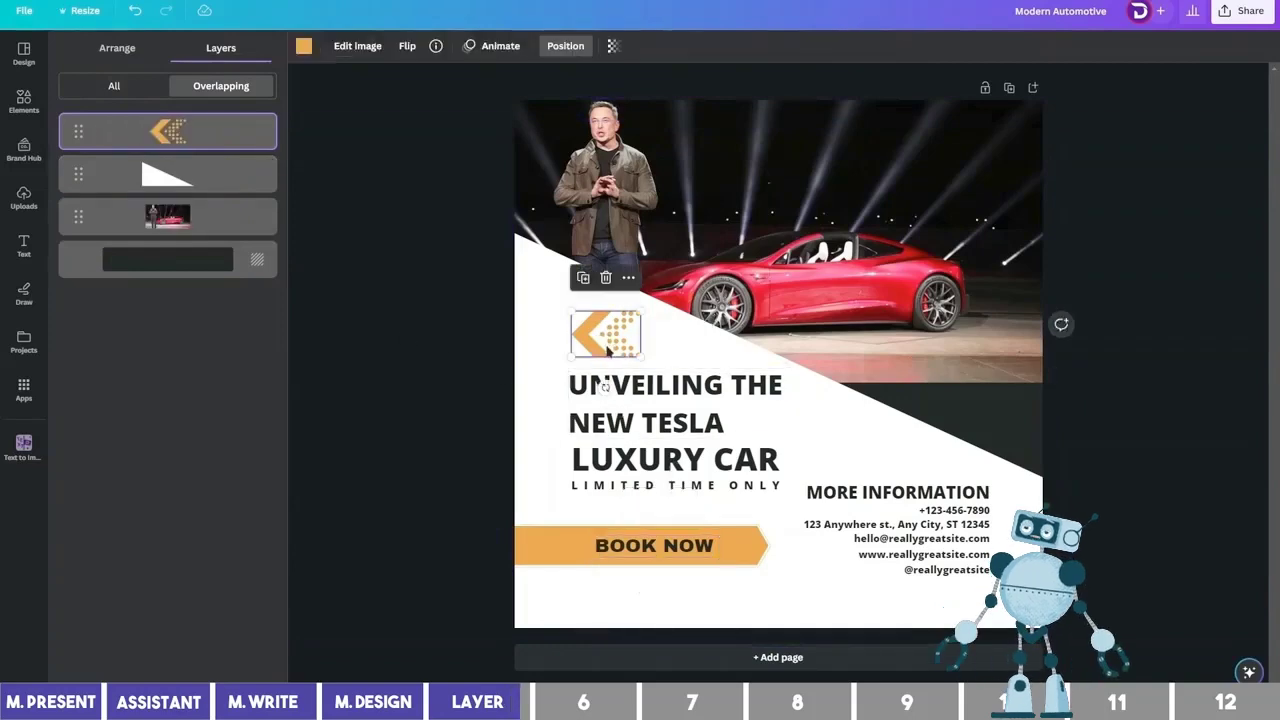
pyautogui.click(900, 494)
pyautogui.click(438, 426)
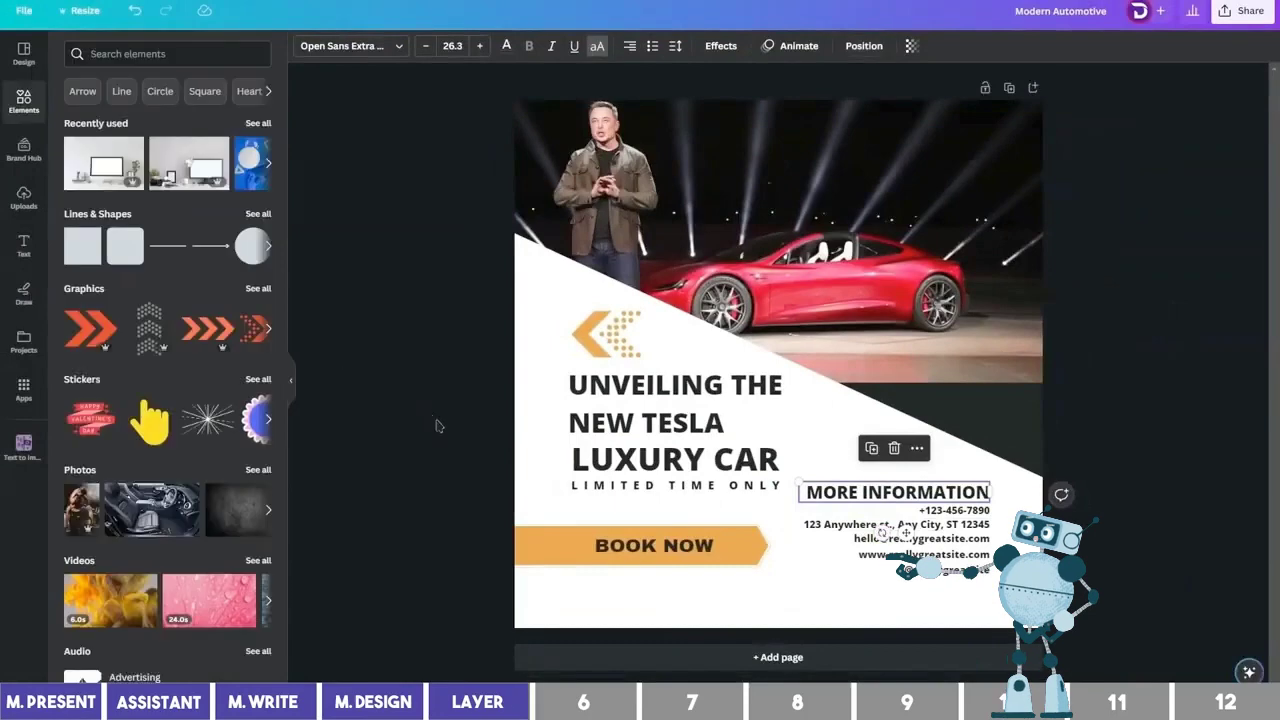
# Step: Fill the banner behind BOOK NOW with the default red-to-orange gradient
pyautogui.click(542, 548)
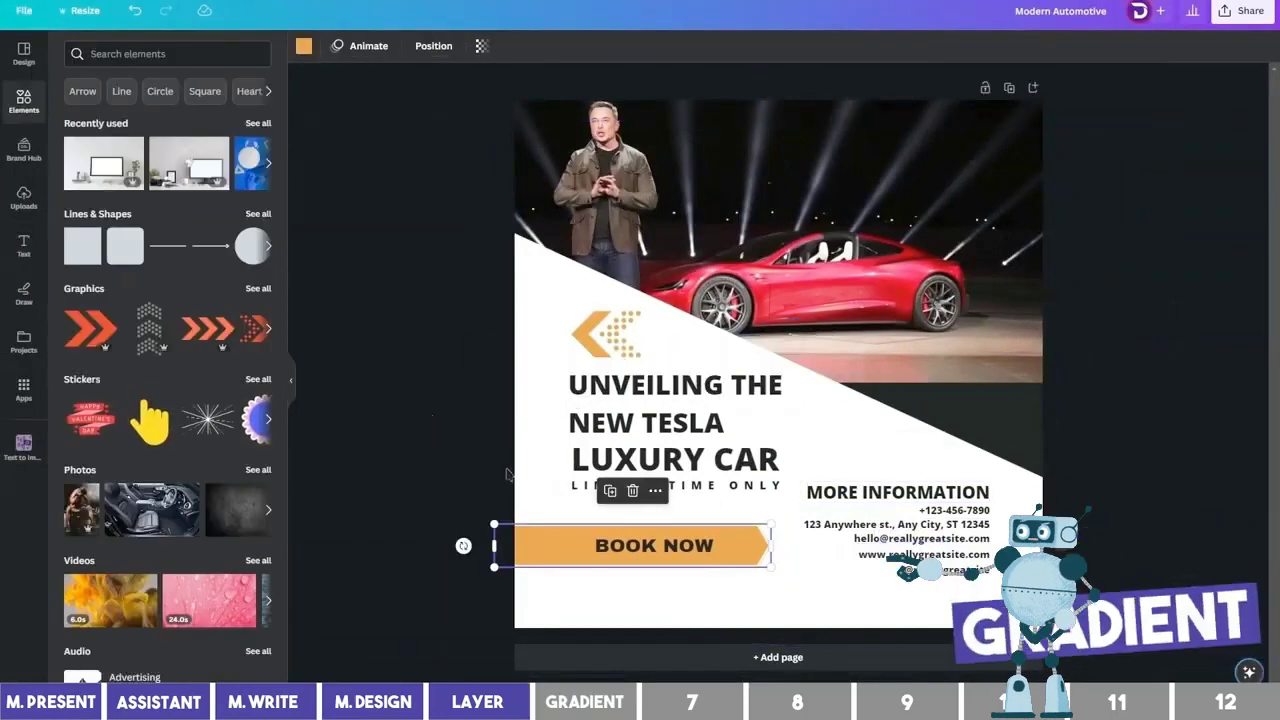
pyautogui.click(304, 47)
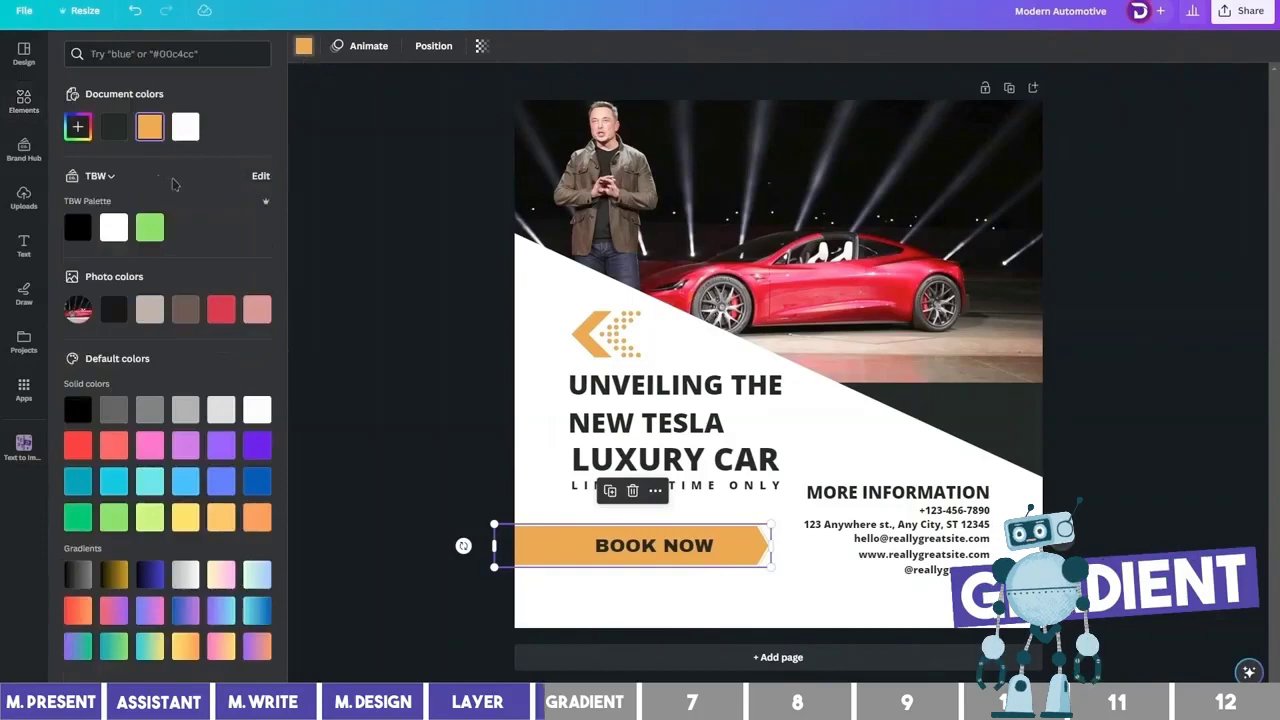
pyautogui.click(79, 611)
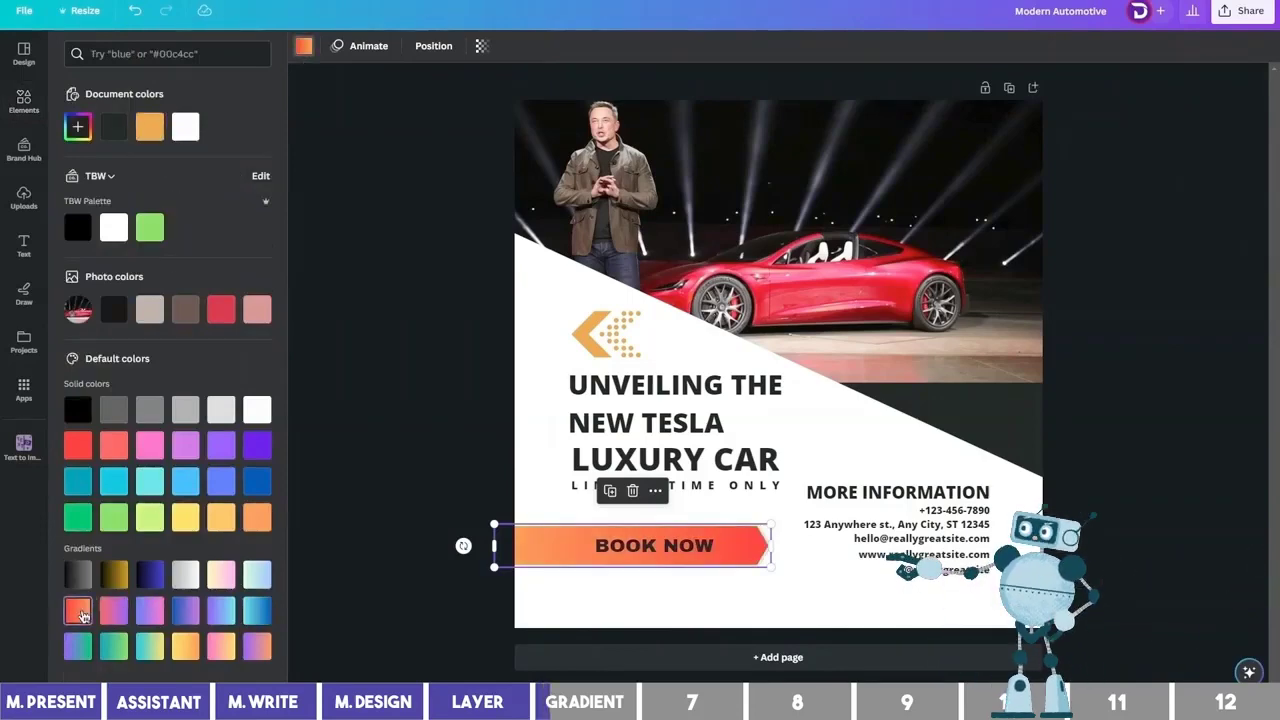
# Step: Switch the BOOK NOW banner to a custom gradient from coral #FF5757 to magenta #9E005D, starting from the default coral-to-purple gradient
pyautogui.click(112, 614)
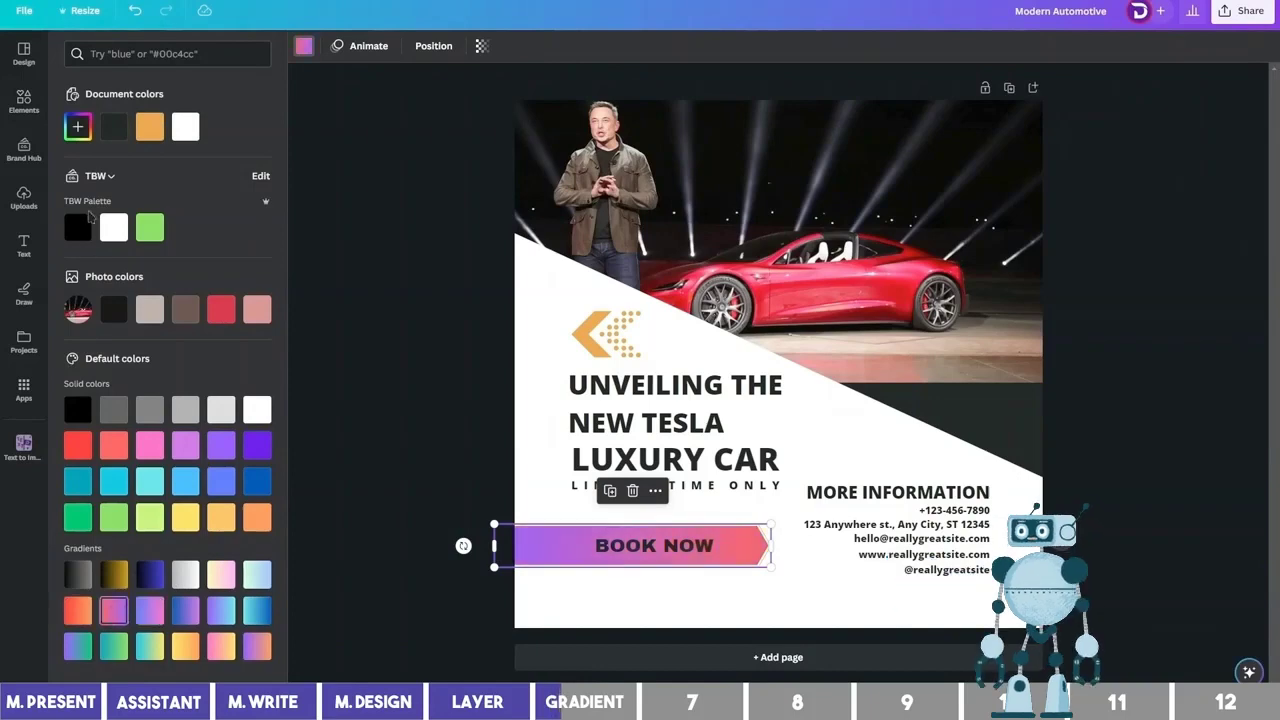
pyautogui.click(79, 128)
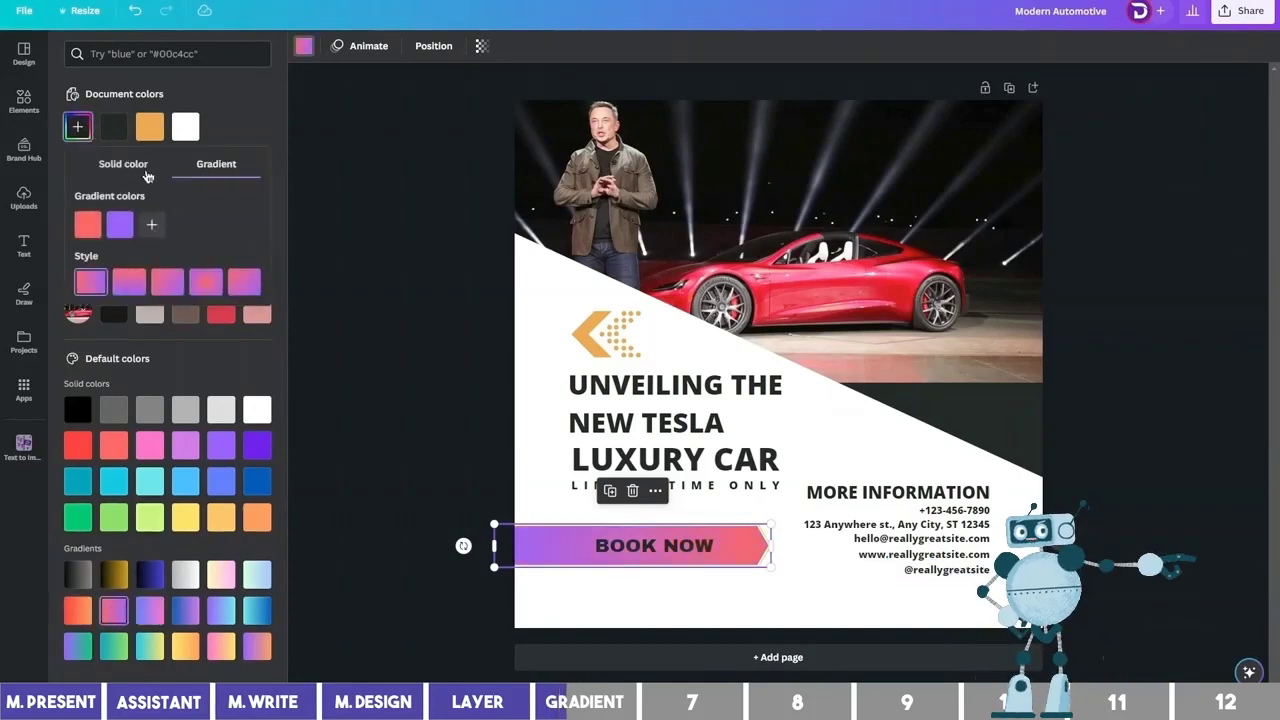
pyautogui.click(144, 170)
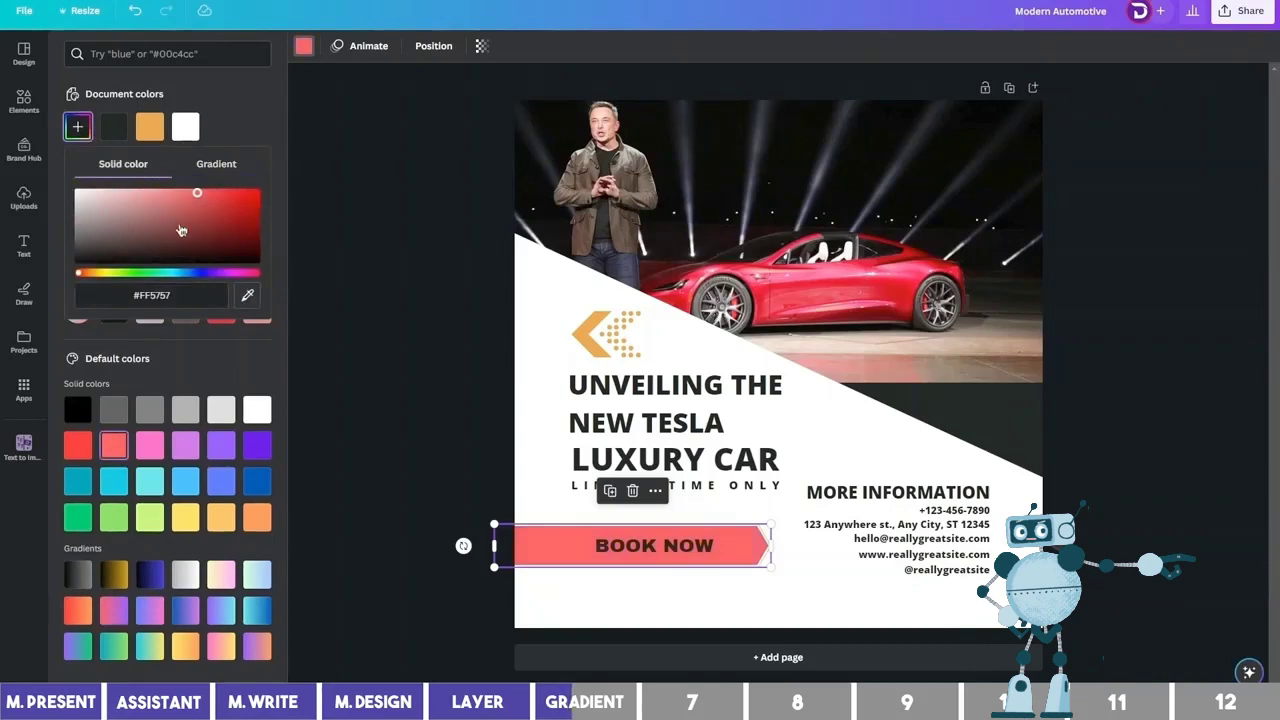
pyautogui.click(214, 166)
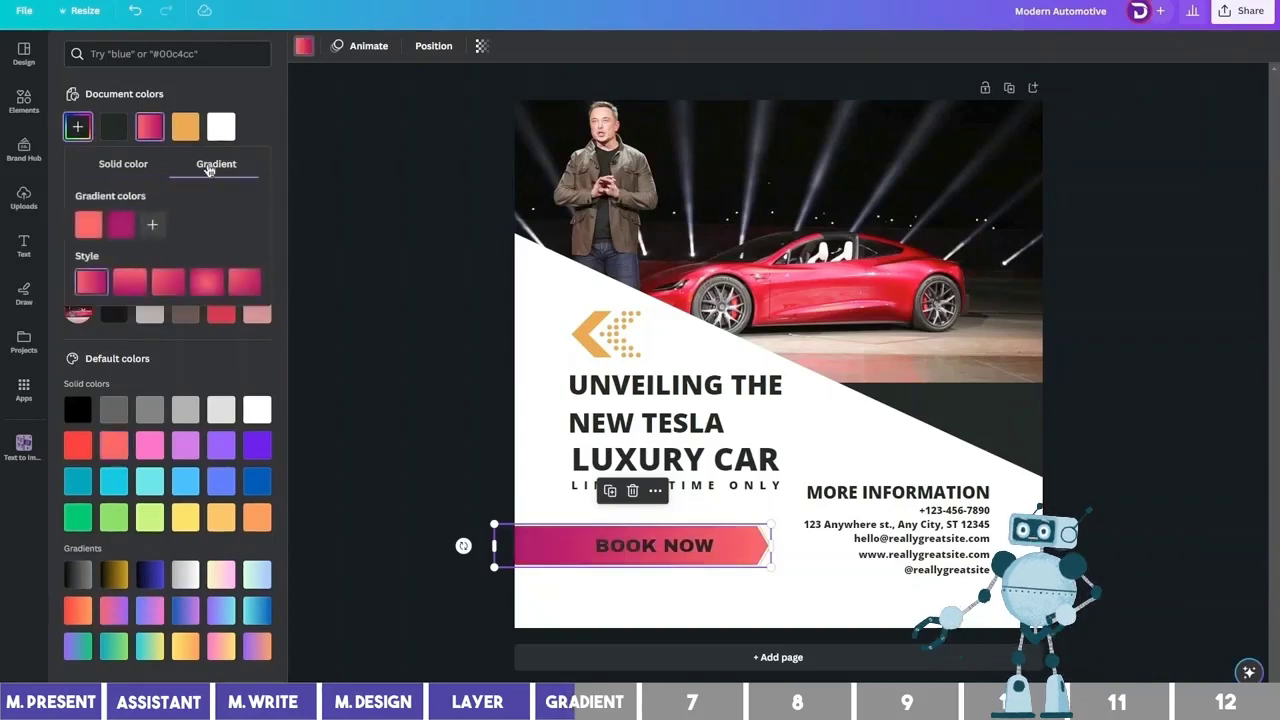
# Step: Add three more colors to the banner's gradient: a light pink, a pale mint and a stronger mint green
pyautogui.click(153, 228)
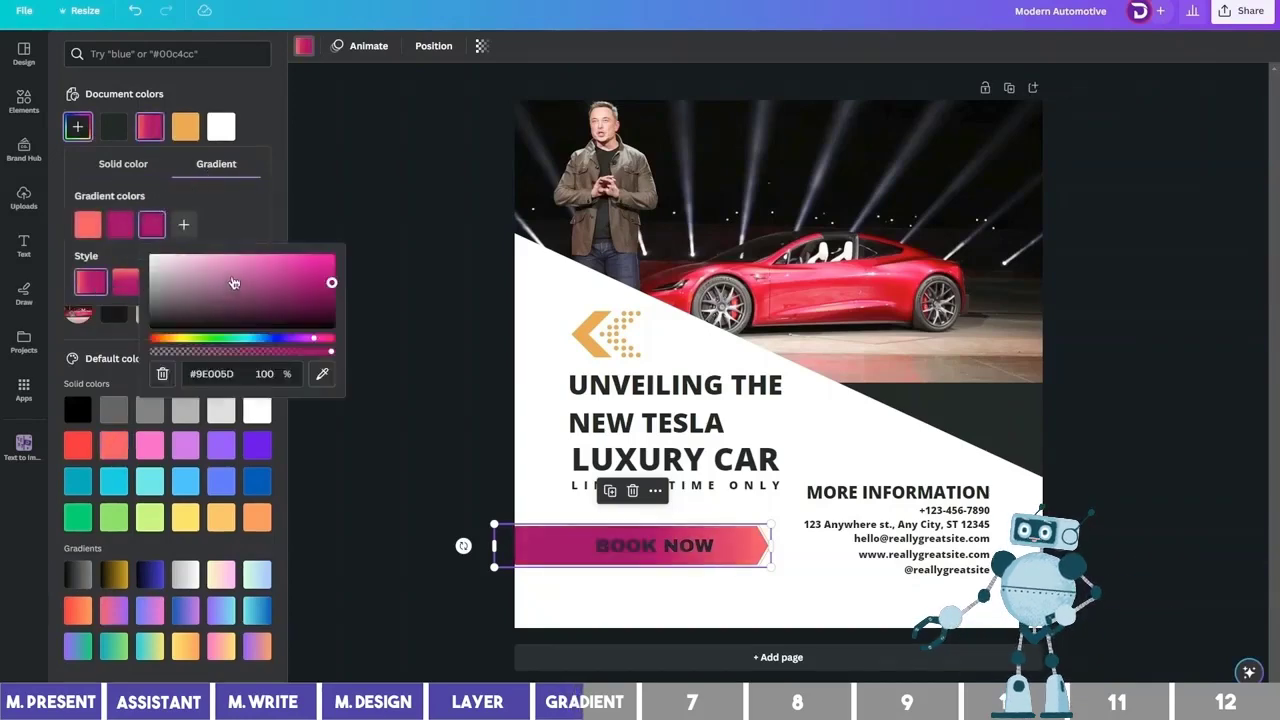
pyautogui.click(225, 266)
pyautogui.click(184, 225)
pyautogui.click(267, 338)
pyautogui.click(216, 225)
pyautogui.click(311, 302)
pyautogui.click(325, 267)
pyautogui.click(249, 202)
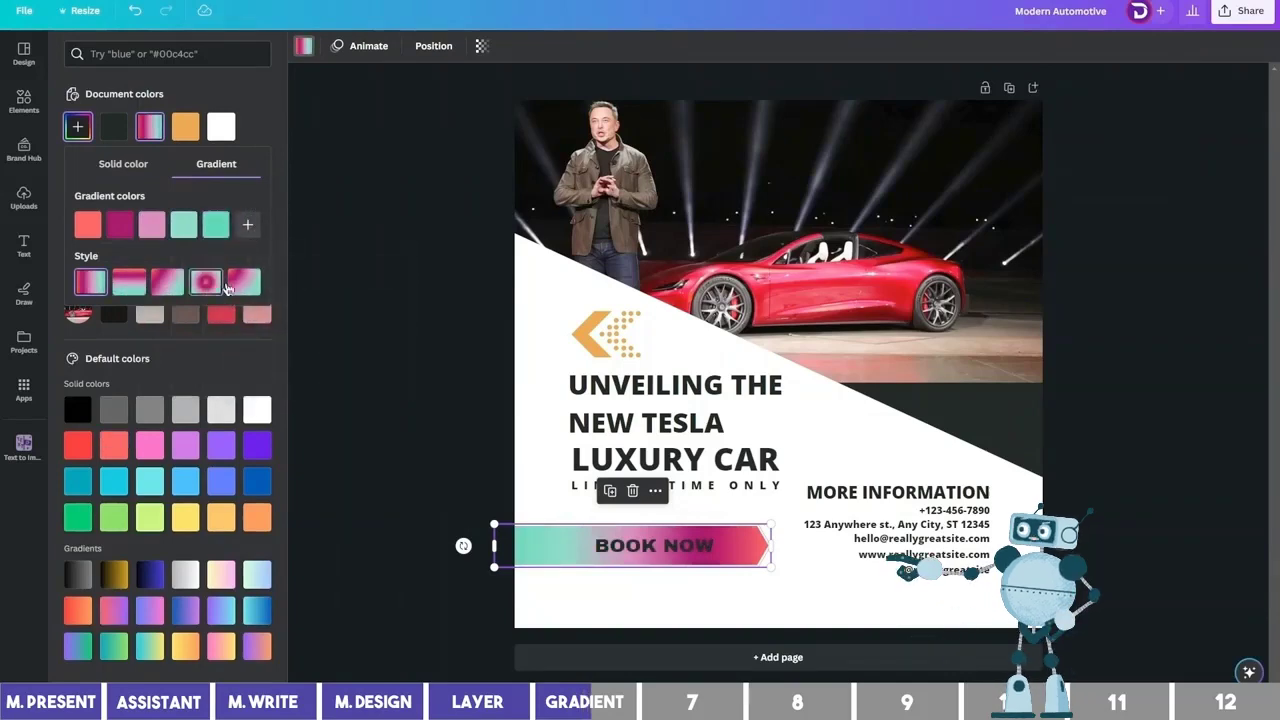
# Step: Try the other gradient styles on the BOOK NOW banner, and settle on the one radiating from the upper-left corner
pyautogui.click(130, 283)
pyautogui.click(168, 285)
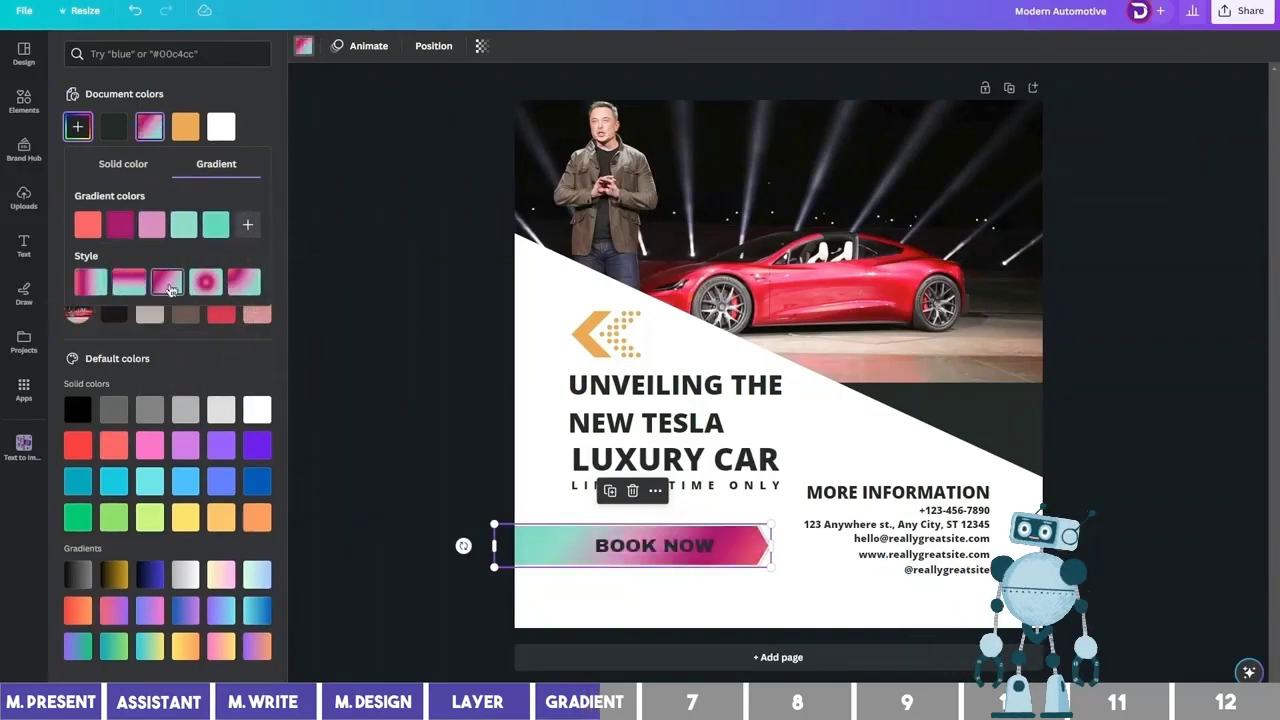
pyautogui.click(205, 287)
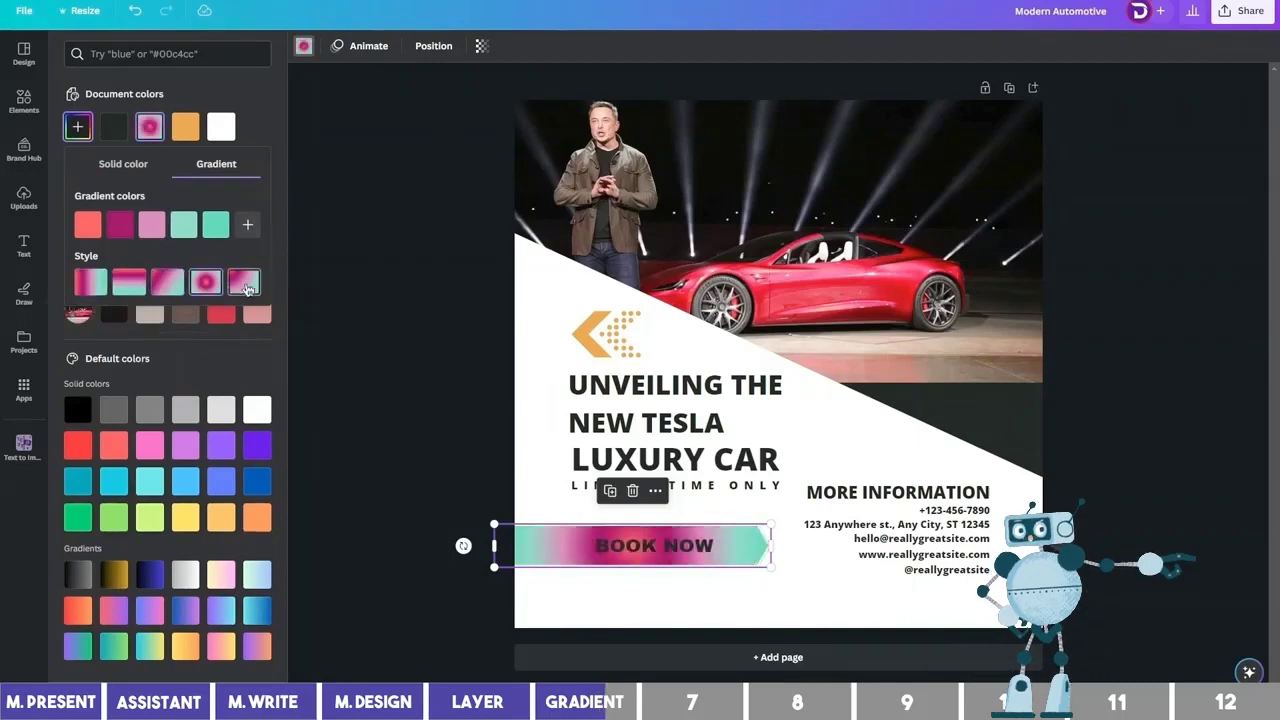
pyautogui.click(245, 285)
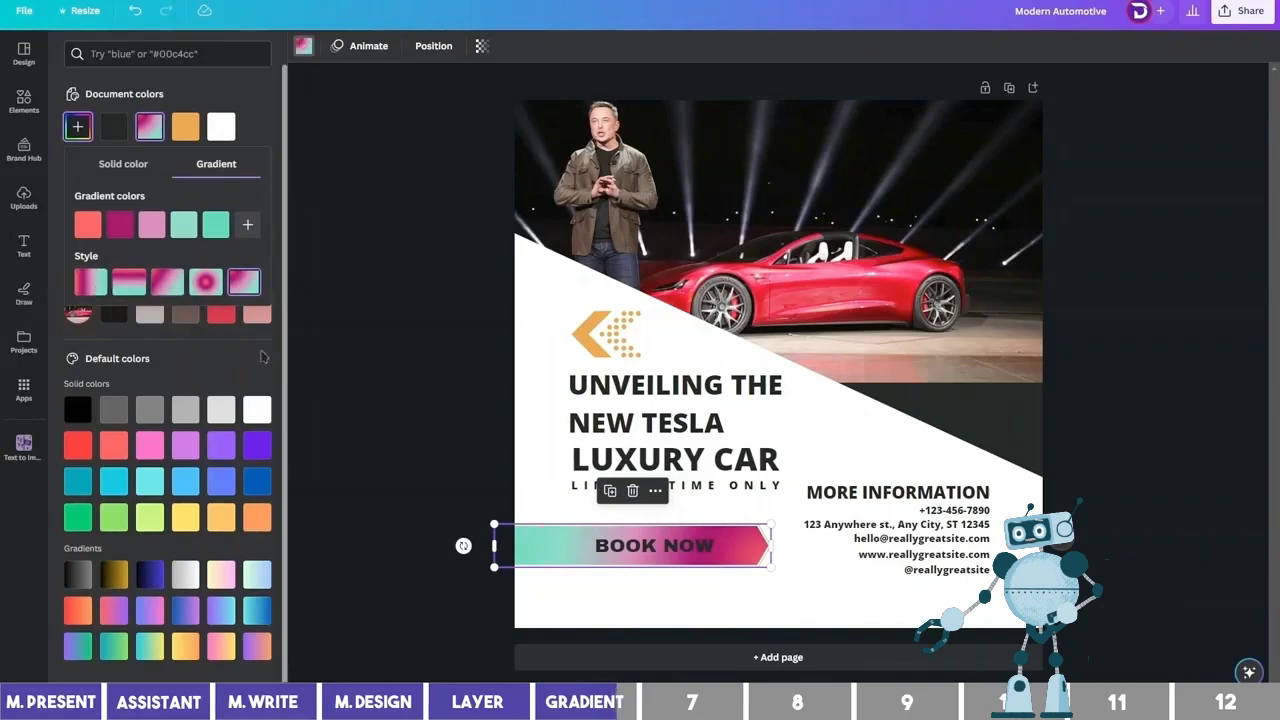
# Step: Try the teal-to-green and black-to-gold gradients on the white diagonal shape, and settle on the default coral-to-purple gradient
pyautogui.click(532, 296)
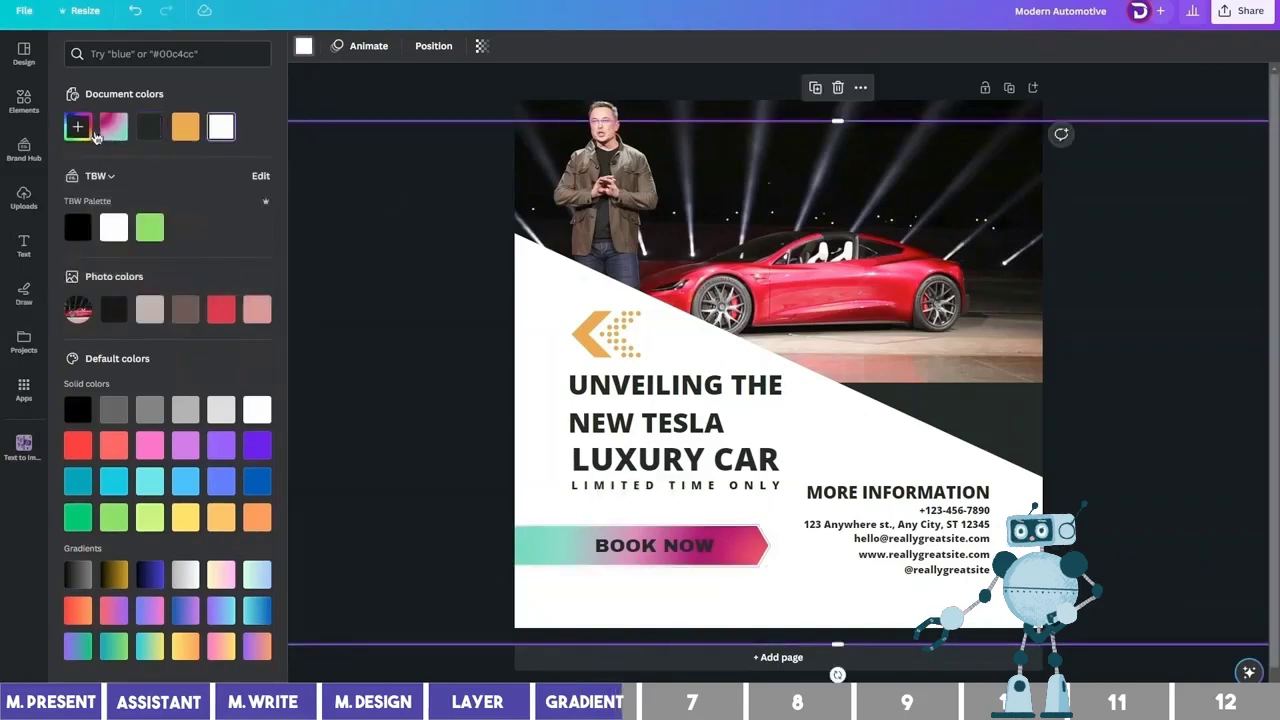
pyautogui.click(113, 646)
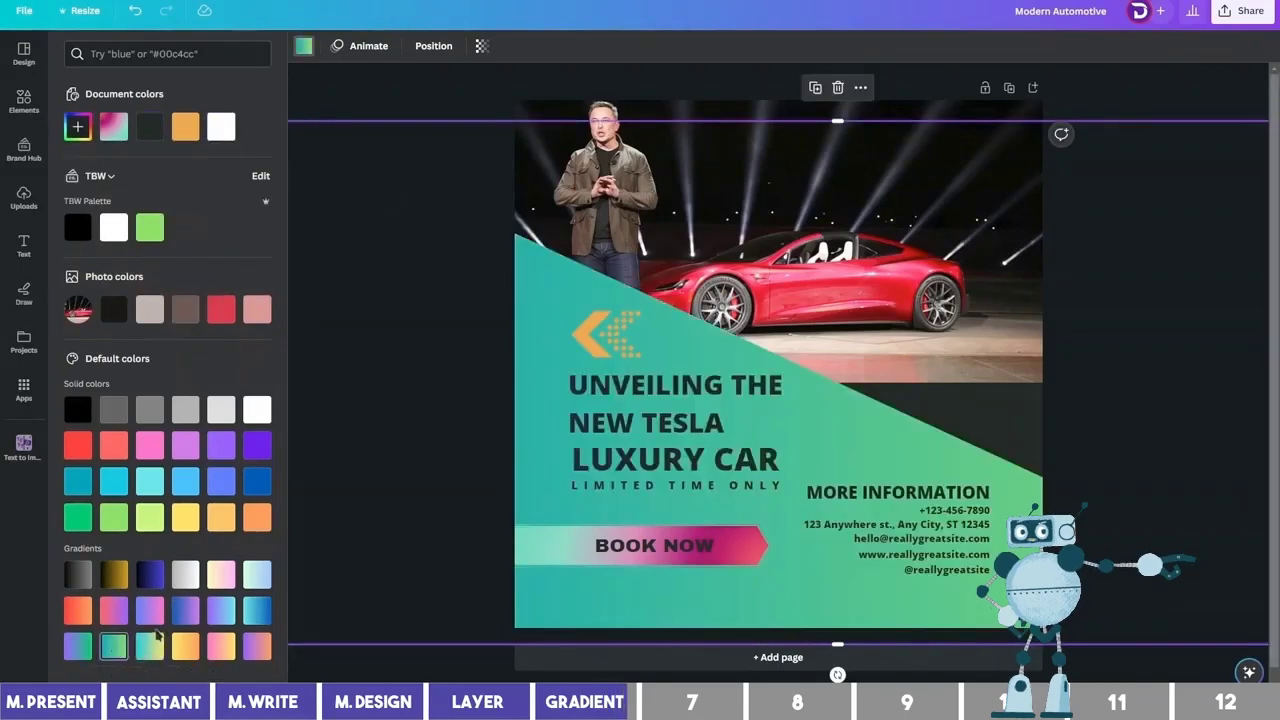
pyautogui.click(113, 574)
pyautogui.click(114, 608)
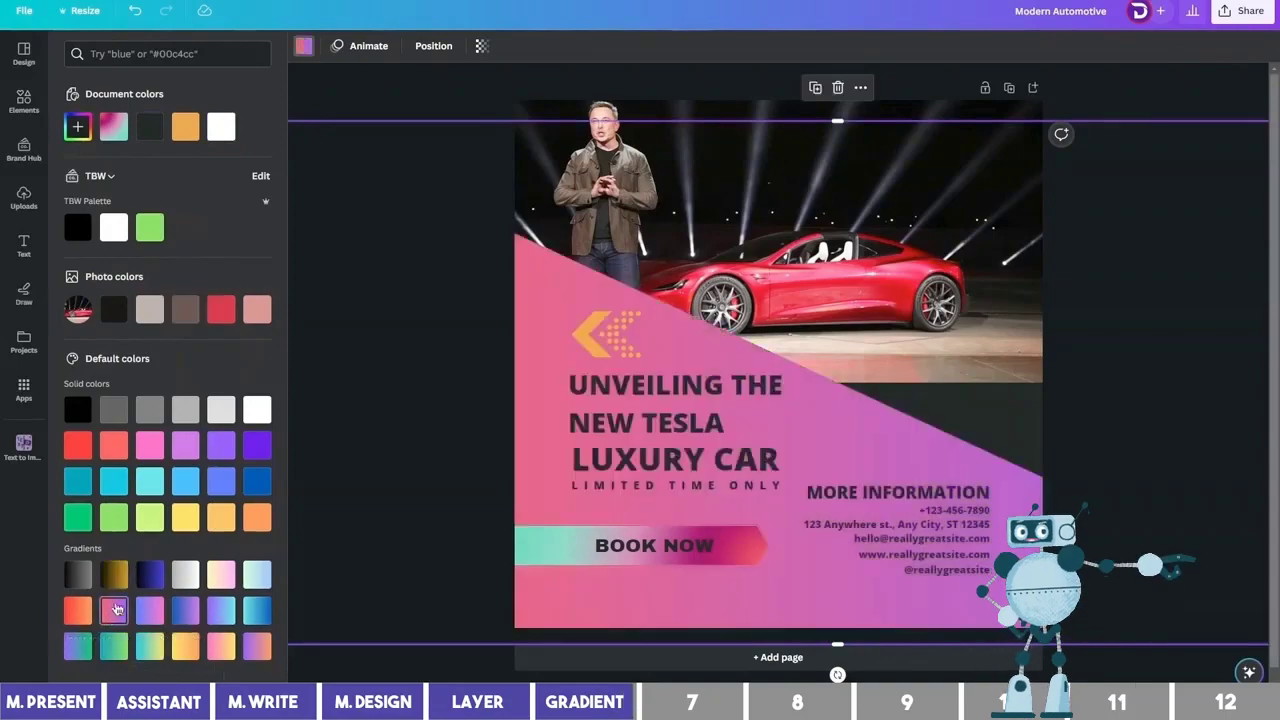
pyautogui.press('Escape')
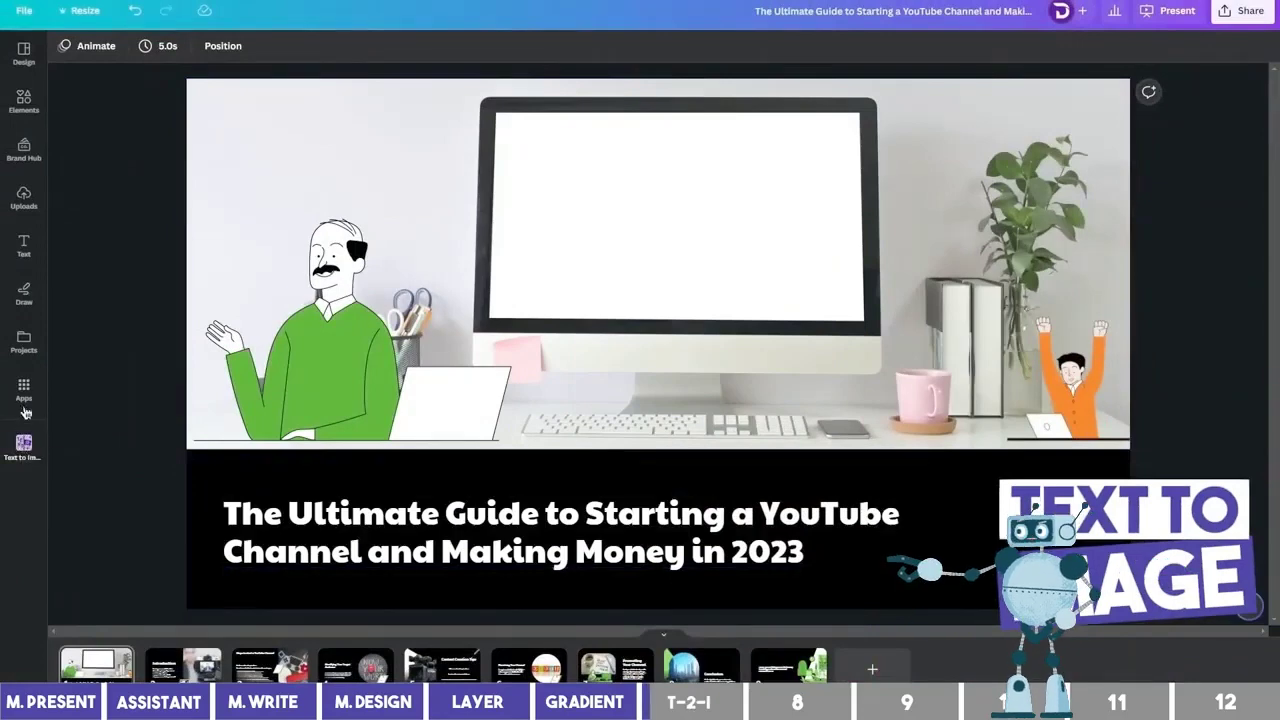
# Step: Generate landscape images in the Photo style with Text to Image for the prompt "An Airplane flying over an ocean"
pyautogui.click(24, 445)
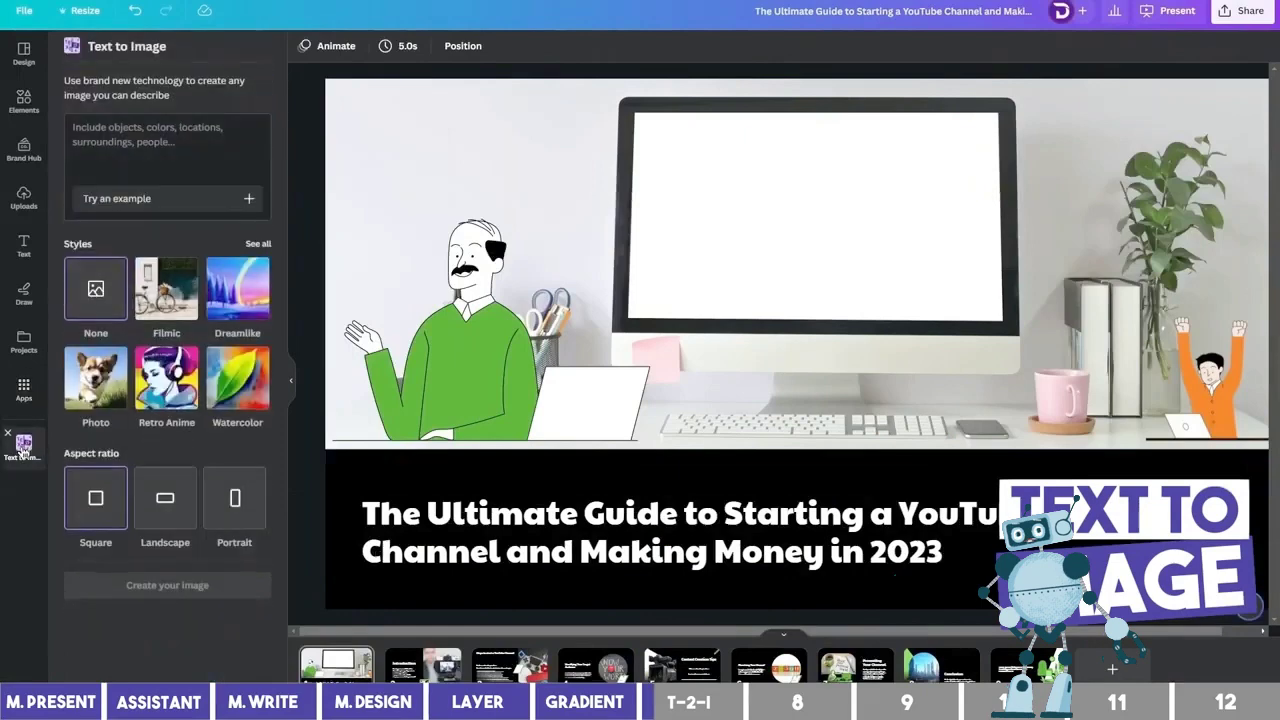
pyautogui.click(158, 128)
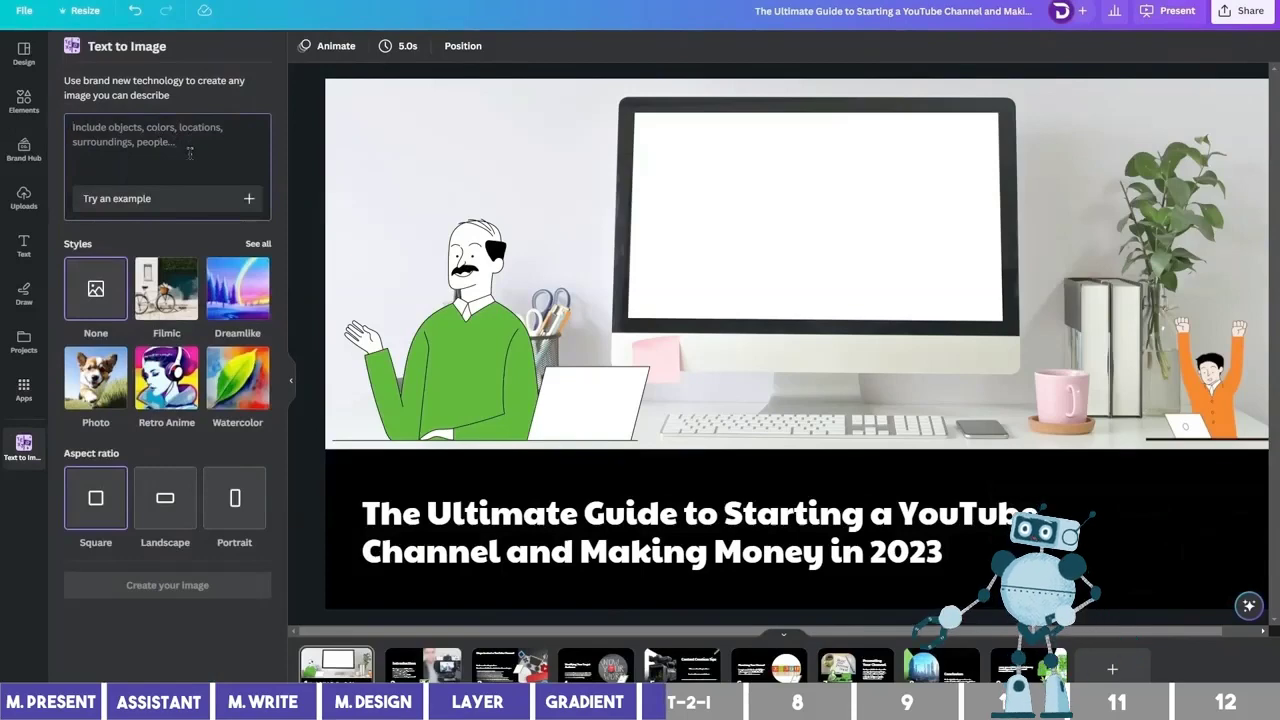
pyautogui.write('An Airpl')
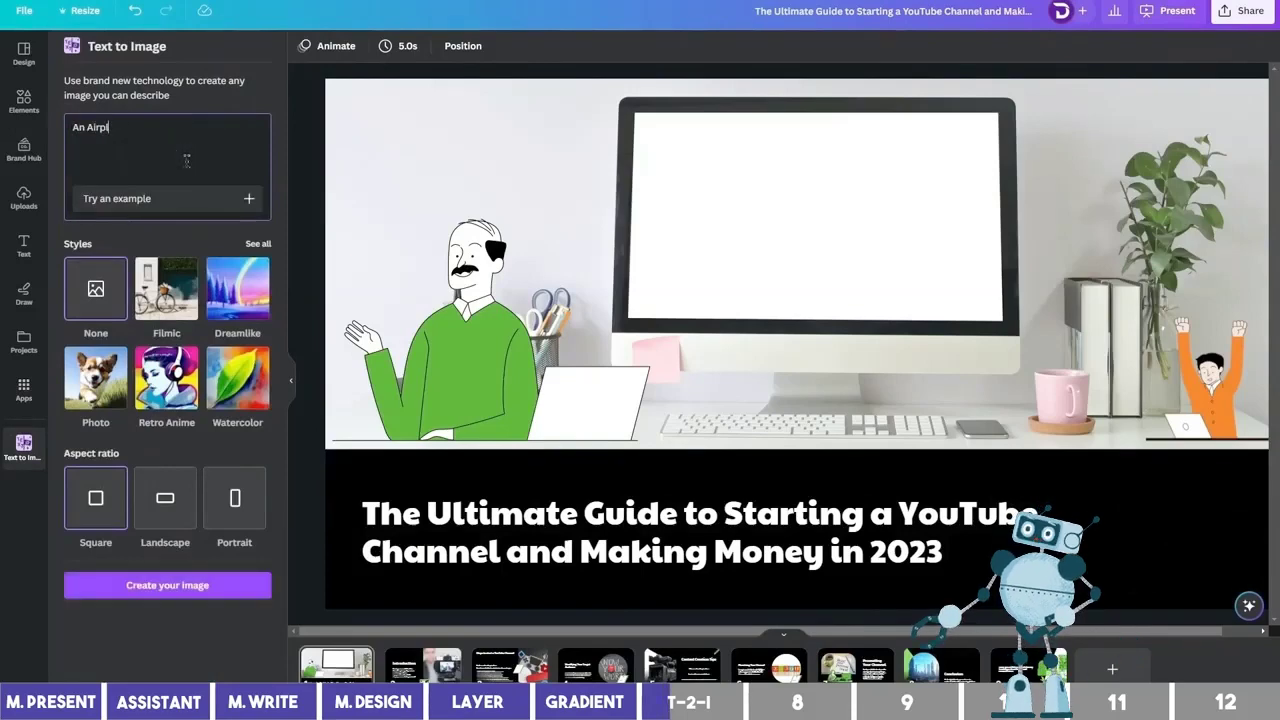
pyautogui.write('ane flying over an ocean')
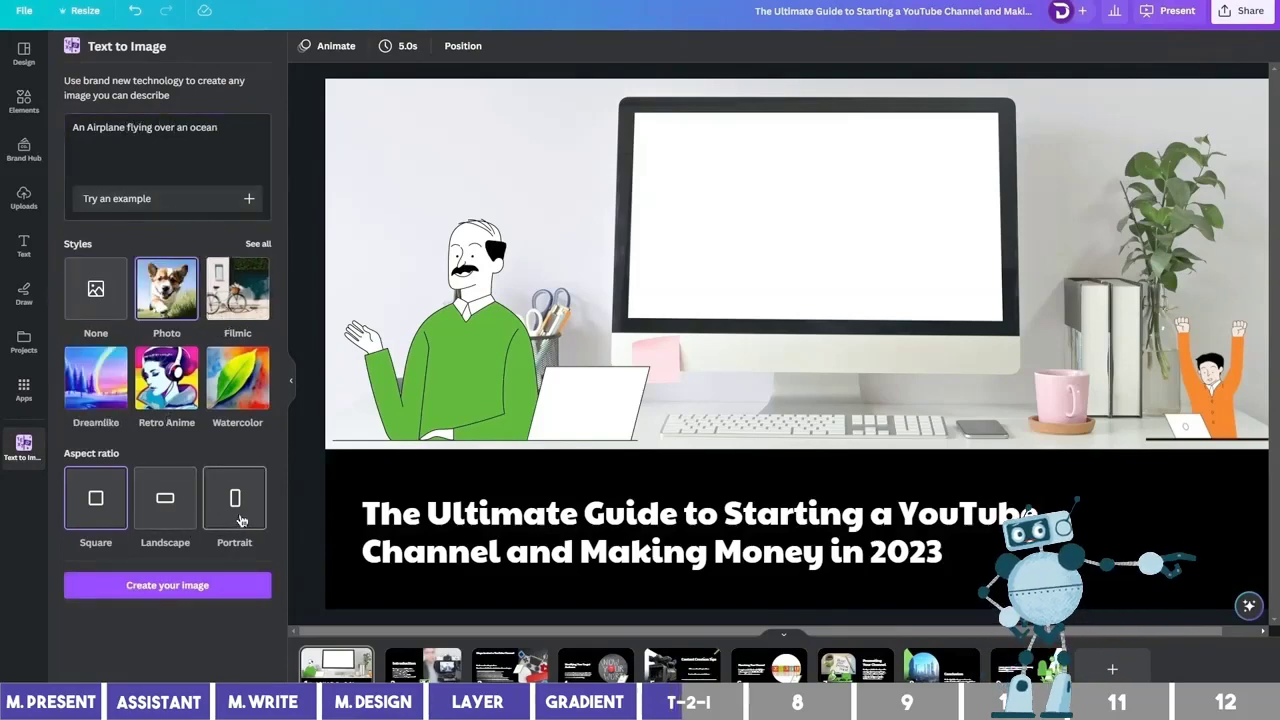
pyautogui.click(168, 587)
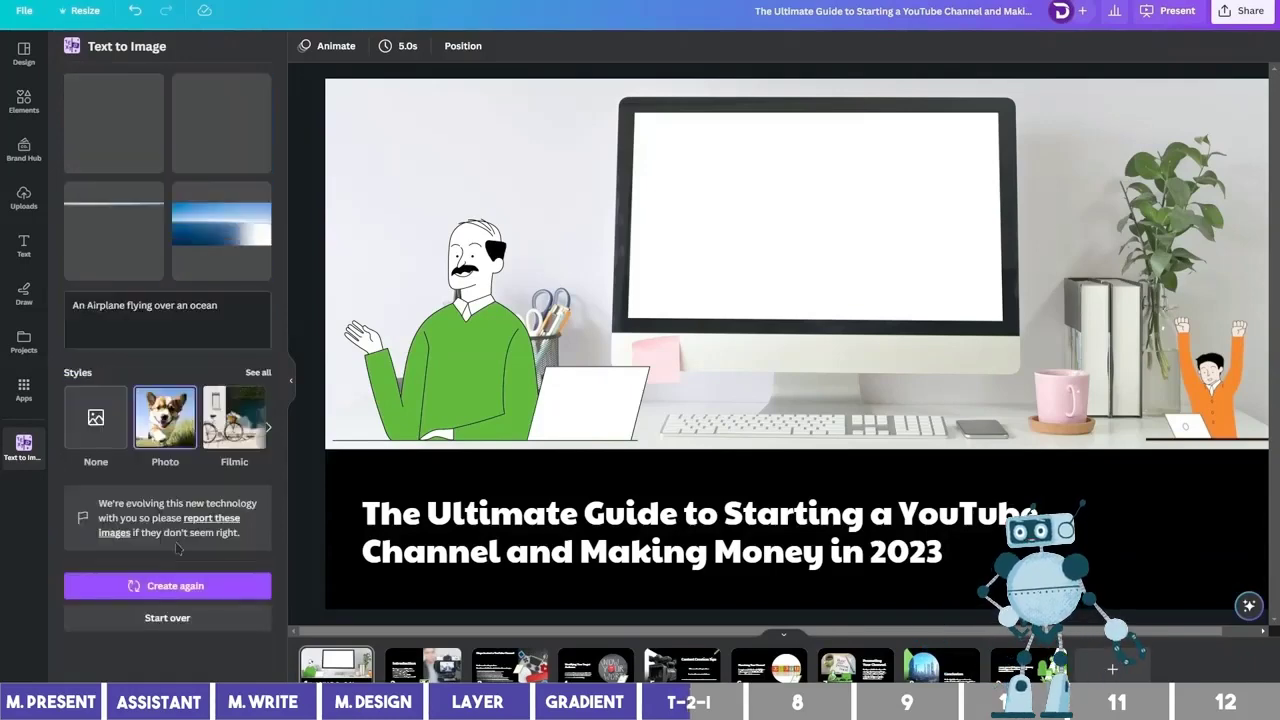
# Step: Try out the tiny-airplane and the airplane-tail images on the title slide, and delete both
pyautogui.click(230, 238)
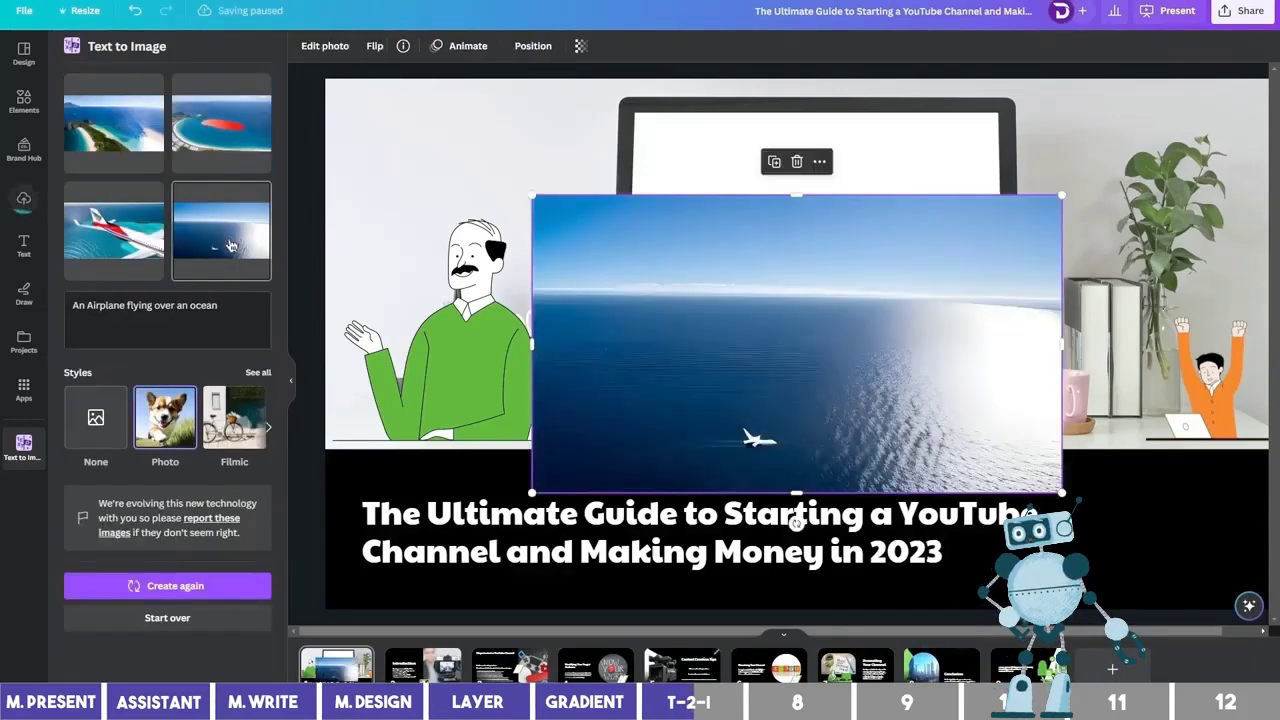
pyautogui.moveTo(715, 370); pyautogui.dragTo(638, 263)
pyautogui.moveTo(984, 386); pyautogui.dragTo(1146, 478)
pyautogui.moveTo(756, 413); pyautogui.dragTo(727, 408)
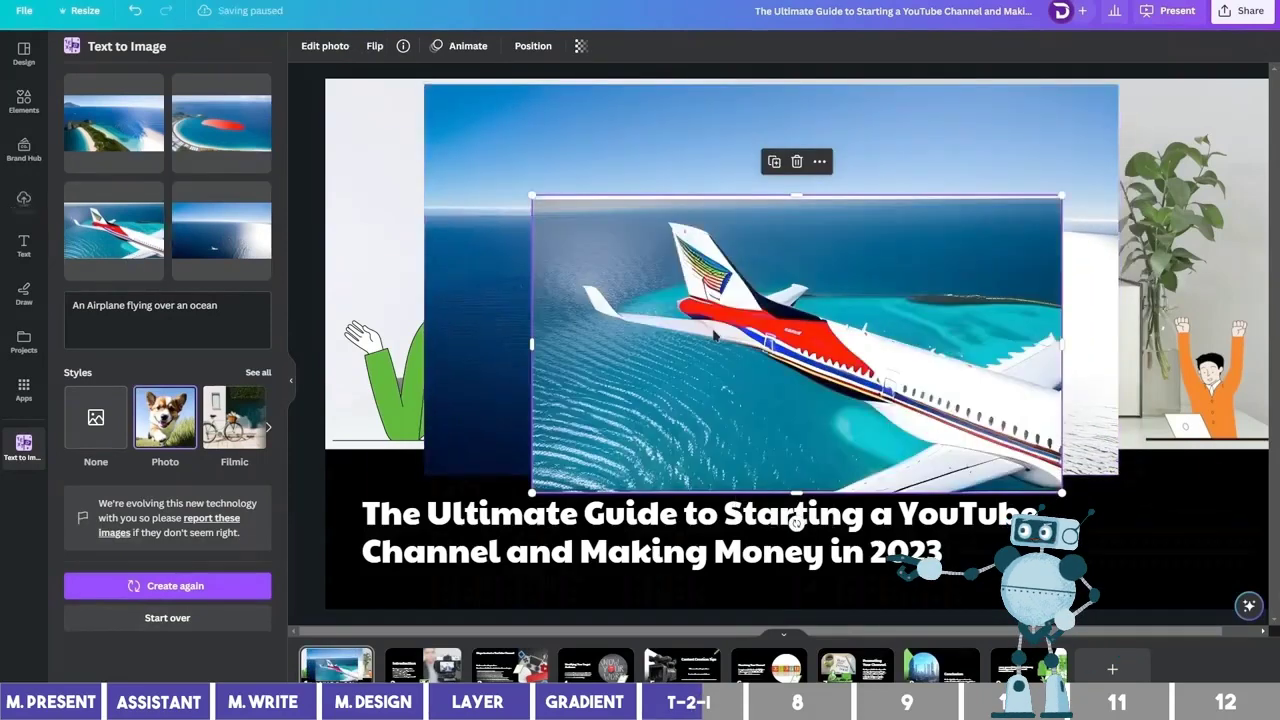
pyautogui.moveTo(797, 344); pyautogui.dragTo(723, 287)
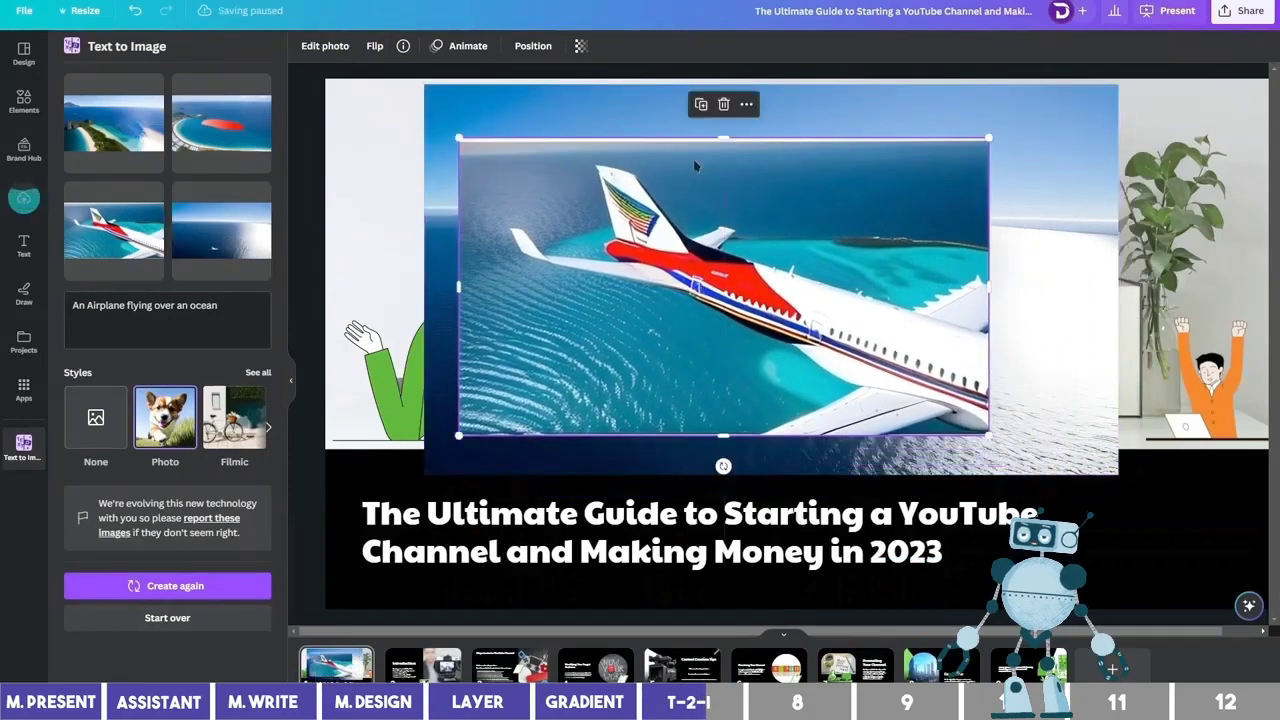
pyautogui.click(724, 105)
pyautogui.click(753, 450)
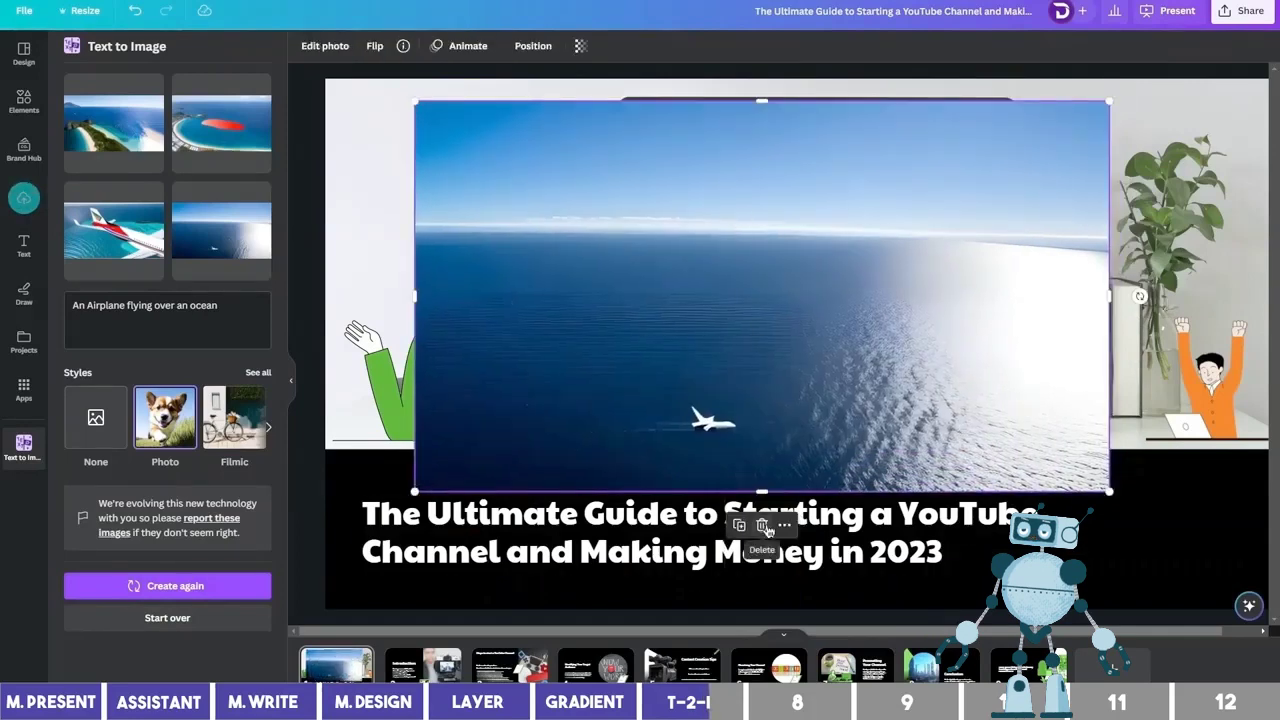
pyautogui.click(763, 526)
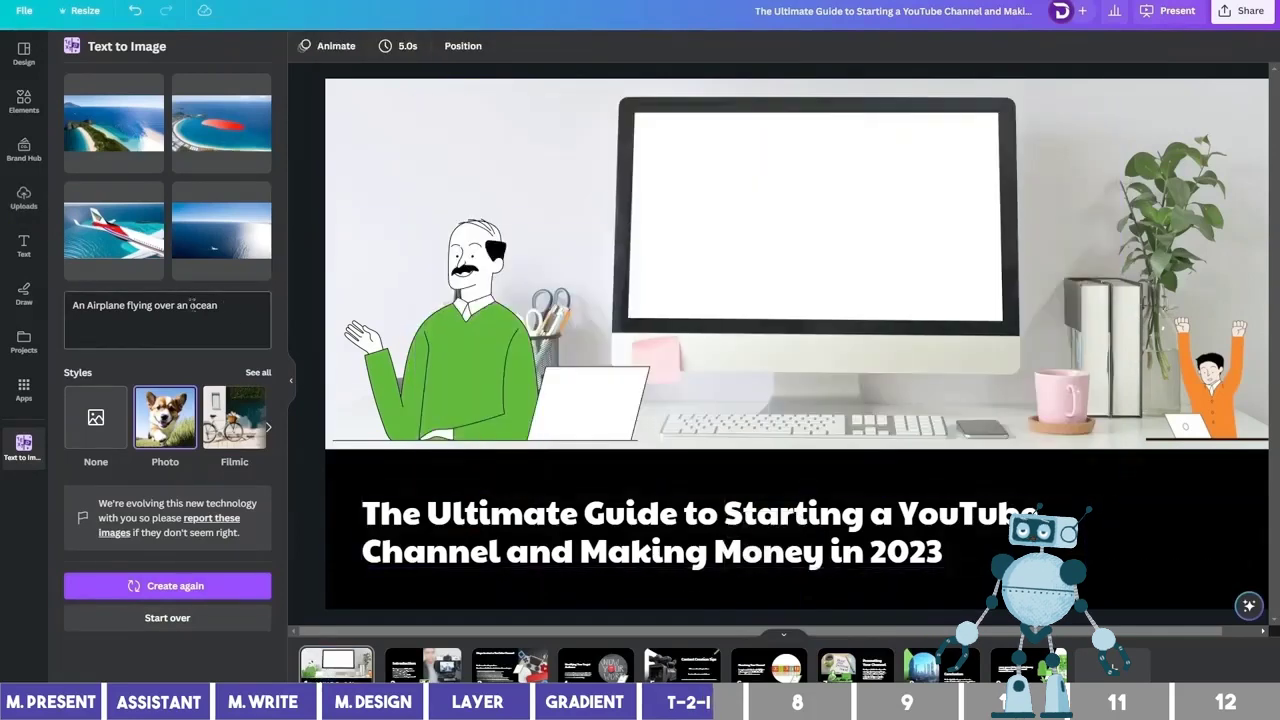
# Step: Generate the airplane images again with no style, and try out two of the results on the title slide
pyautogui.click(178, 588)
pyautogui.click(216, 141)
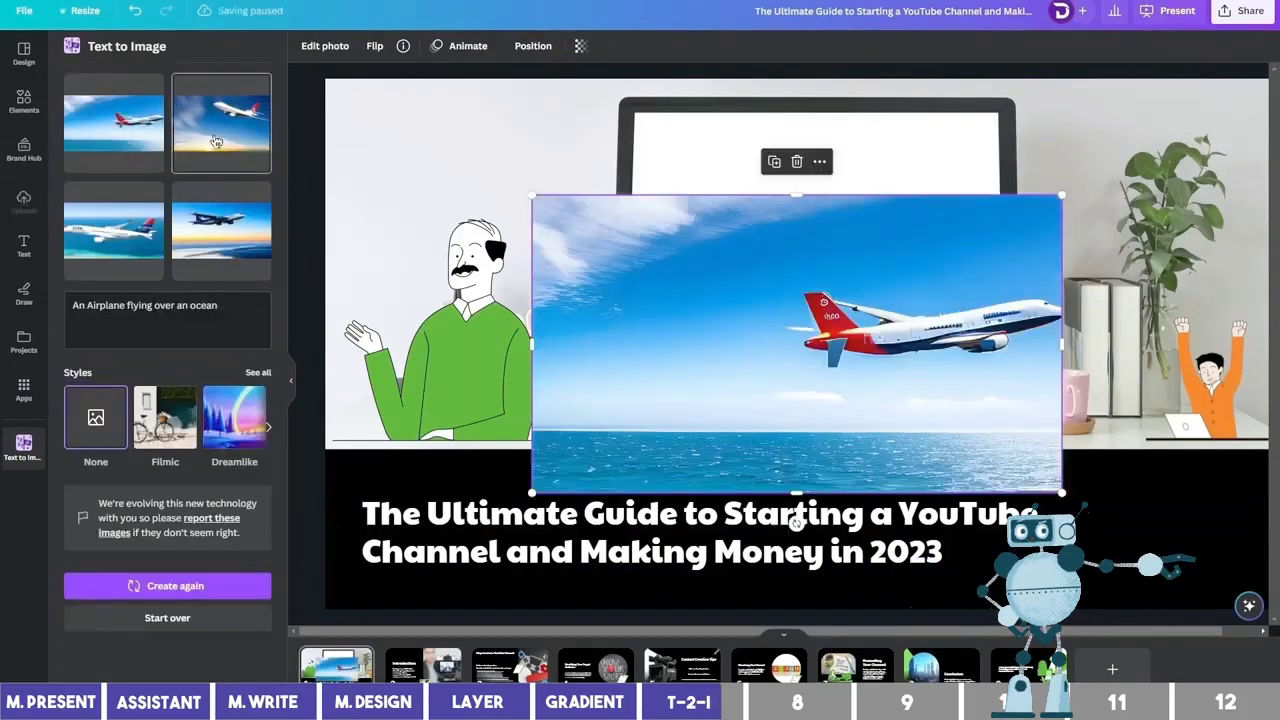
pyautogui.click(216, 141)
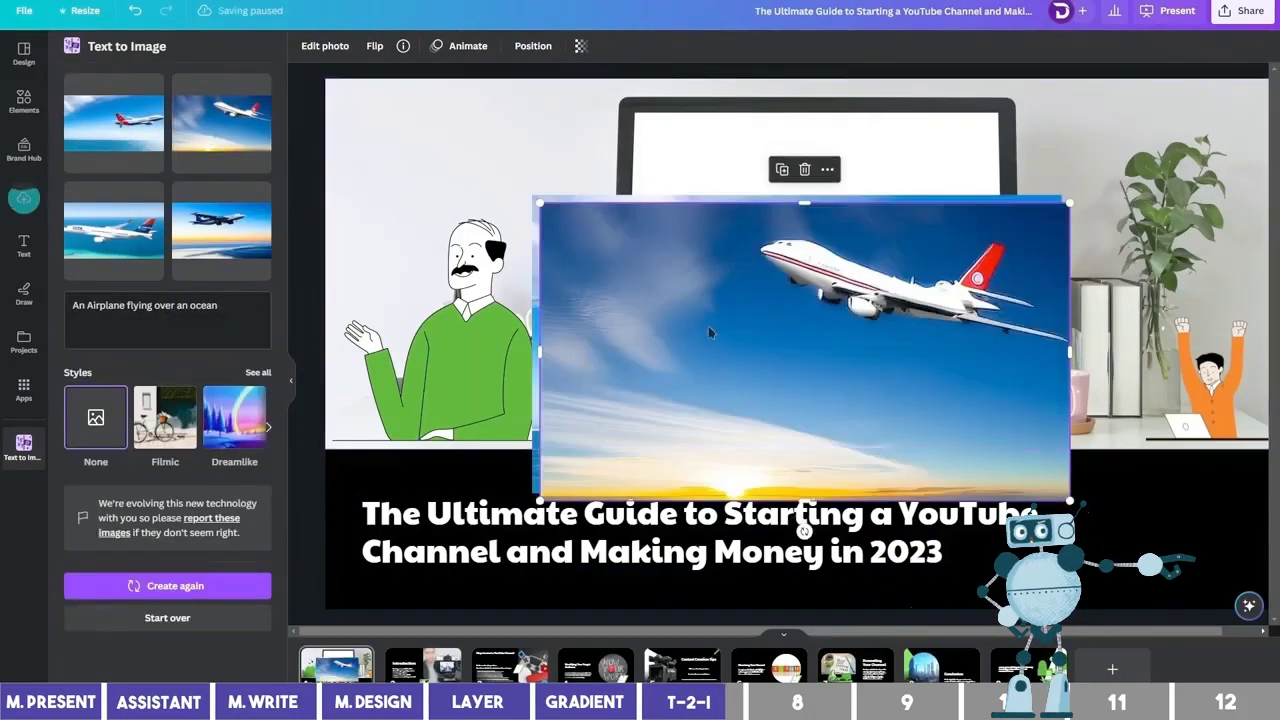
pyautogui.moveTo(814, 349); pyautogui.dragTo(683, 284)
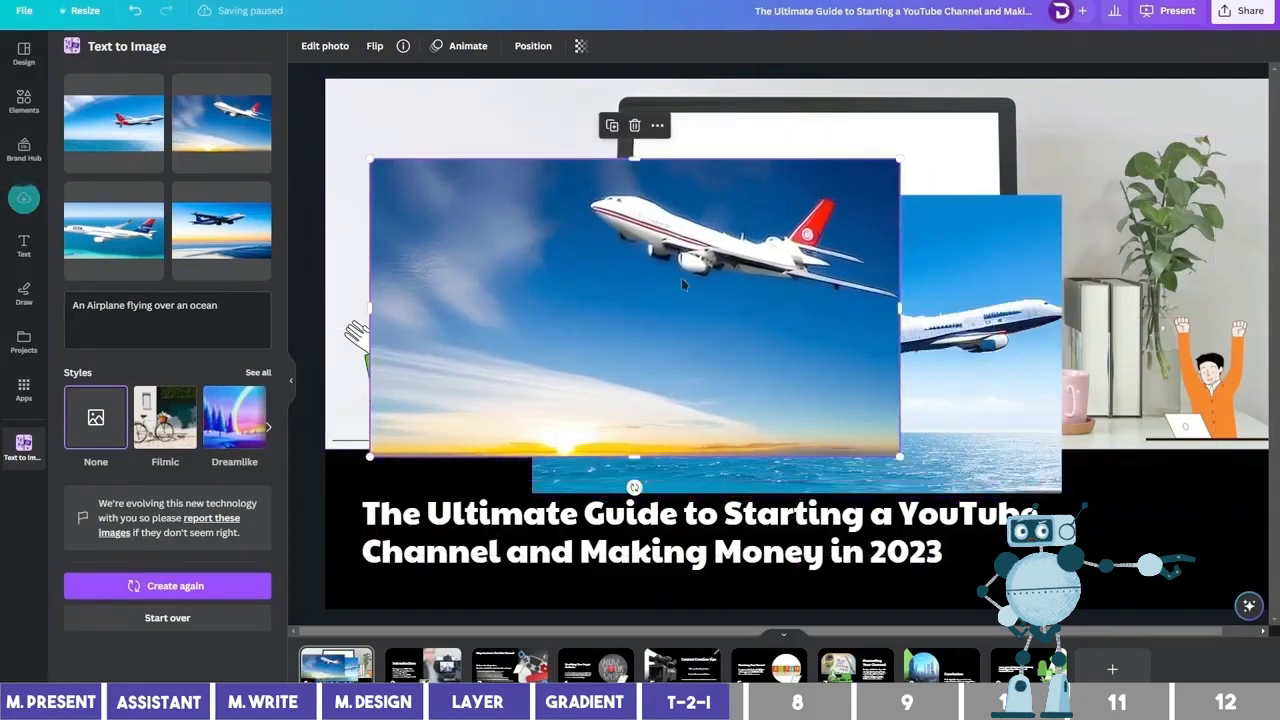
pyautogui.moveTo(995, 280); pyautogui.dragTo(1134, 334)
pyautogui.click(800, 320)
pyautogui.press('Delete')
pyautogui.click(1050, 284)
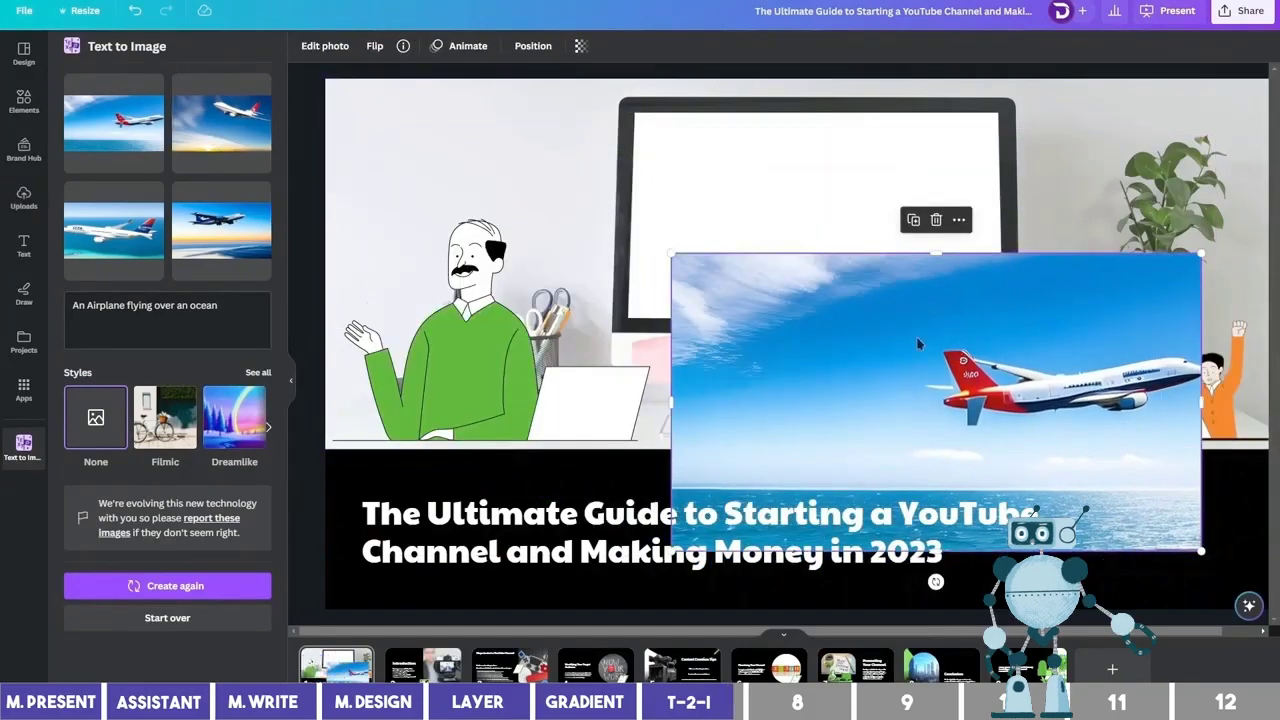
pyautogui.press('Delete')
# Step: Add the dark airplane at sunset image, shrink it and place it beside the title on the black band
pyautogui.click(221, 231)
pyautogui.moveTo(780, 340); pyautogui.dragTo(1075, 490)
pyautogui.moveTo(1050, 430); pyautogui.dragTo(933, 533)
pyautogui.moveTo(704, 448); pyautogui.dragTo(948, 585)
pyautogui.moveTo(1090, 605); pyautogui.dragTo(1093, 469)
pyautogui.moveTo(951, 449); pyautogui.dragTo(1055, 508)
pyautogui.moveTo(1146, 559); pyautogui.dragTo(1159, 517)
pyautogui.click(765, 275)
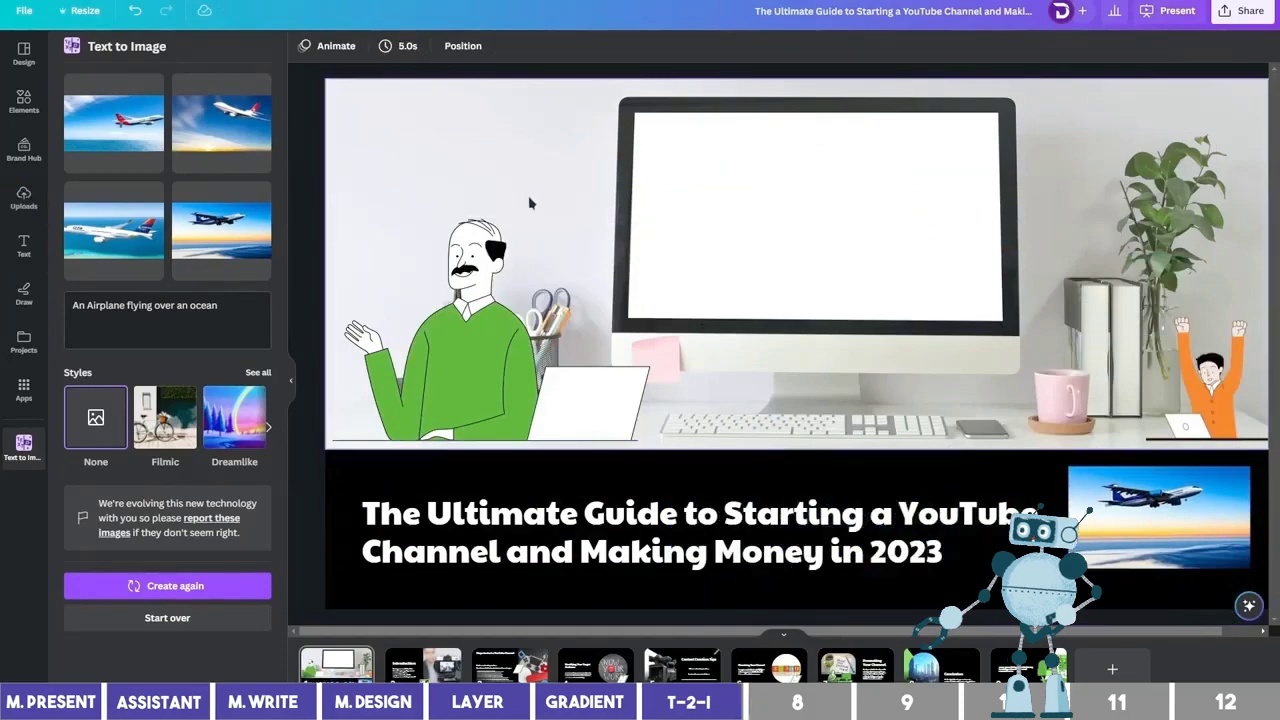
# Step: Delete the illustrated man in green and the cheering figure in orange from the title slide
pyautogui.click(470, 350)
pyautogui.press('Delete')
pyautogui.click(1210, 390)
pyautogui.press('Delete')
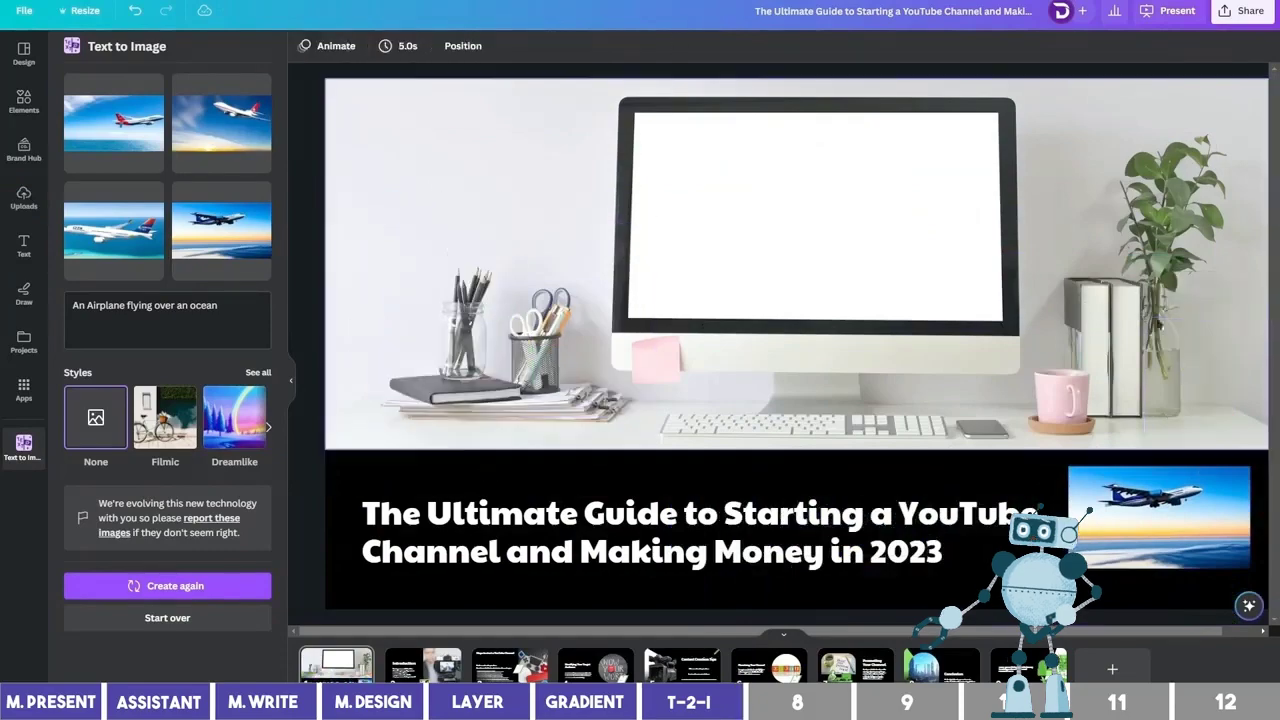
# Step: Open the desk photo on the title slide in the Magic Edit tool
pyautogui.click(590, 269)
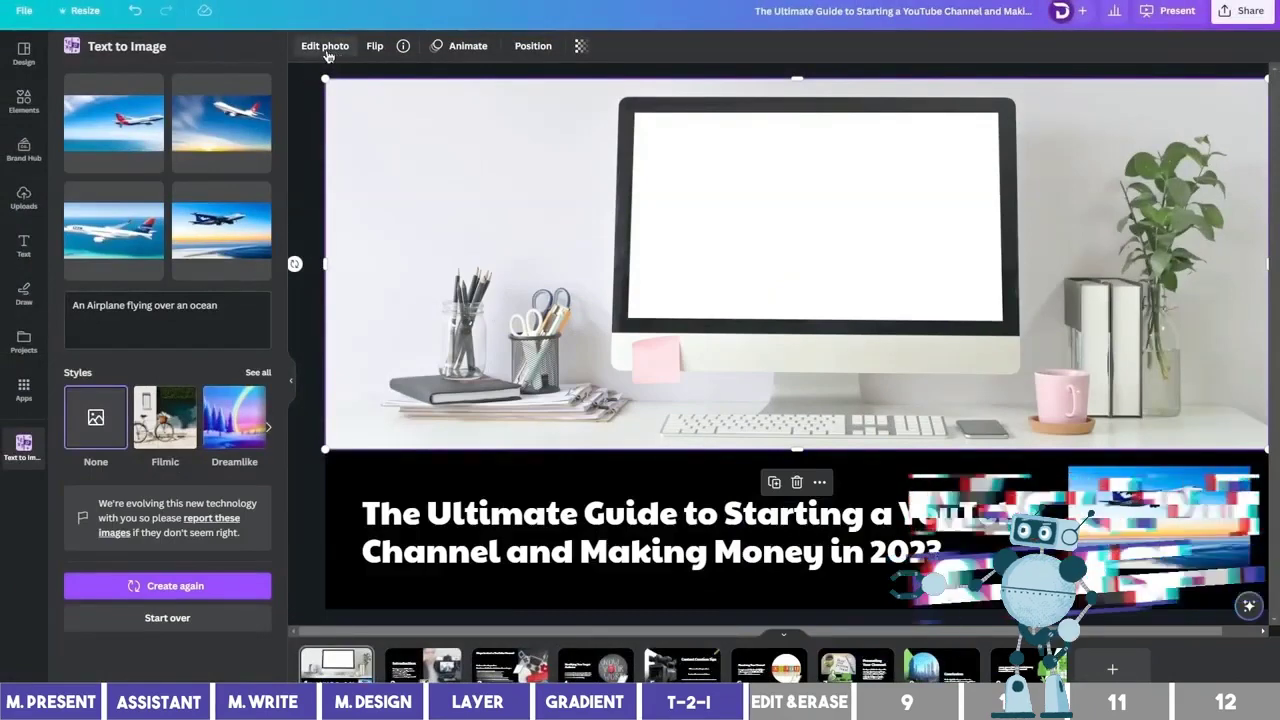
pyautogui.click(326, 48)
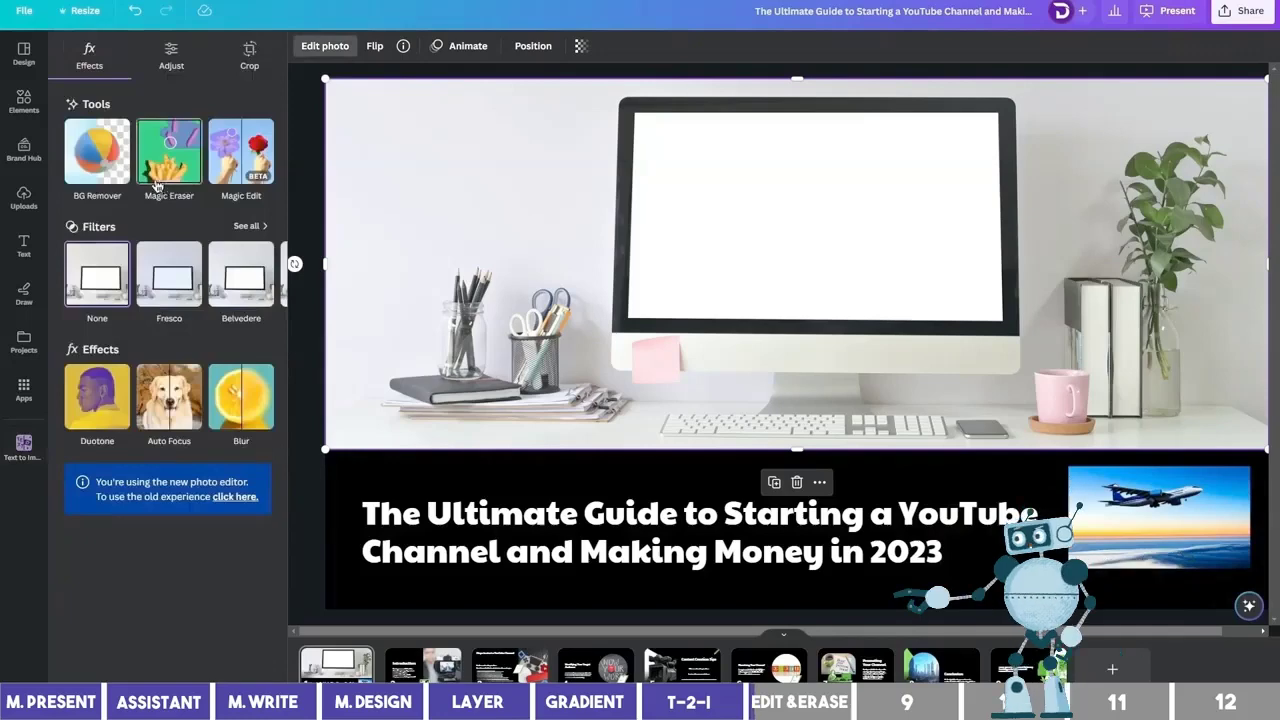
pyautogui.click(226, 181)
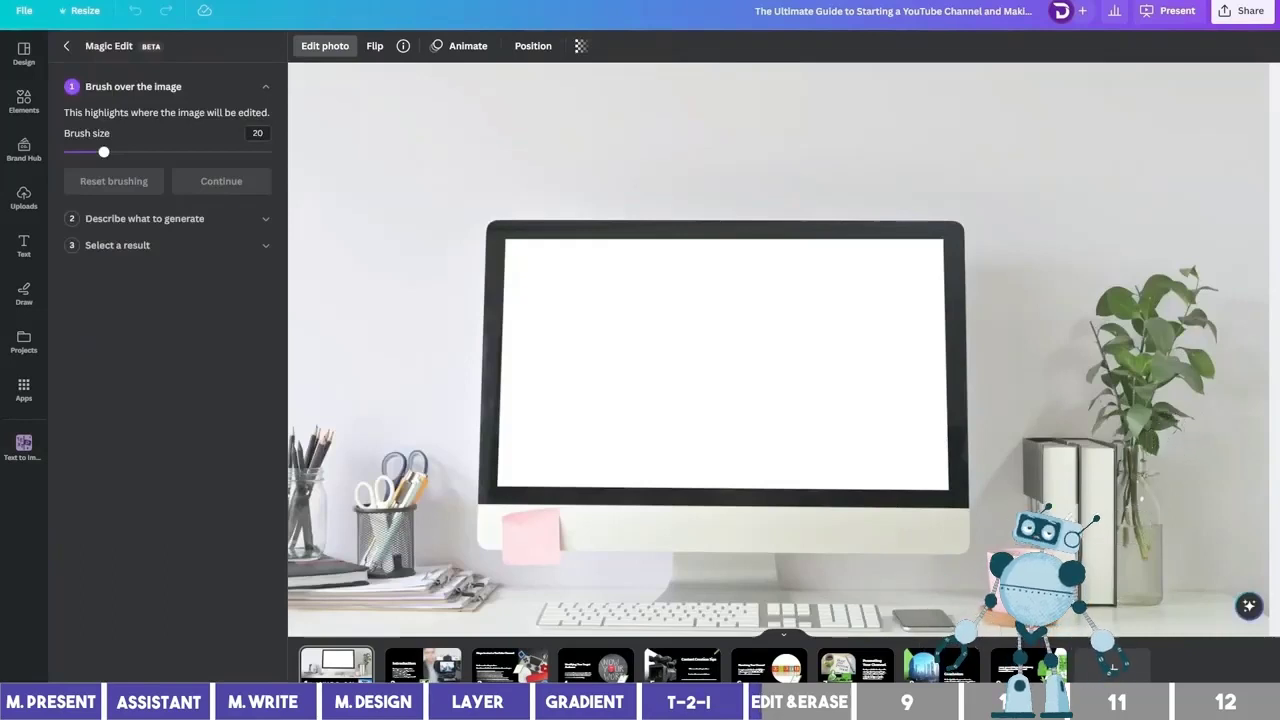
# Step: Brush over the plant's leaves in the desk photo and generate "Ice-cream" in that area with Magic Edit
pyautogui.moveTo(1204, 345)
pyautogui.mouseDown()
pyautogui.moveTo(1183, 404)
pyautogui.moveTo(1146, 378)
pyautogui.moveTo(1122, 302)
pyautogui.moveTo(1108, 350)
pyautogui.moveTo(1145, 452)
pyautogui.mouseUp()
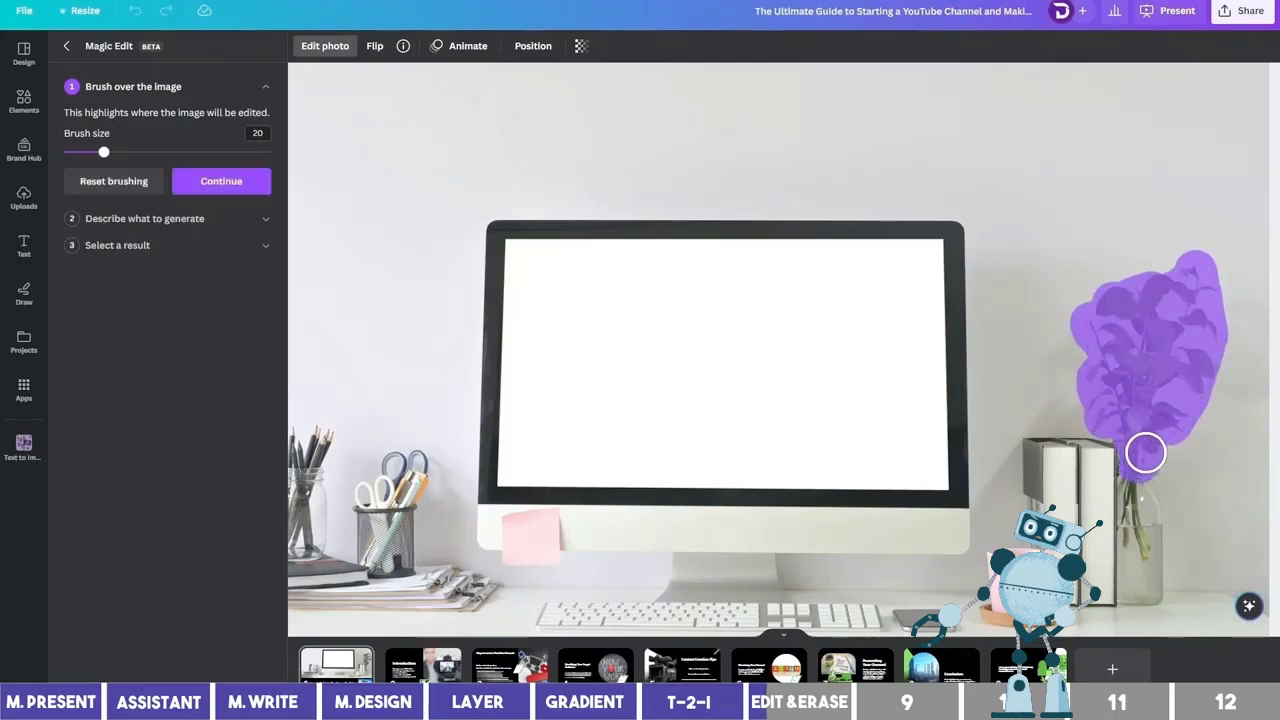
pyautogui.click(216, 190)
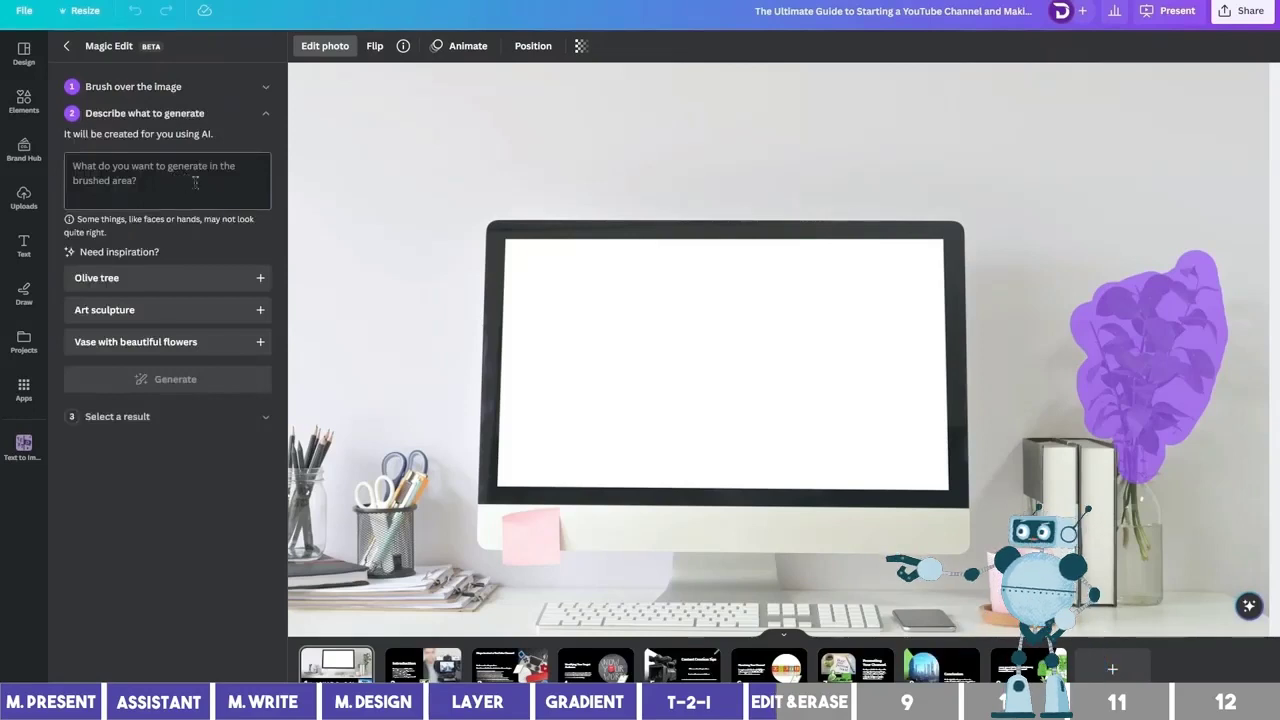
pyautogui.write('Ice-cream')
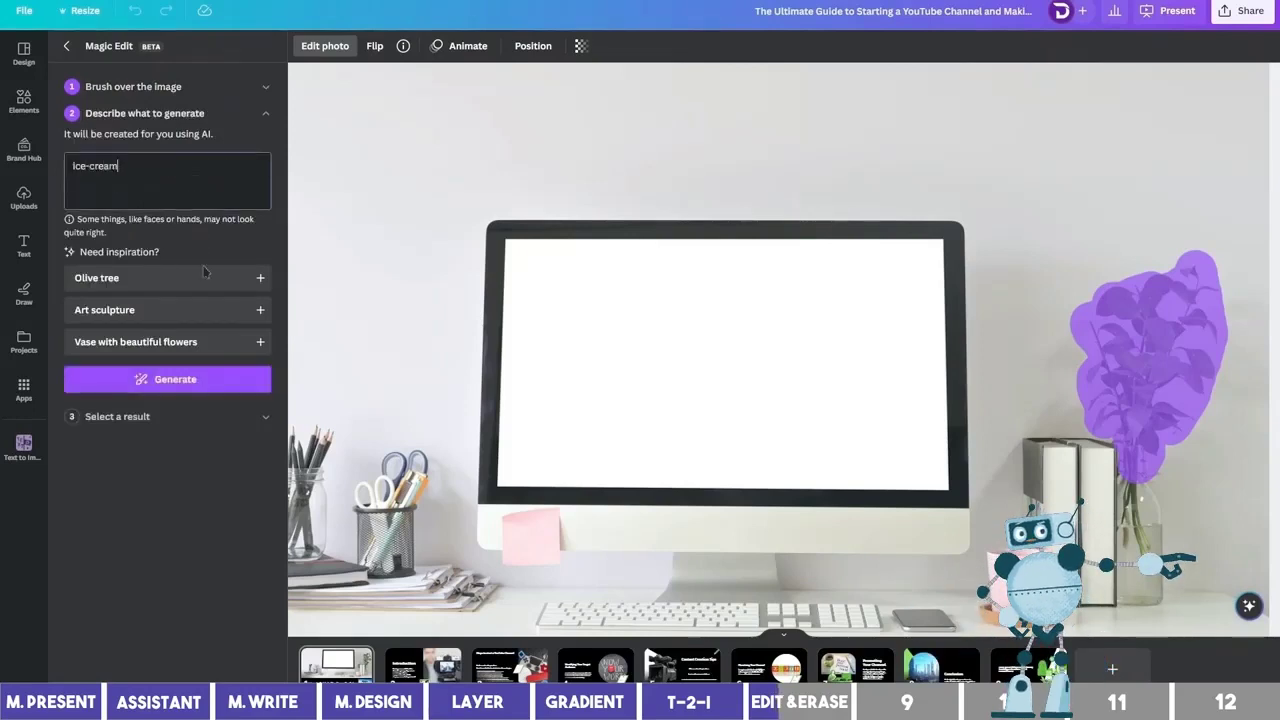
pyautogui.click(175, 381)
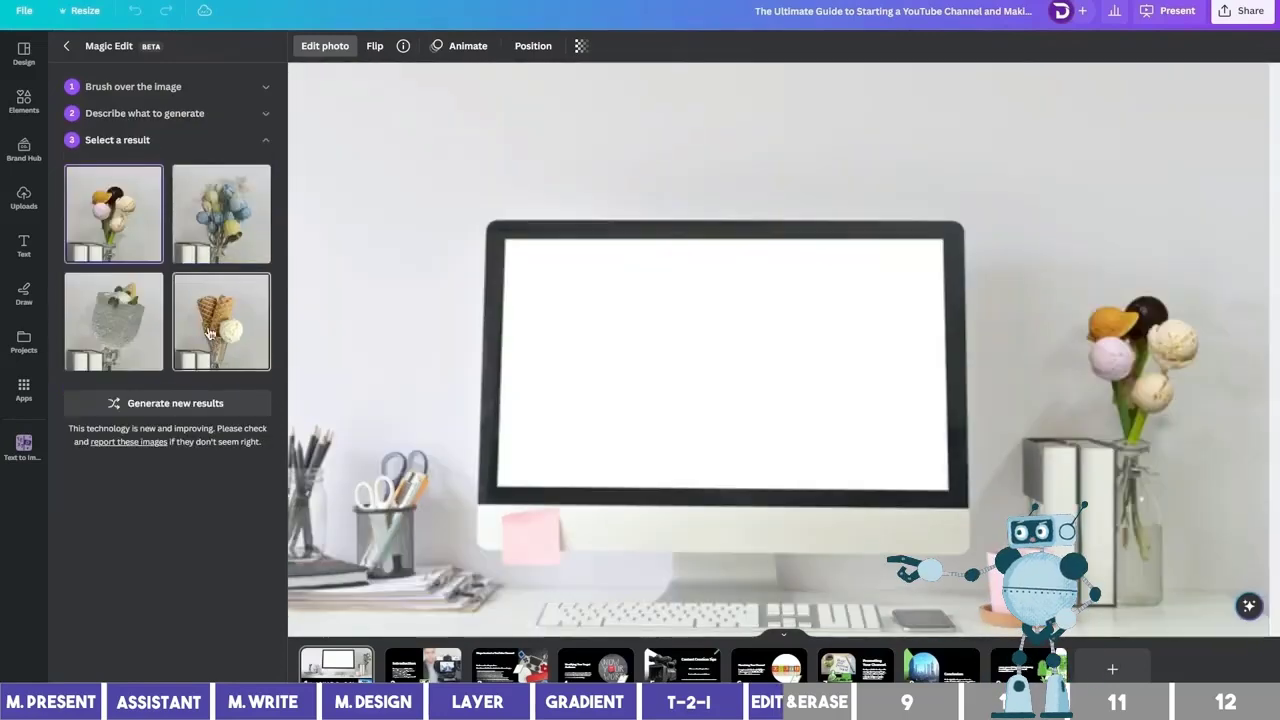
# Step: Compare the generated ice-cream results and apply the one with the waffle cones and white scoop to the title slide
pyautogui.click(216, 232)
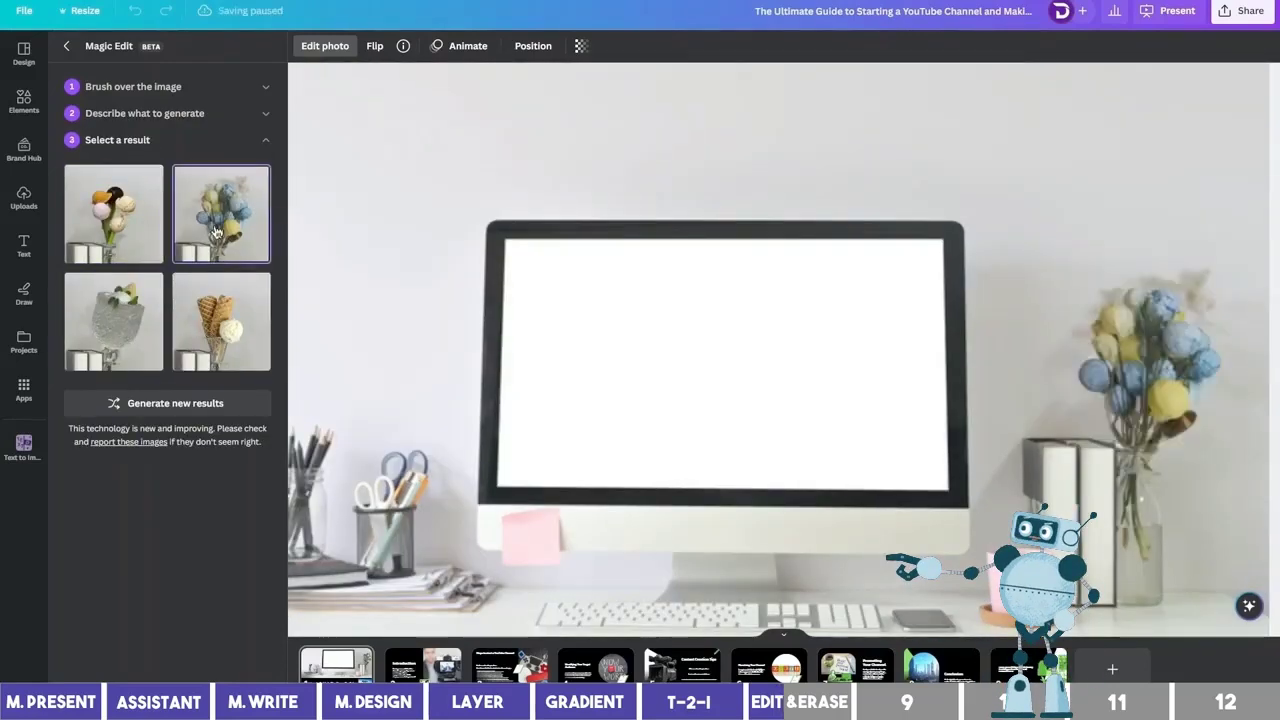
pyautogui.click(222, 320)
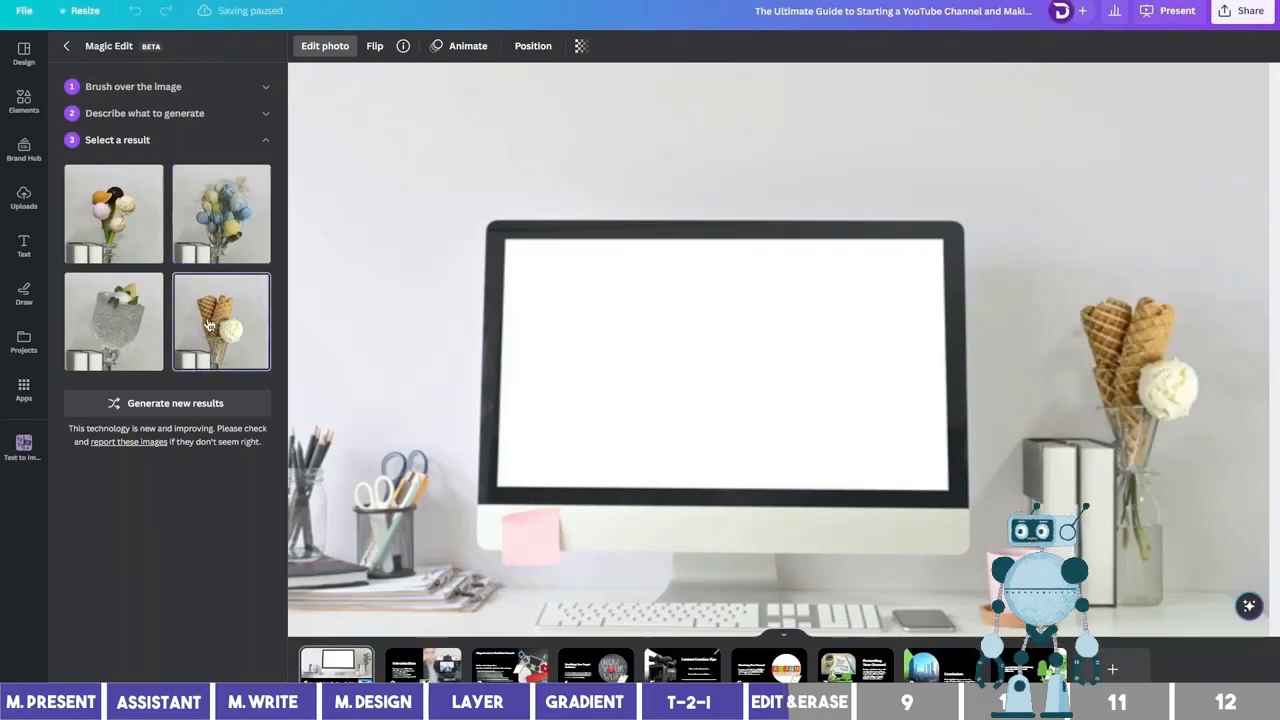
pyautogui.click(117, 327)
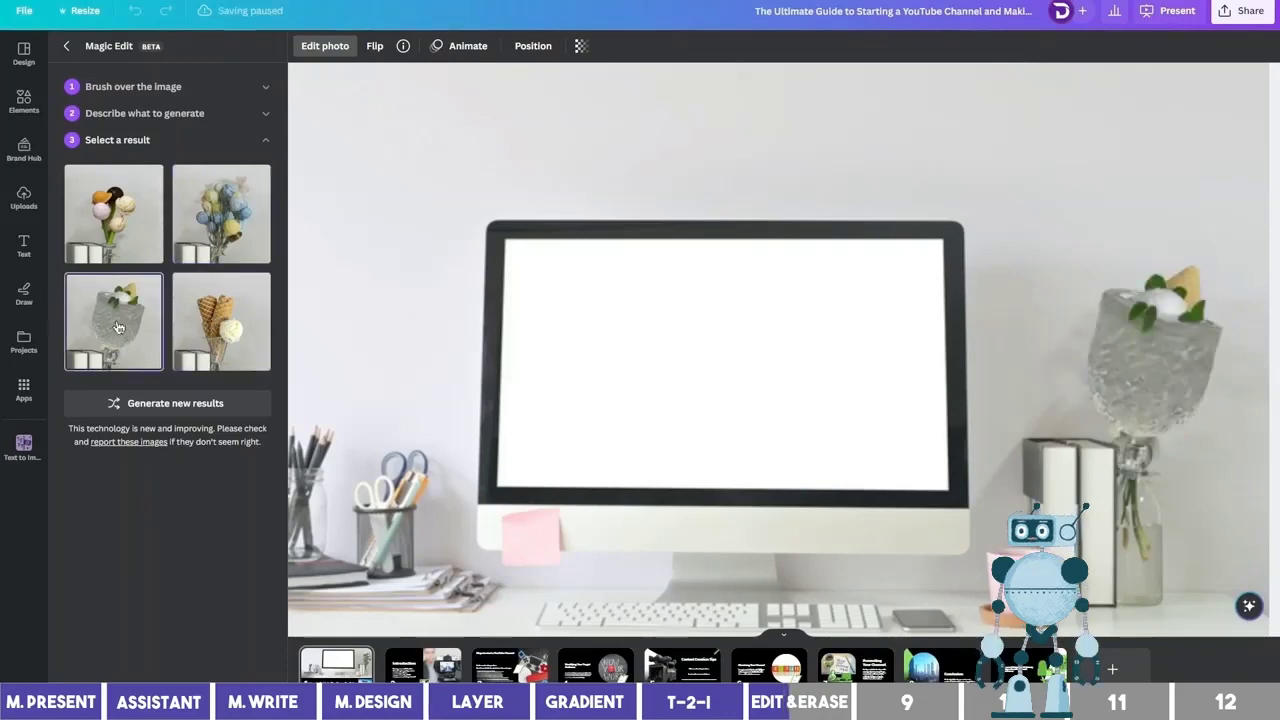
pyautogui.click(222, 330)
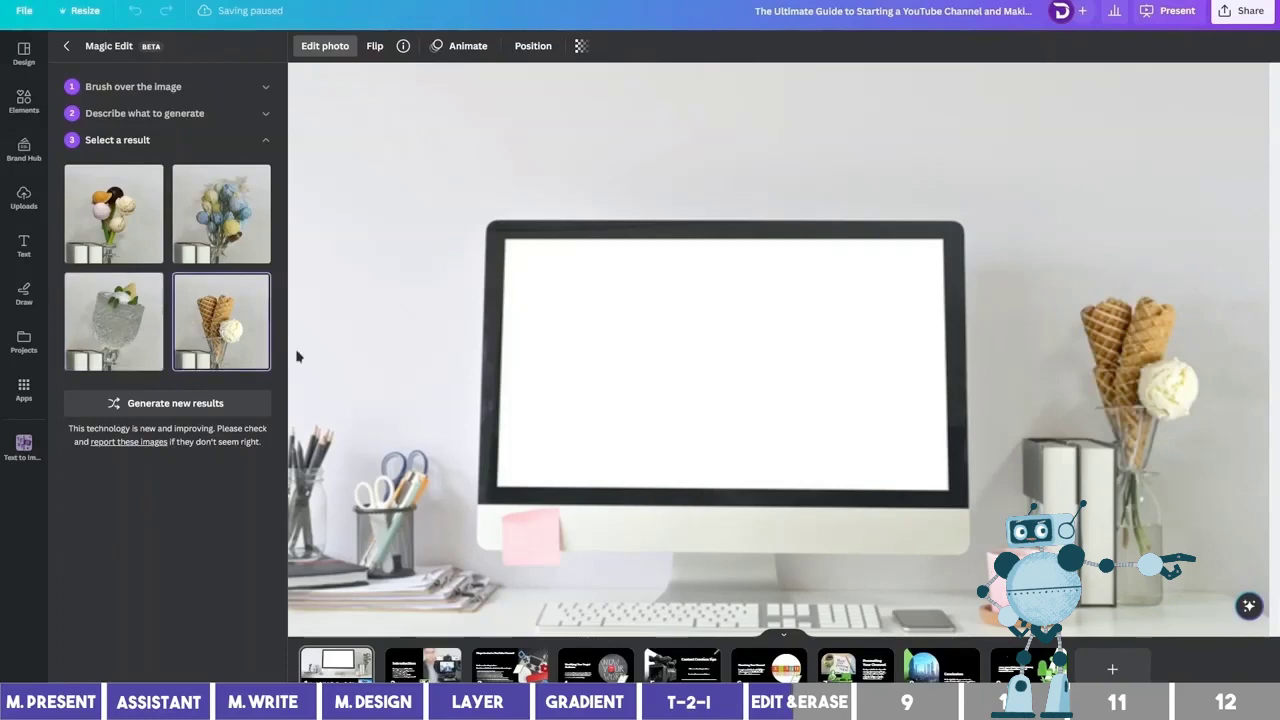
pyautogui.click(241, 692)
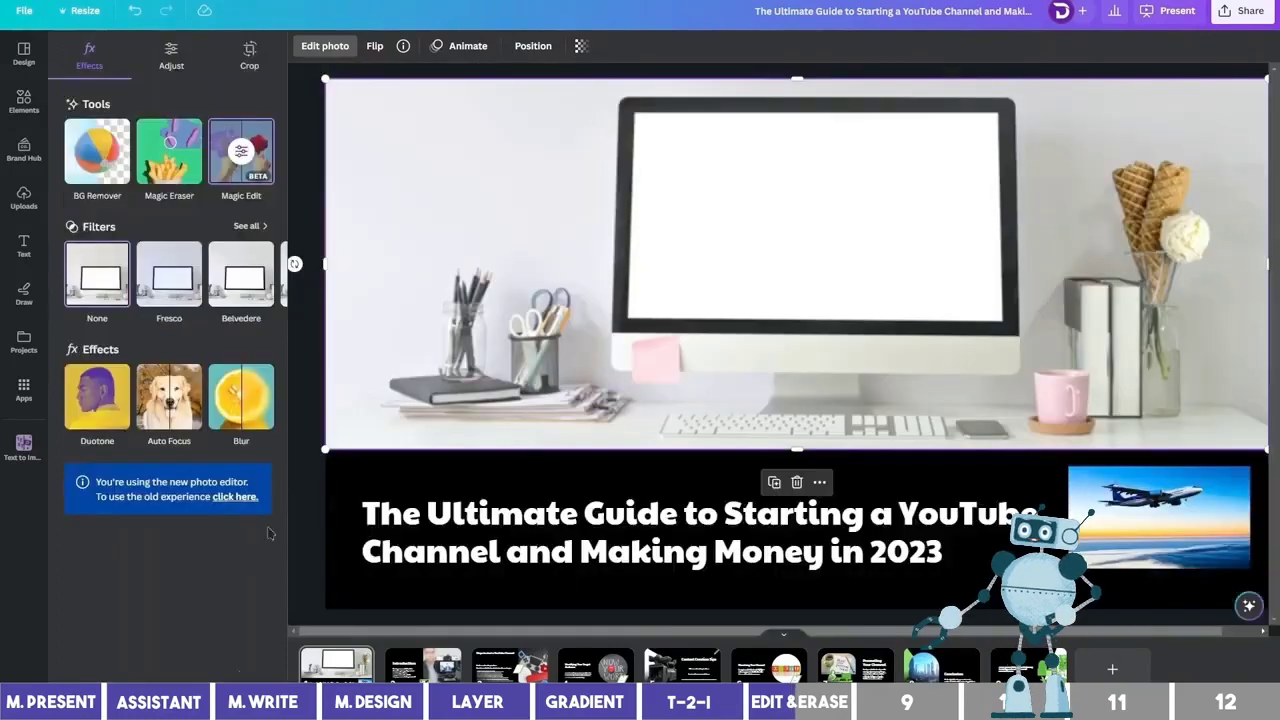
# Step: Switch the desk photo to Magic Eraser, resetting the Magic Edit changes, and erase the small grey device beside the keyboard
pyautogui.doubleClick(479, 420)
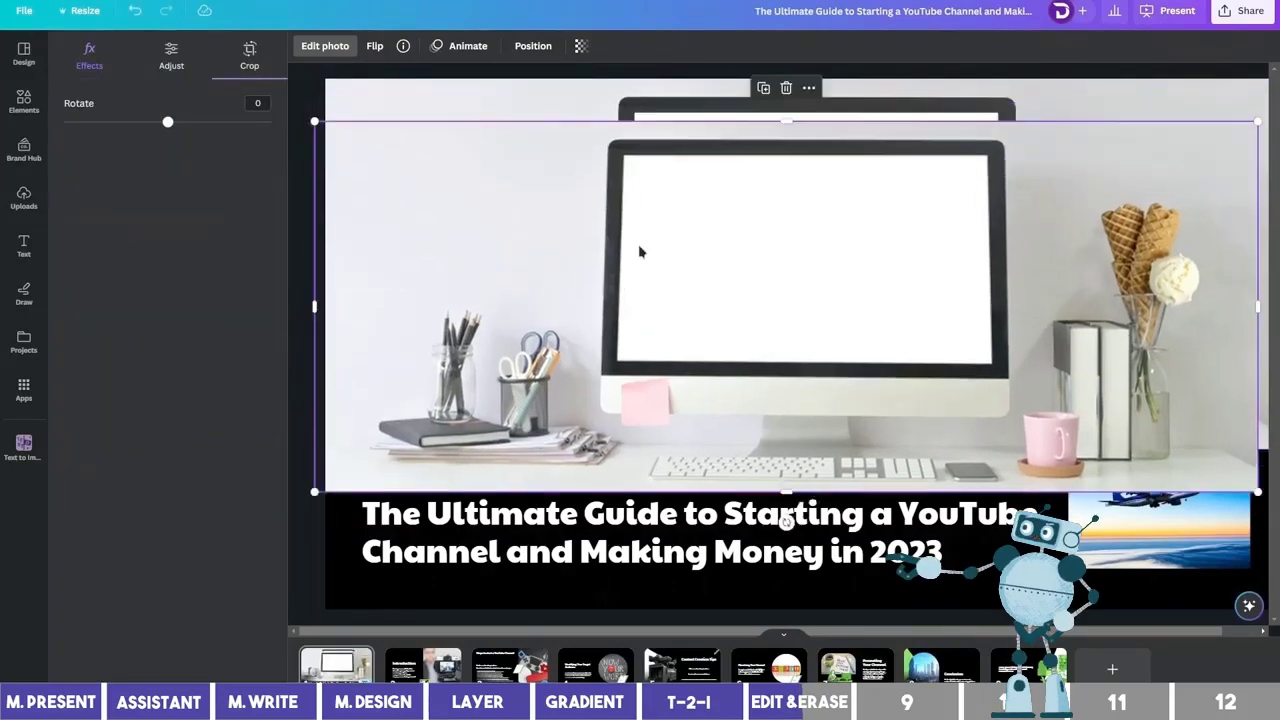
pyautogui.click(325, 46)
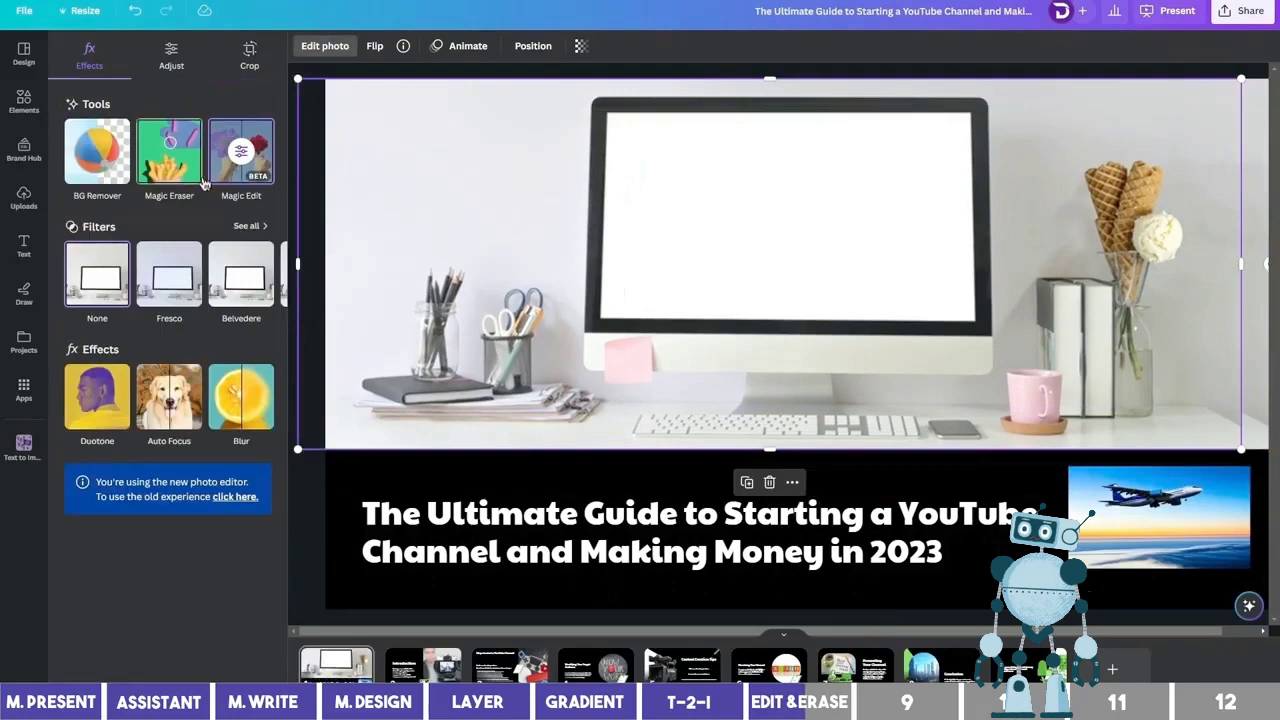
pyautogui.click(166, 160)
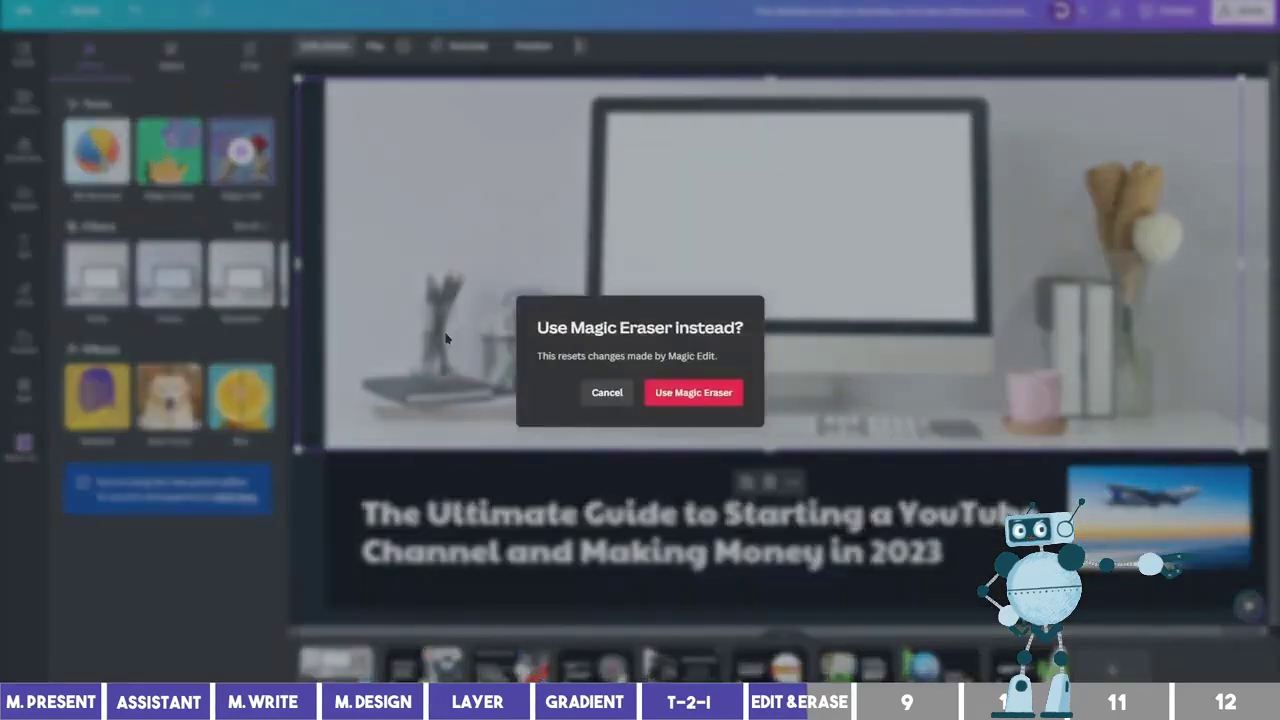
pyautogui.click(652, 393)
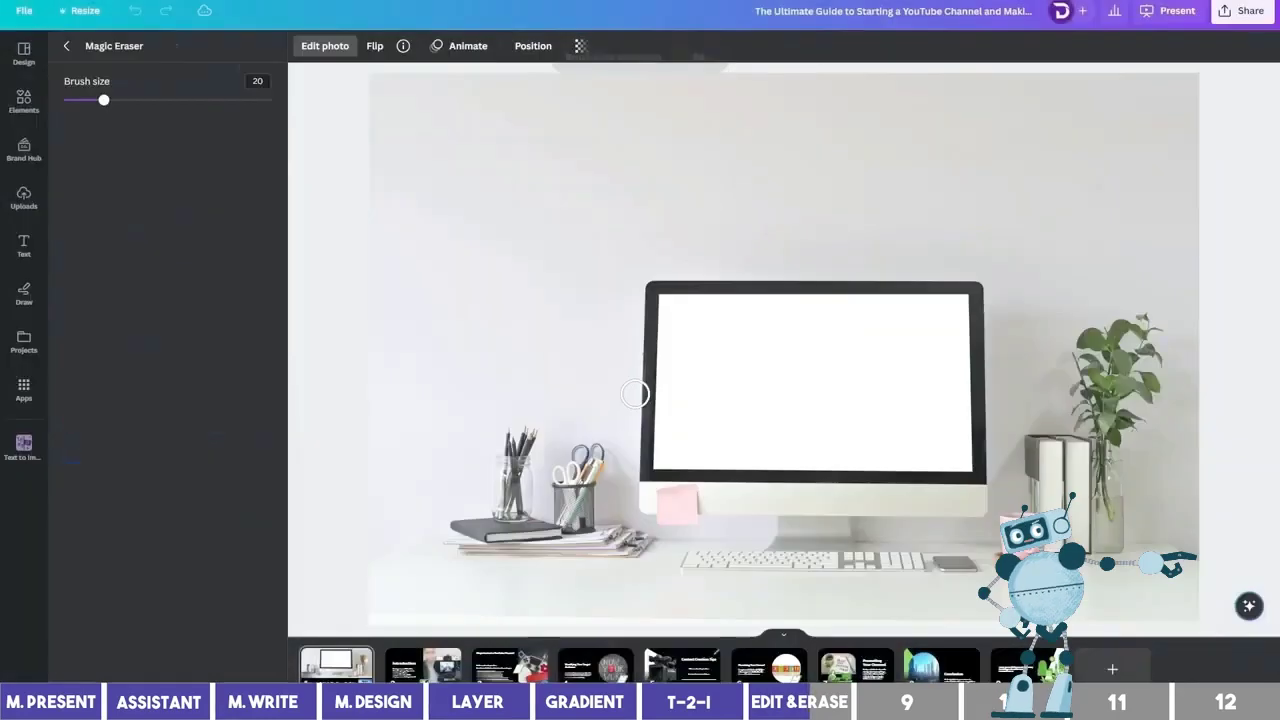
pyautogui.scroll(3, 930, 560)
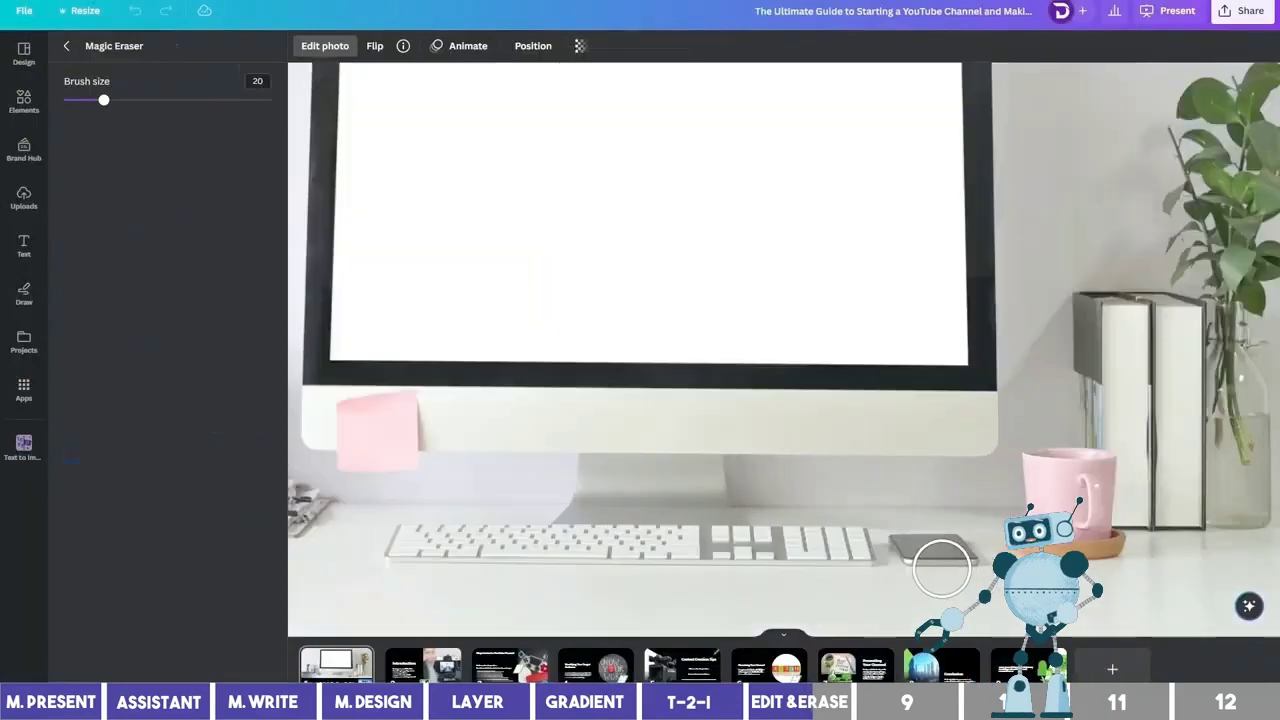
pyautogui.moveTo(931, 557)
pyautogui.mouseDown()
pyautogui.moveTo(950, 552)
pyautogui.moveTo(900, 548)
pyautogui.mouseUp()
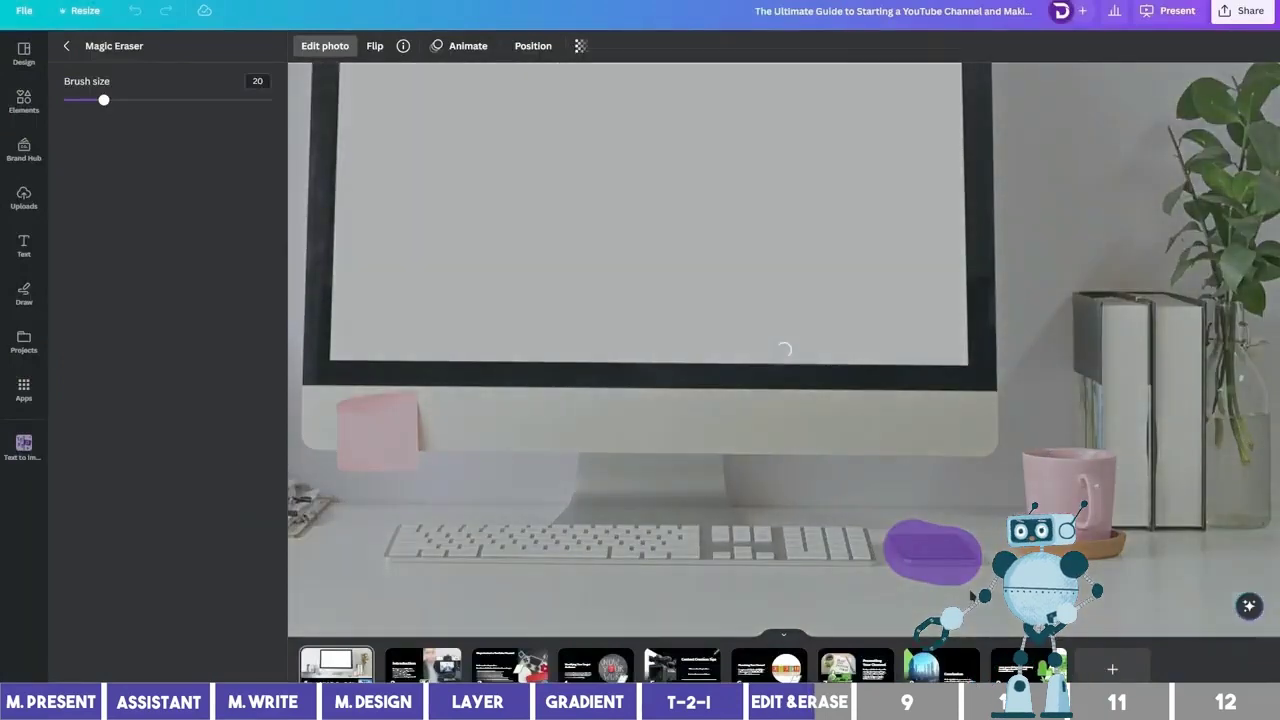
pyautogui.scroll(-3, 970, 590)
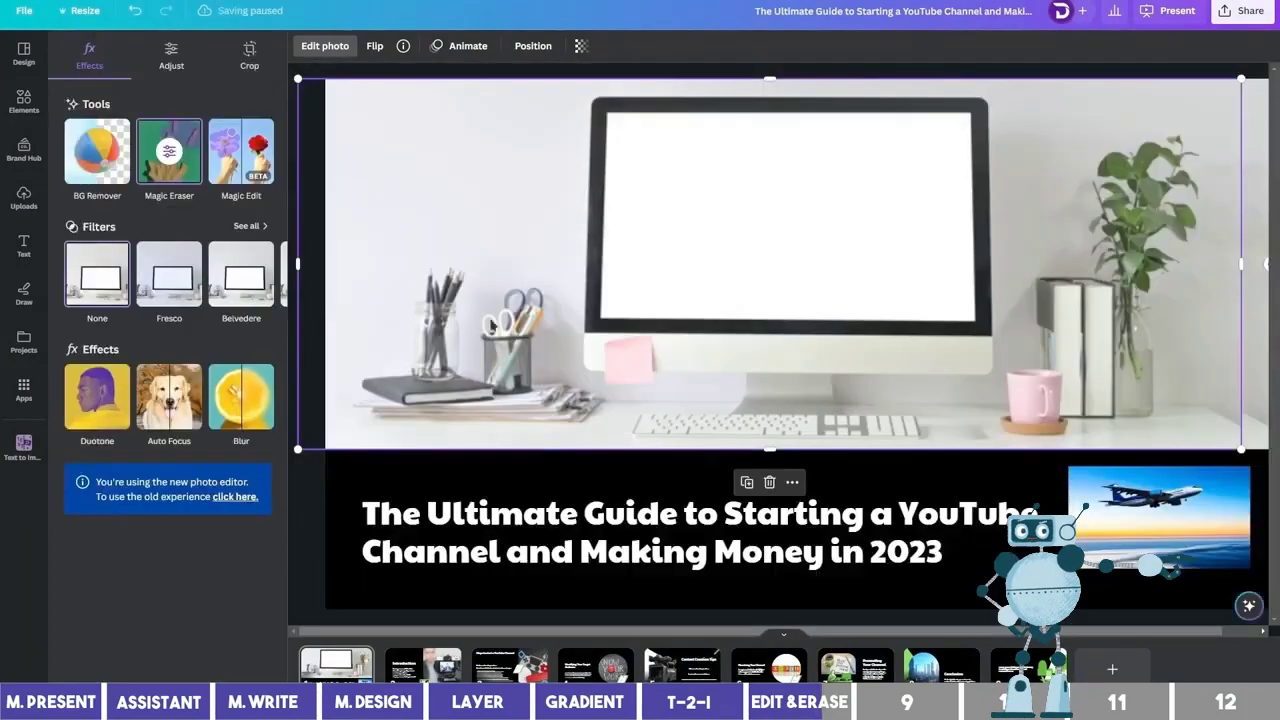
# Step: Switch the desk photo back to Magic Edit, resetting the Magic Eraser changes
pyautogui.moveTo(612, 327)
pyautogui.mouseDown()
pyautogui.moveTo(607, 359)
pyautogui.moveTo(603, 310)
pyautogui.mouseUp()
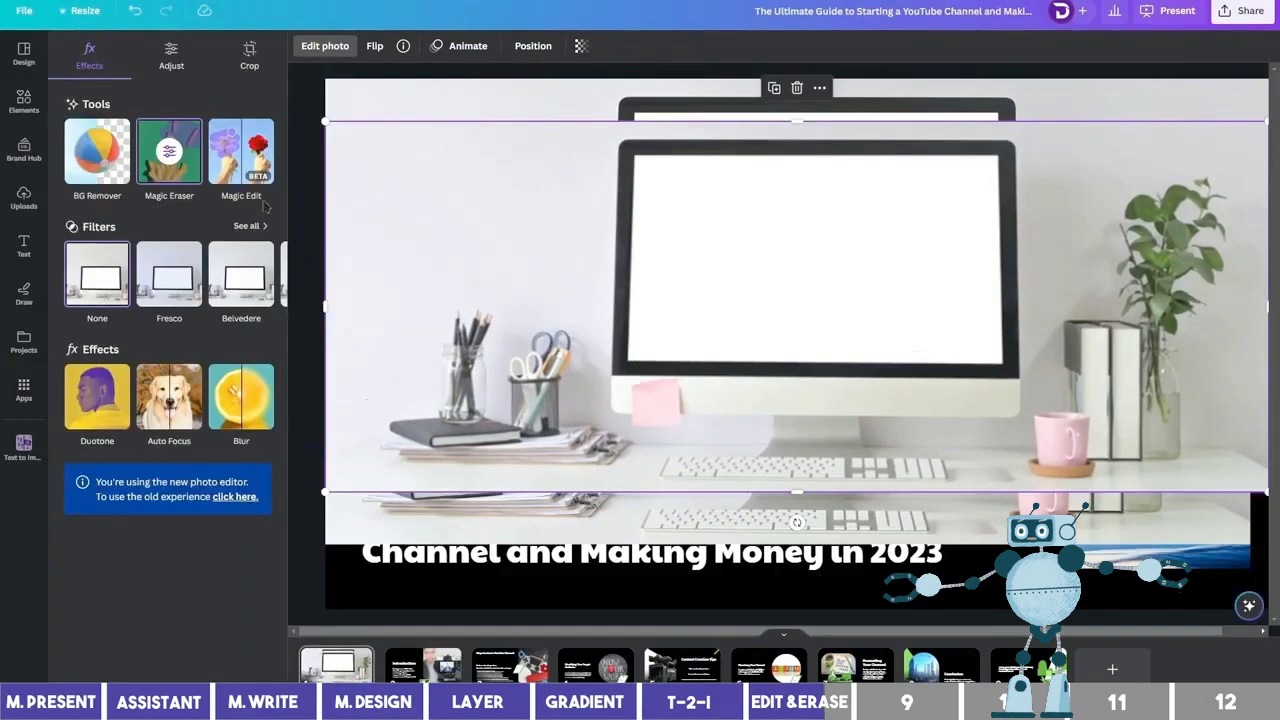
pyautogui.click(237, 170)
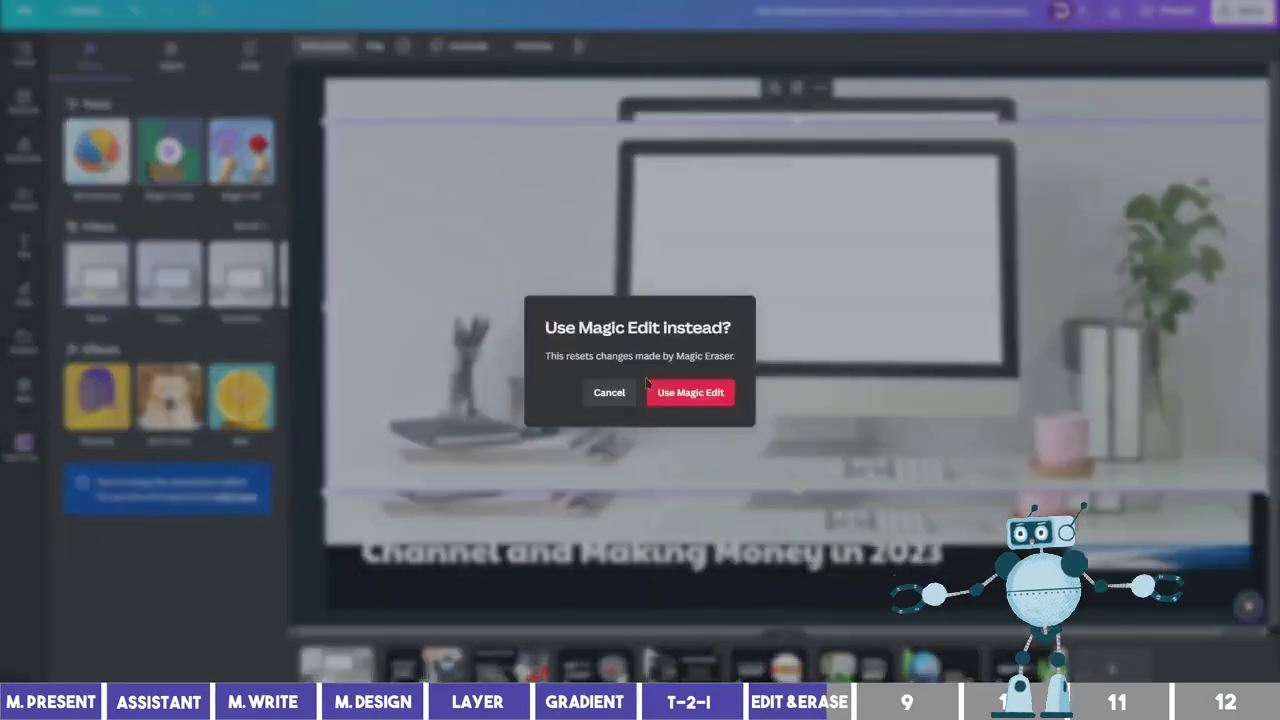
pyautogui.click(692, 396)
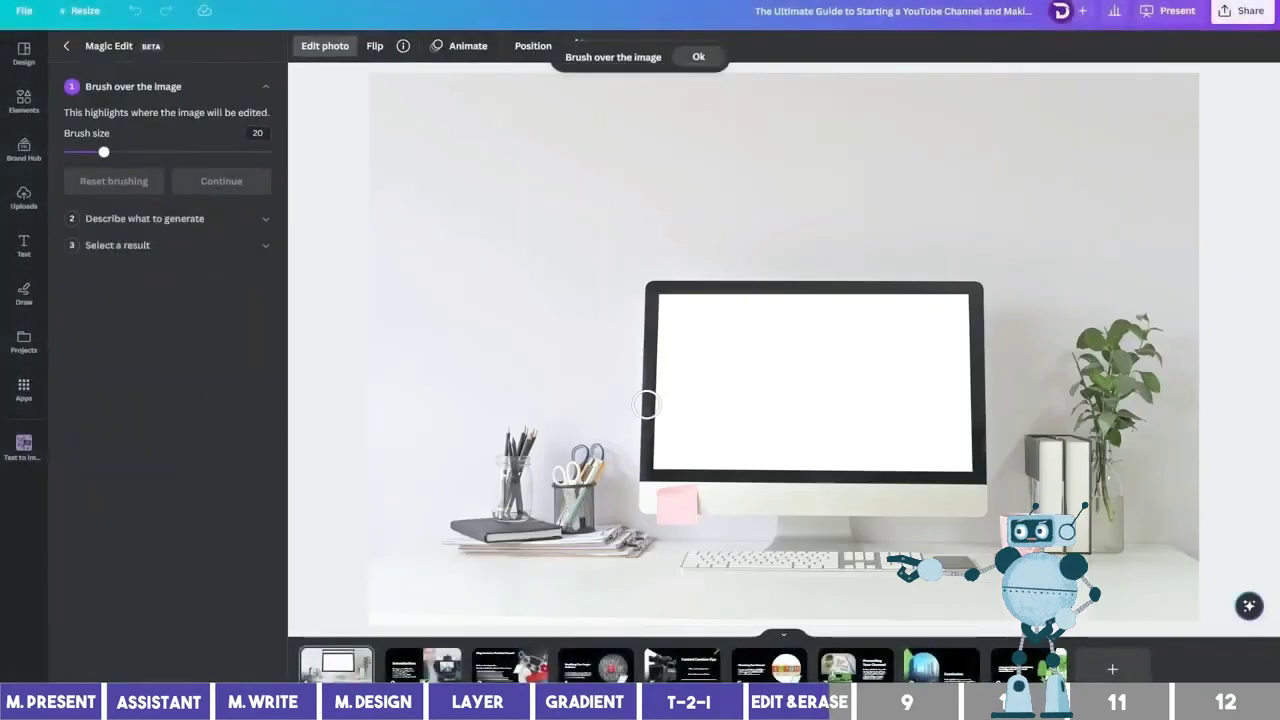
# Step: Brush over the monitor's white screen and generate "Burj Khalifa, Dubai" in it
pyautogui.moveTo(760, 445)
pyautogui.mouseDown()
pyautogui.moveTo(721, 303)
pyautogui.moveTo(962, 302)
pyautogui.moveTo(965, 455)
pyautogui.moveTo(769, 463)
pyautogui.moveTo(688, 367)
pyautogui.moveTo(757, 441)
pyautogui.moveTo(822, 442)
pyautogui.moveTo(890, 360)
pyautogui.mouseUp()
pyautogui.click(218, 181)
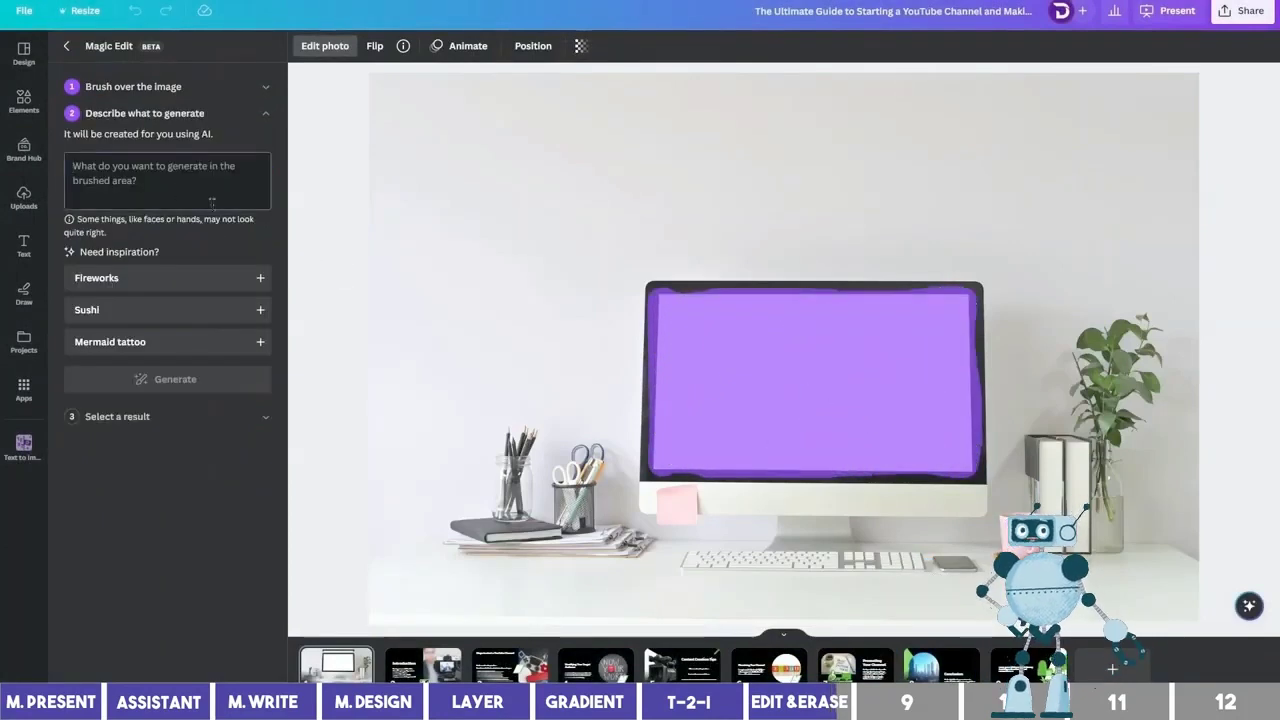
pyautogui.write('Burj Khalifa, Dubai')
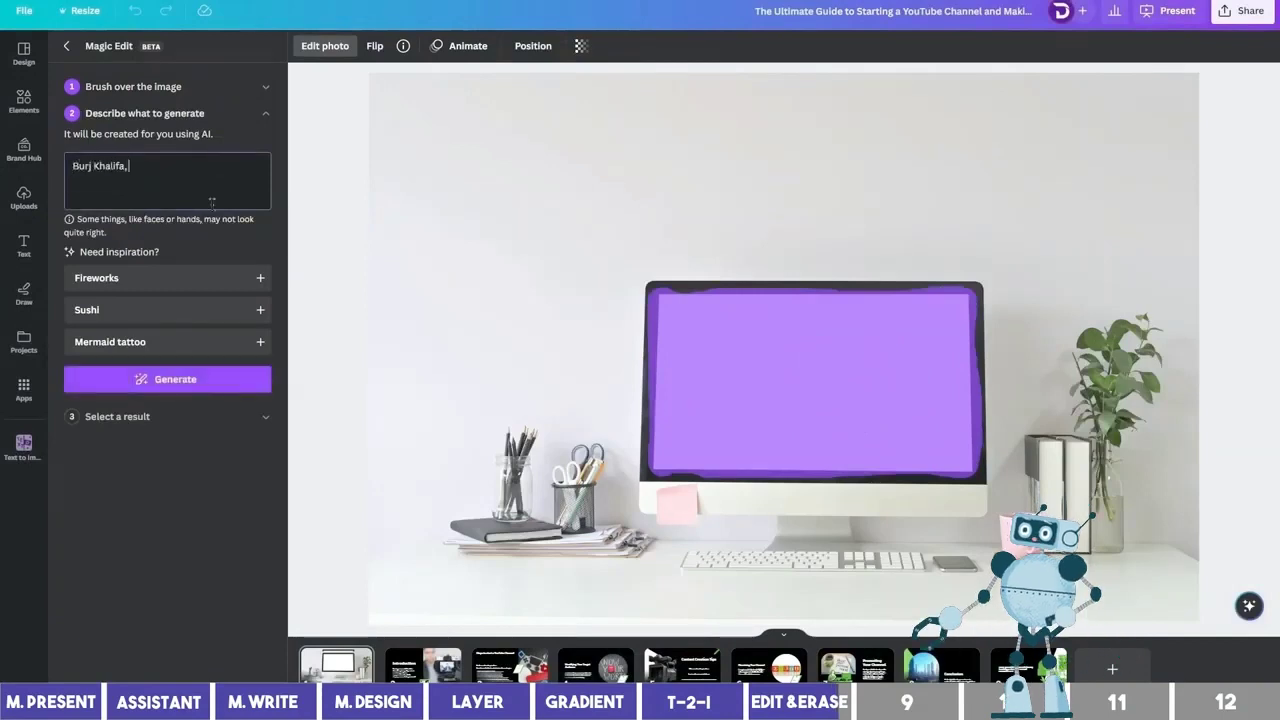
pyautogui.click(213, 385)
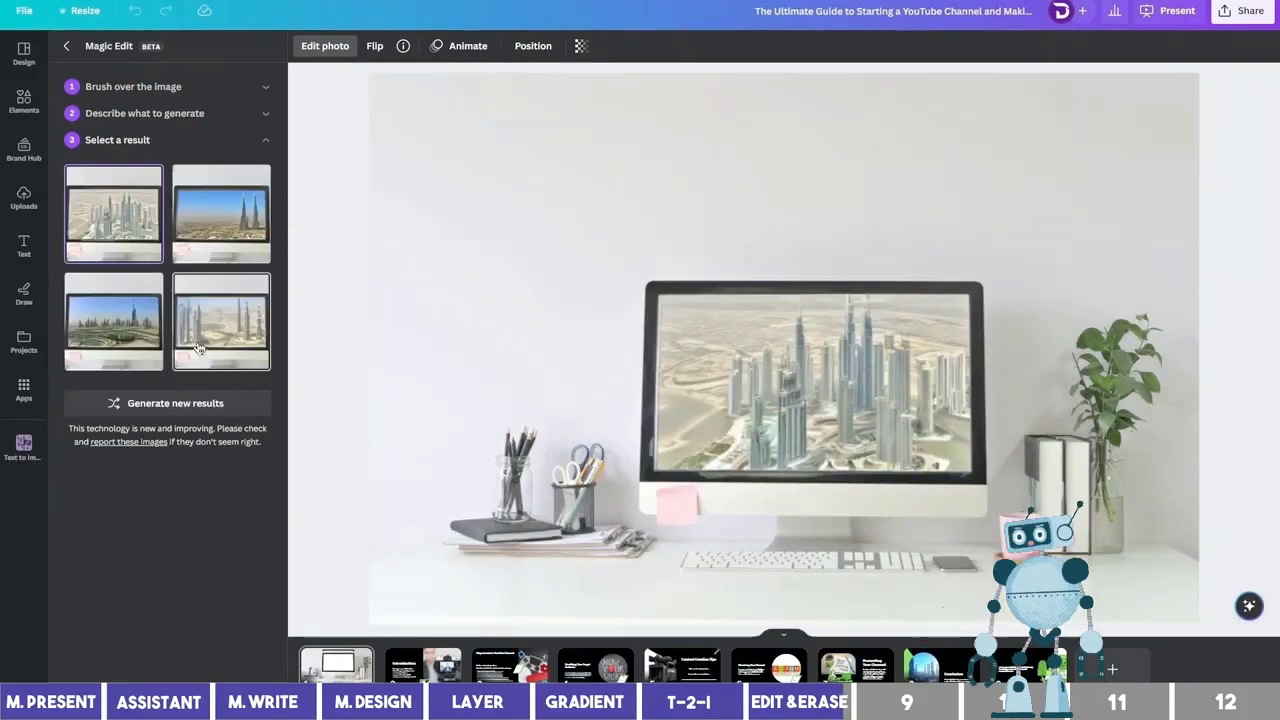
# Step: Try out the generated Dubai images and choose the one with two tall towers against a blue sky
pyautogui.click(205, 236)
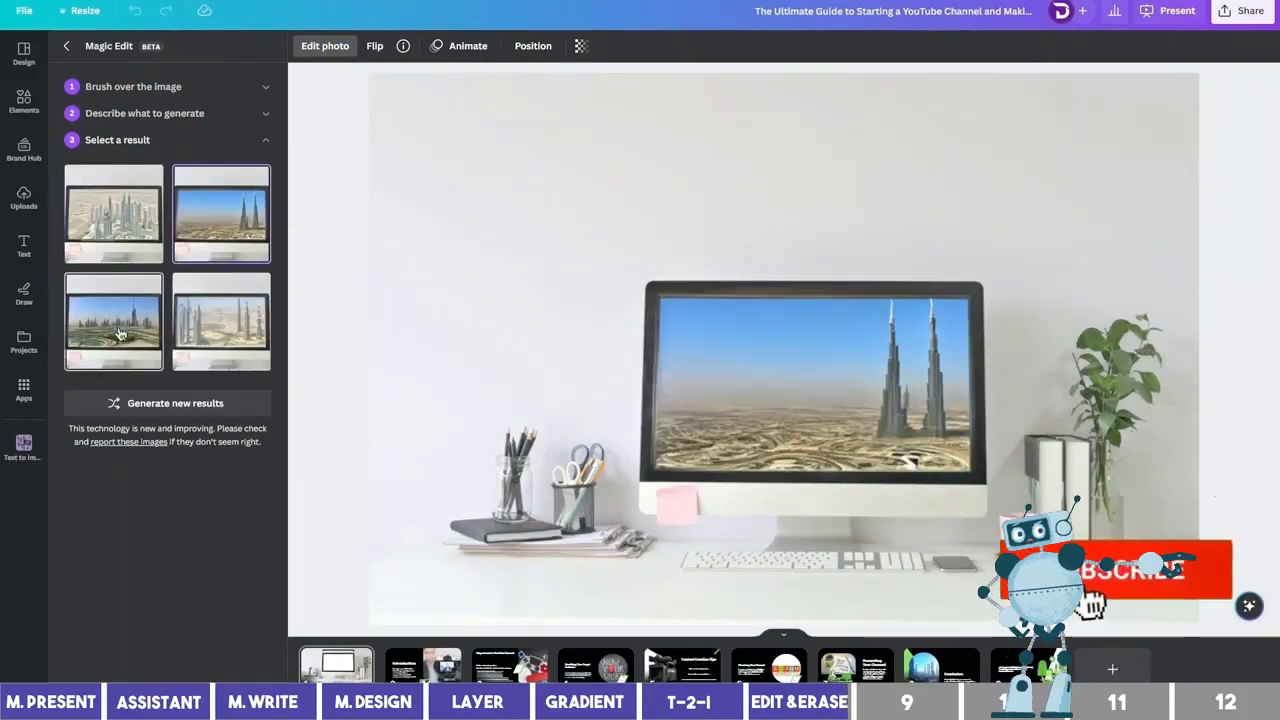
pyautogui.click(120, 330)
pyautogui.click(113, 215)
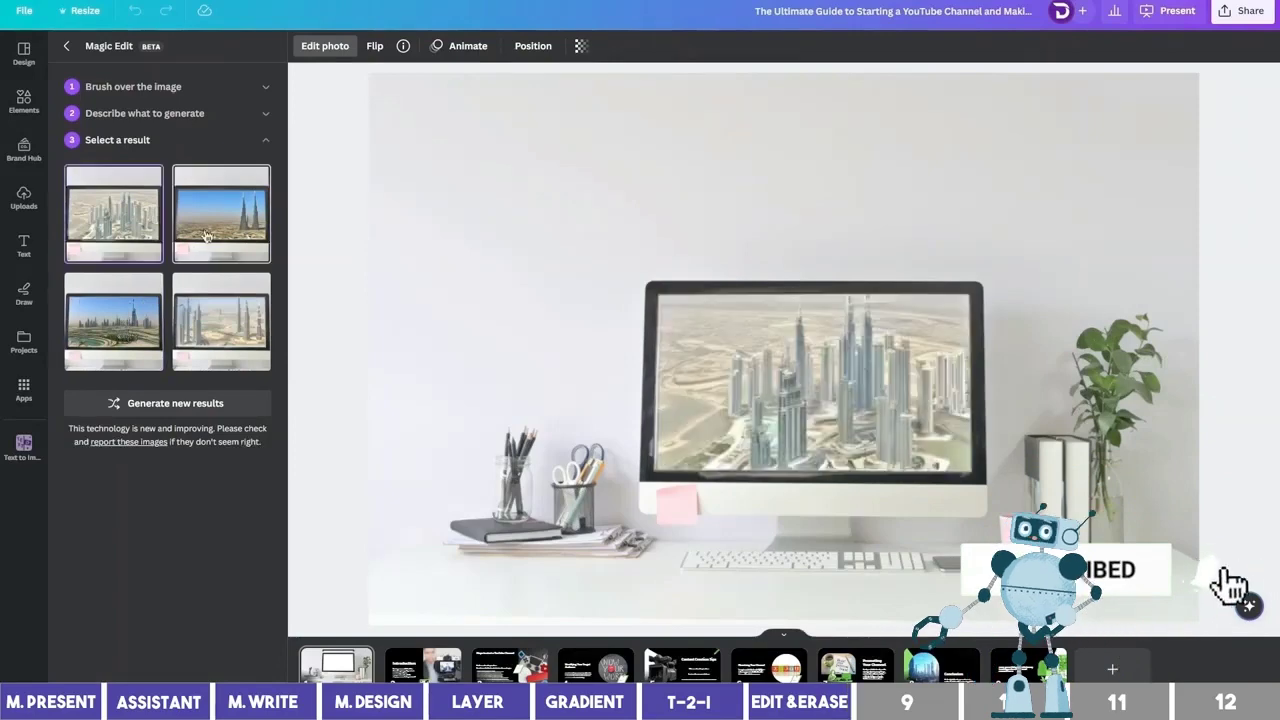
pyautogui.click(205, 236)
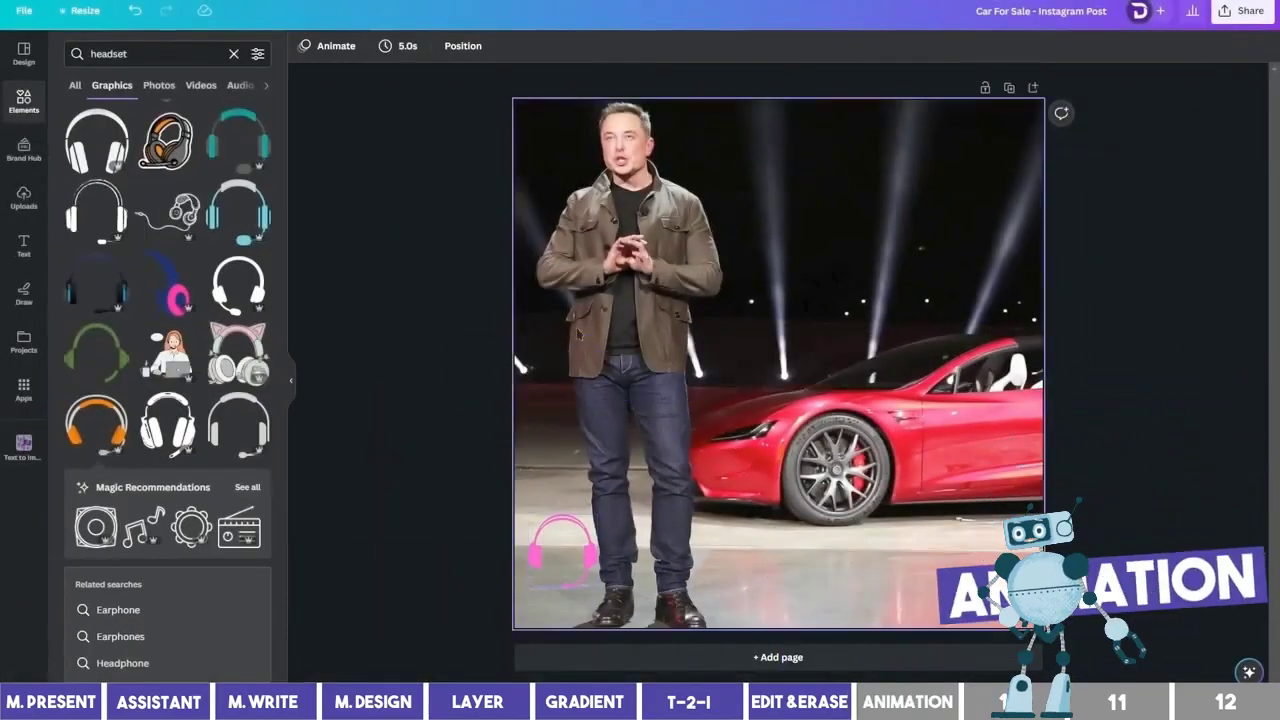
# Step: Create a custom animation that moves the pink headset along a looping path past the red car to the man's head
pyautogui.click(570, 562)
pyautogui.click(501, 48)
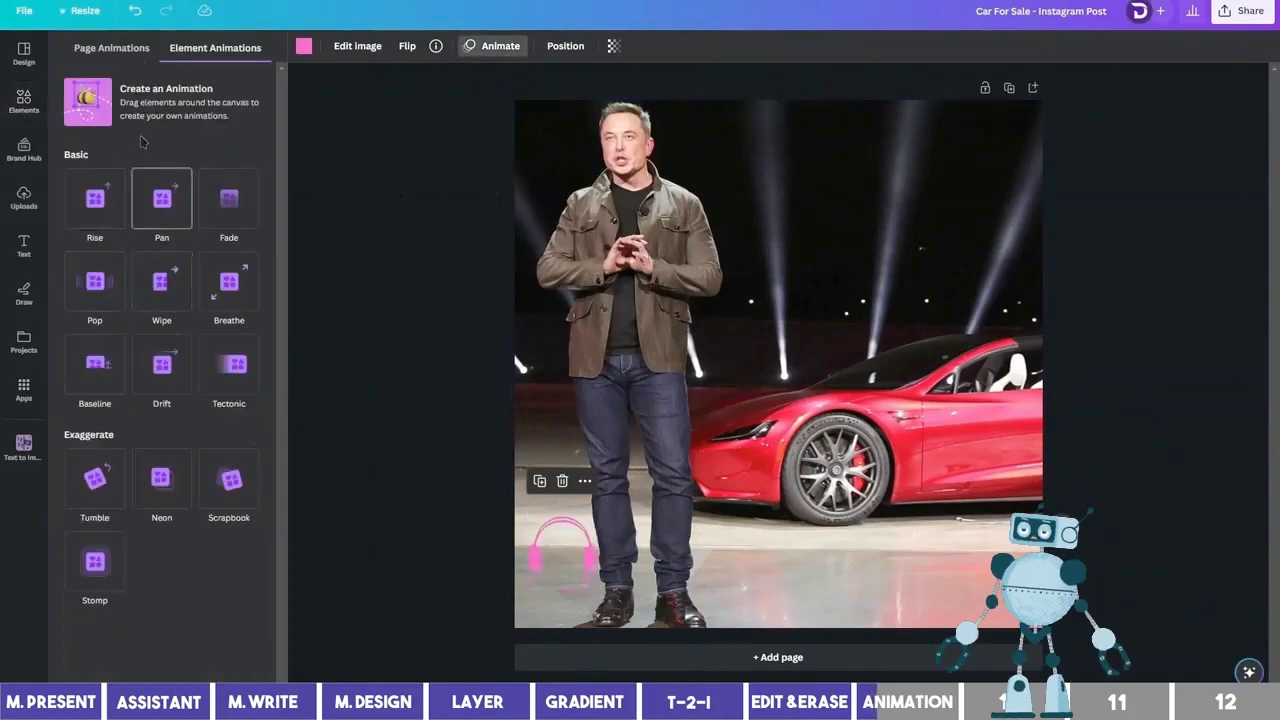
pyautogui.click(167, 96)
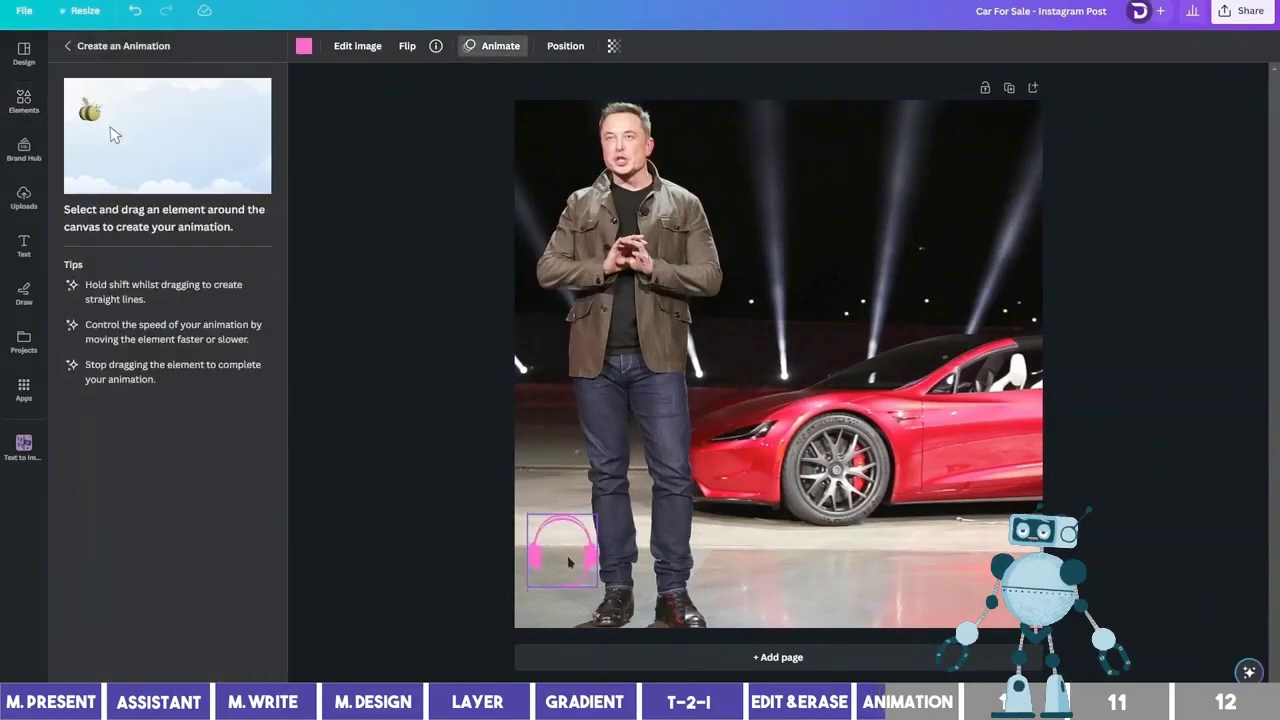
pyautogui.moveTo(568, 563)
pyautogui.mouseDown()
pyautogui.moveTo(822, 568)
pyautogui.moveTo(917, 537)
pyautogui.moveTo(925, 419)
pyautogui.moveTo(814, 381)
pyautogui.moveTo(734, 452)
pyautogui.moveTo(912, 452)
pyautogui.moveTo(900, 316)
pyautogui.moveTo(841, 256)
pyautogui.moveTo(755, 263)
pyautogui.moveTo(869, 273)
pyautogui.moveTo(802, 167)
pyautogui.moveTo(630, 145)
pyautogui.mouseUp()
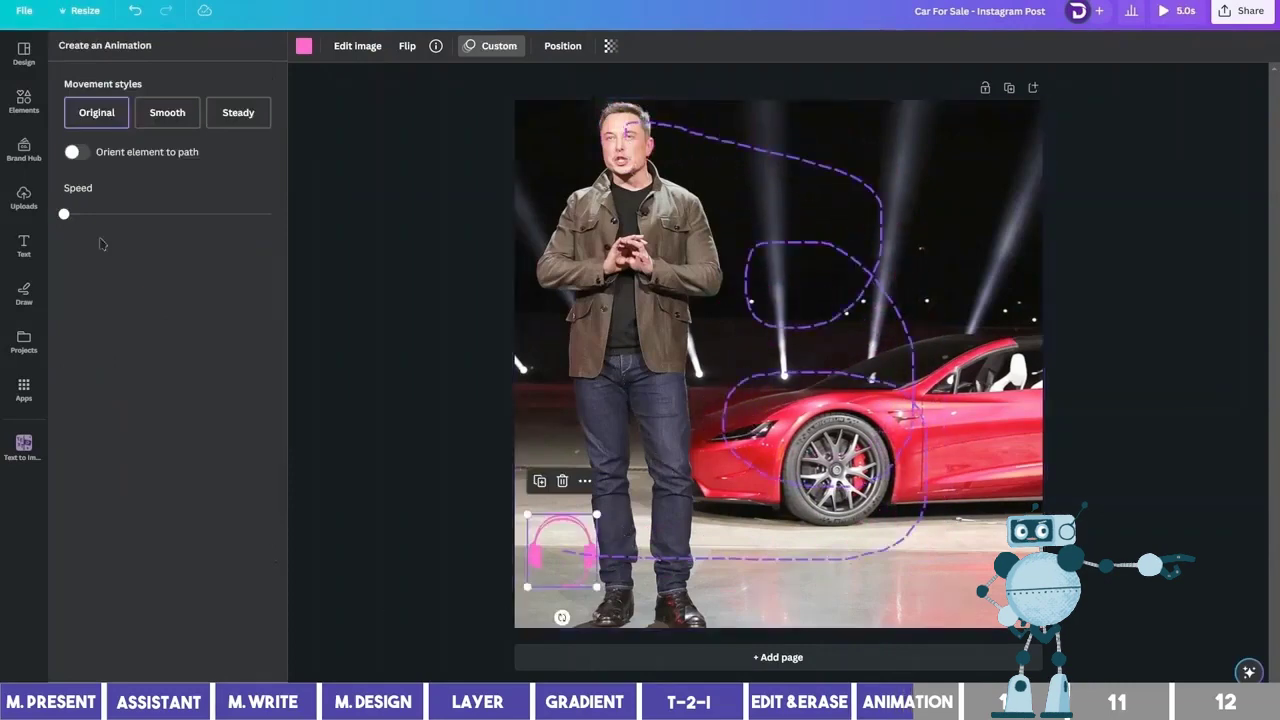
# Step: Set the headset animation's movement style to Smooth at the lowest speed and play the design
pyautogui.click(166, 113)
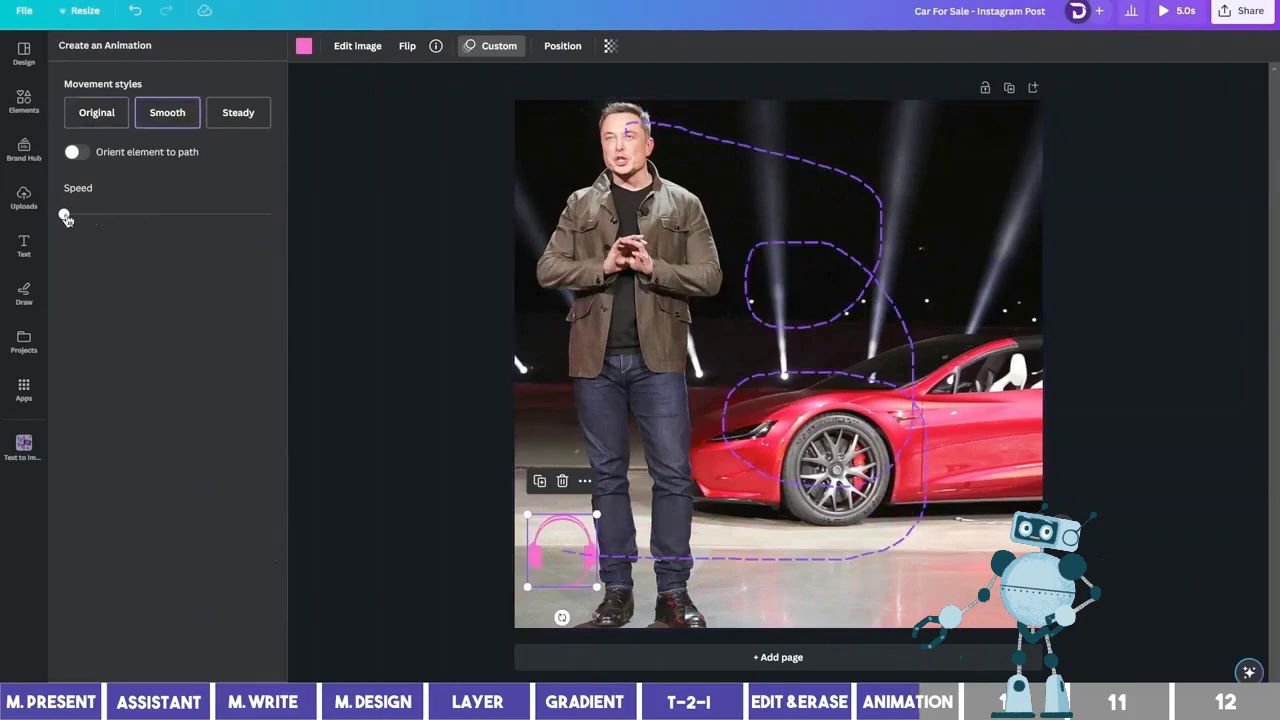
pyautogui.moveTo(66, 216)
pyautogui.mouseDown()
pyautogui.moveTo(95, 217)
pyautogui.moveTo(64, 216)
pyautogui.mouseUp()
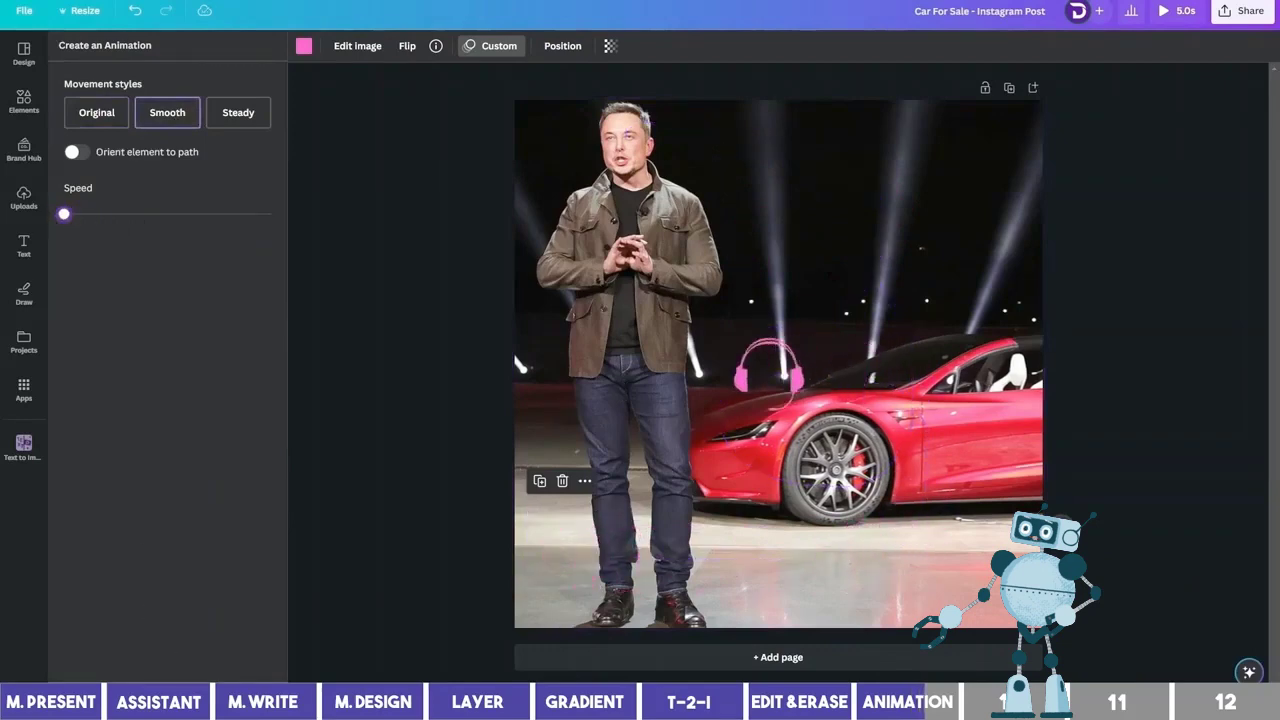
pyautogui.click(1077, 146)
pyautogui.click(1180, 12)
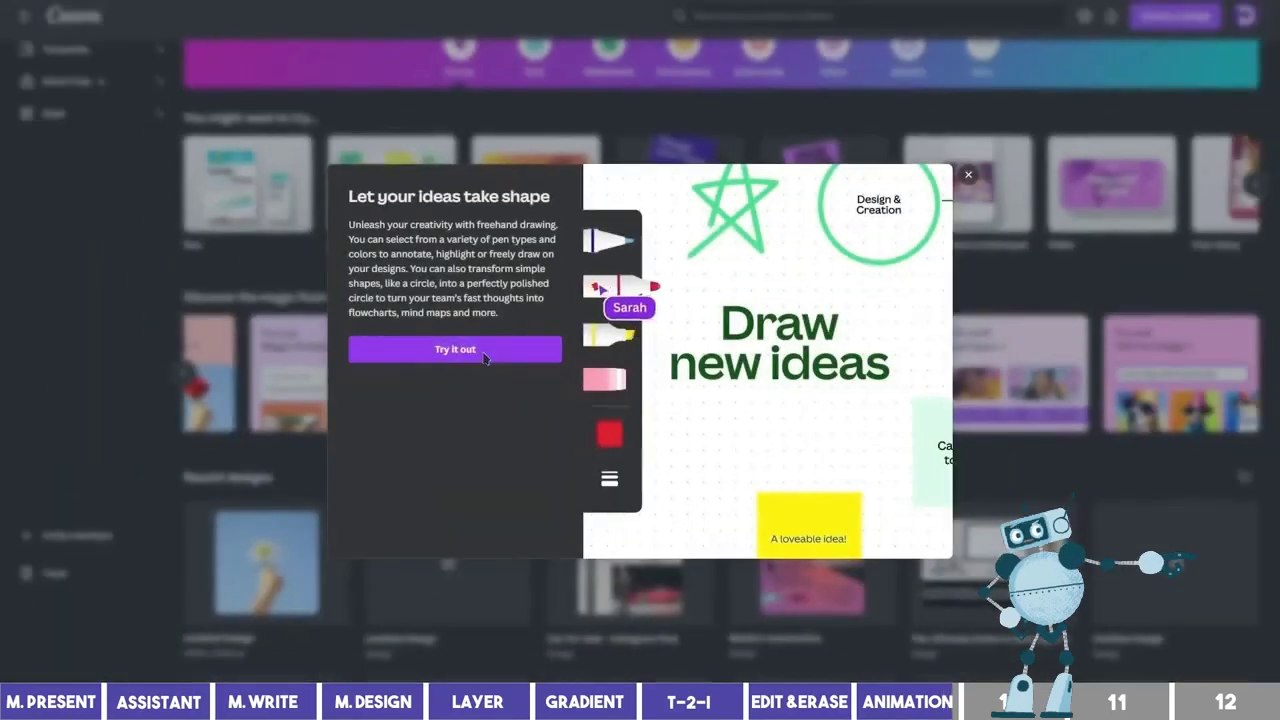
# Step: Start the Draw whiteboard and sketch a circle, a square, an hourglass and a five-pointed star with the red marker
pyautogui.click(484, 352)
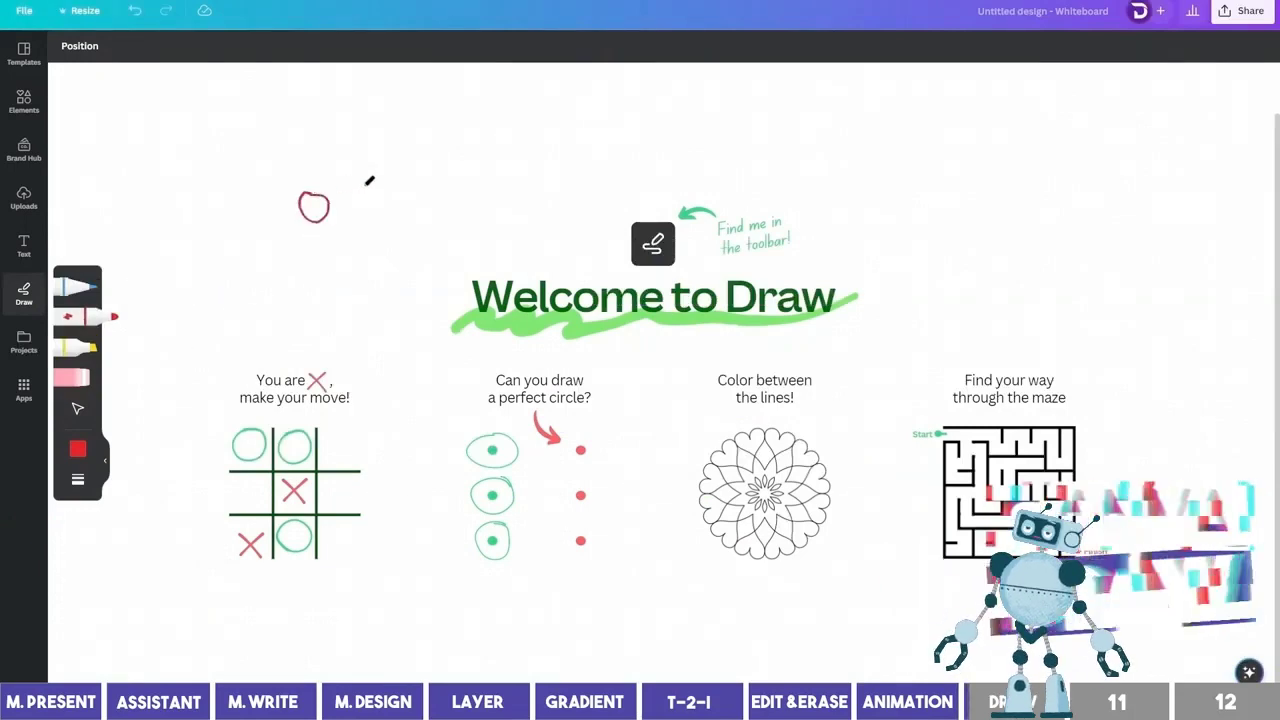
pyautogui.moveTo(362, 187)
pyautogui.mouseDown()
pyautogui.moveTo(399, 221)
pyautogui.moveTo(361, 190)
pyautogui.mouseUp()
pyautogui.click(494, 163)
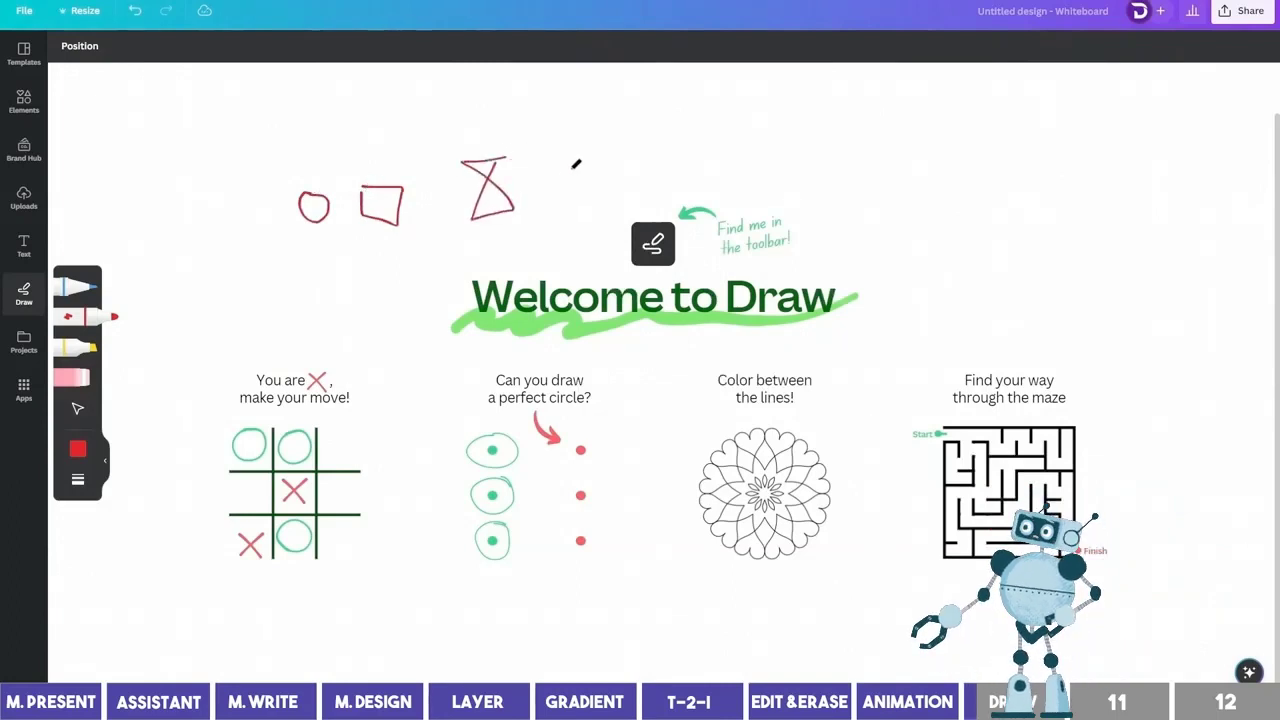
pyautogui.moveTo(570, 190); pyautogui.dragTo(614, 117)
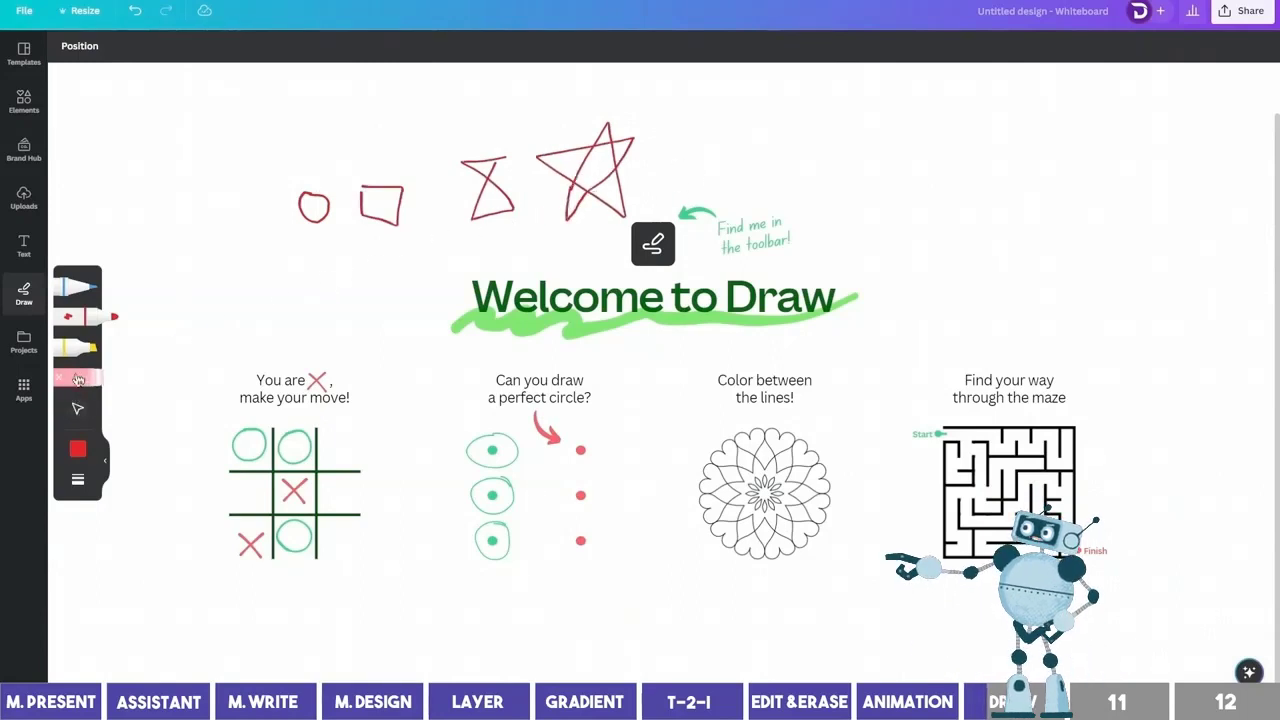
# Step: Set the red marker's weight to 36 and scribble a thick loop beside the green dotted circles
pyautogui.click(78, 479)
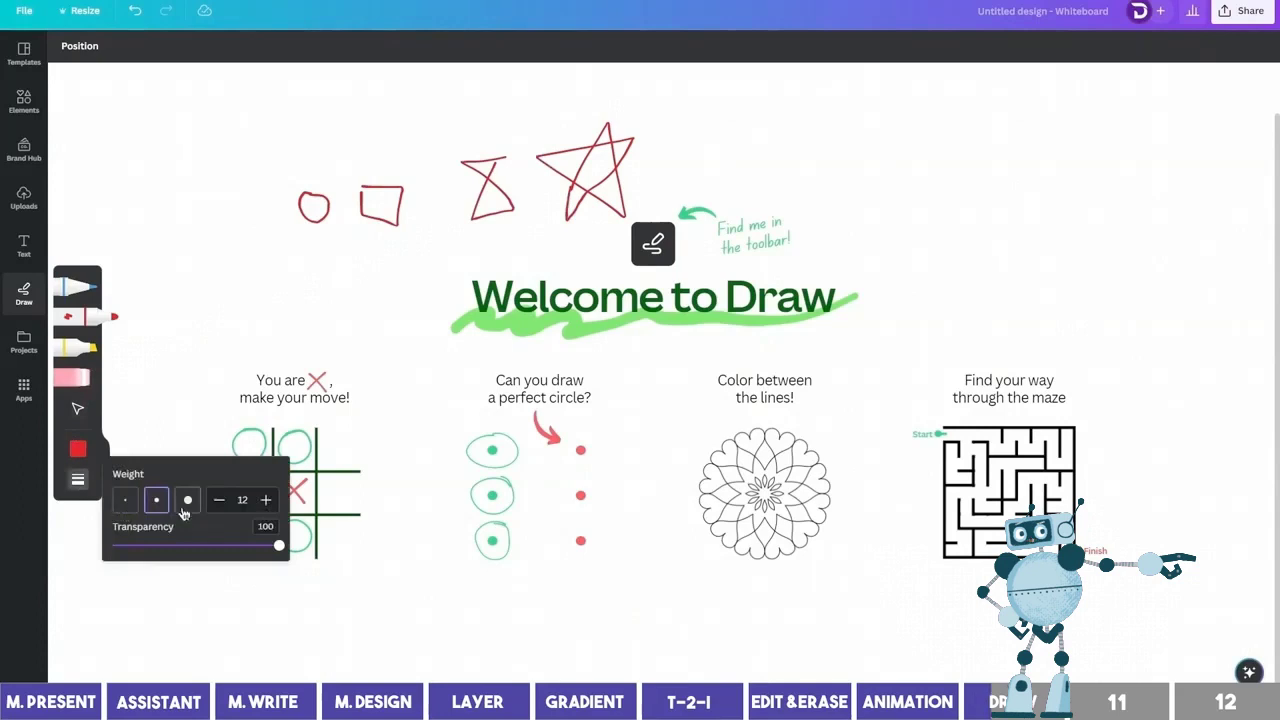
pyautogui.moveTo(405, 455)
pyautogui.mouseDown()
pyautogui.moveTo(490, 384)
pyautogui.moveTo(450, 440)
pyautogui.mouseUp()
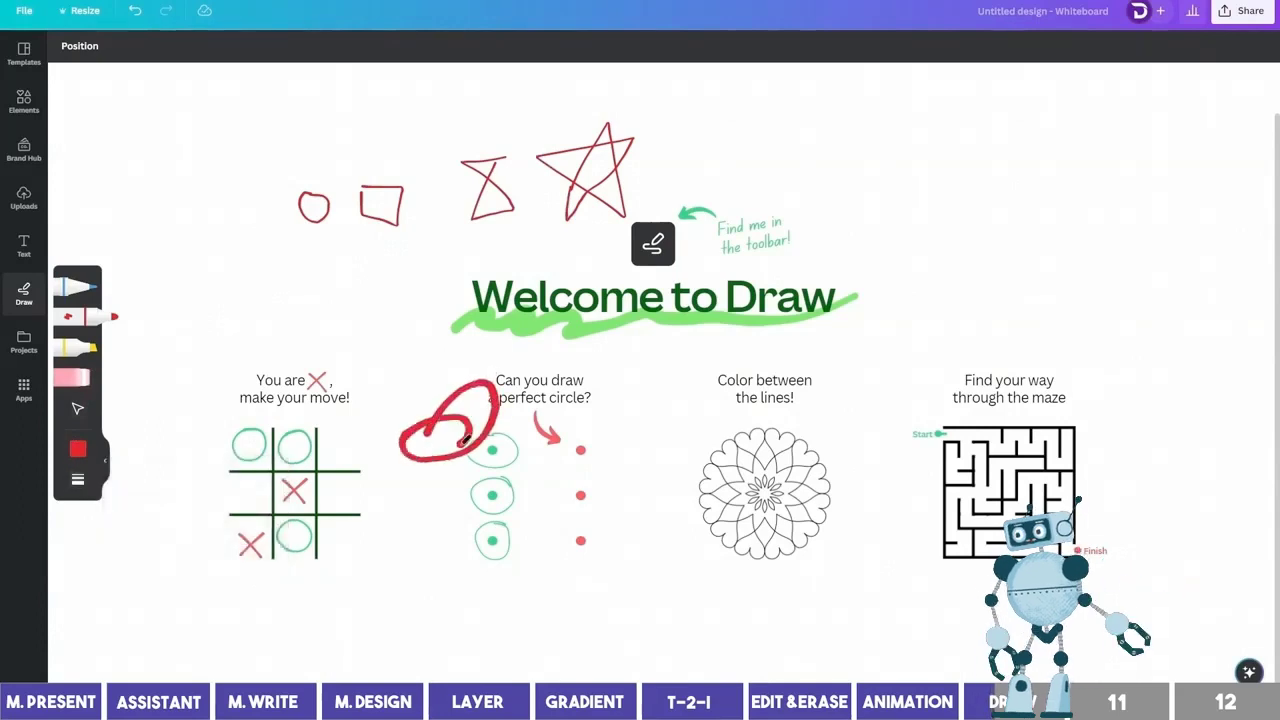
pyautogui.click(78, 449)
pyautogui.click(78, 481)
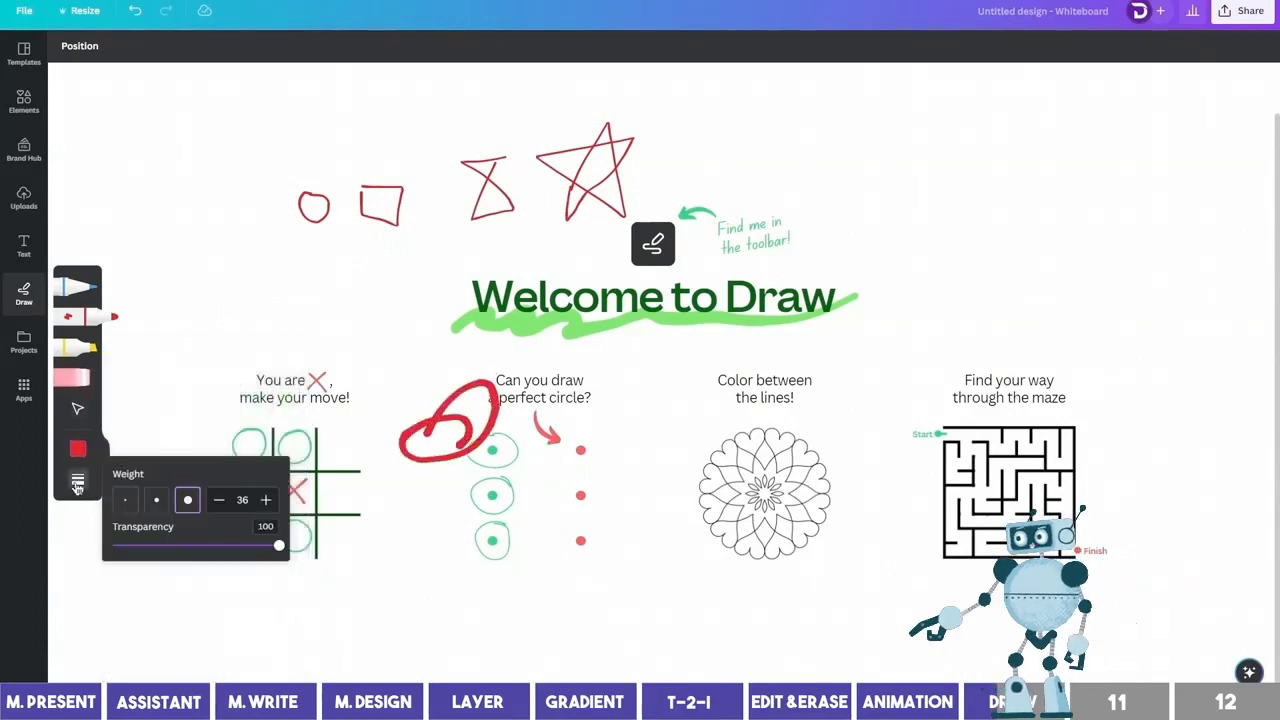
# Step: Move the red circle away from the square and enlarge it, and draw a thin curved pen line below it
pyautogui.click(79, 411)
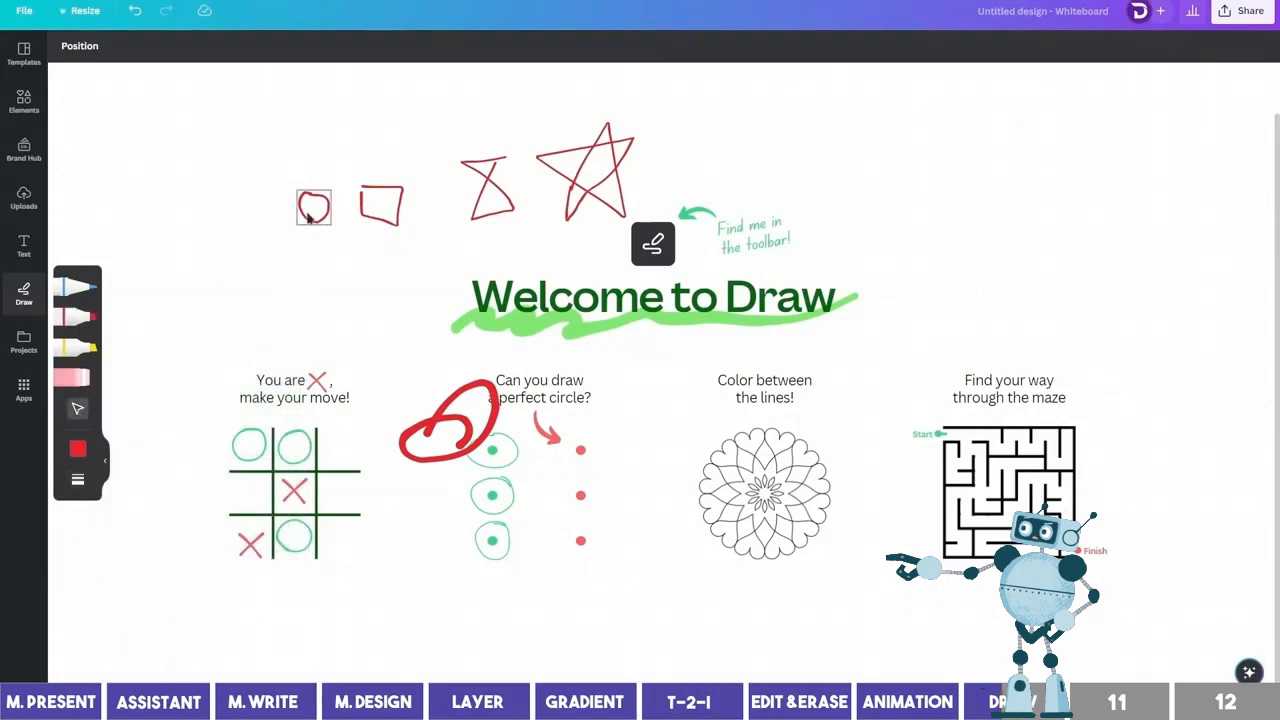
pyautogui.moveTo(308, 217); pyautogui.dragTo(229, 238)
pyautogui.click(86, 287)
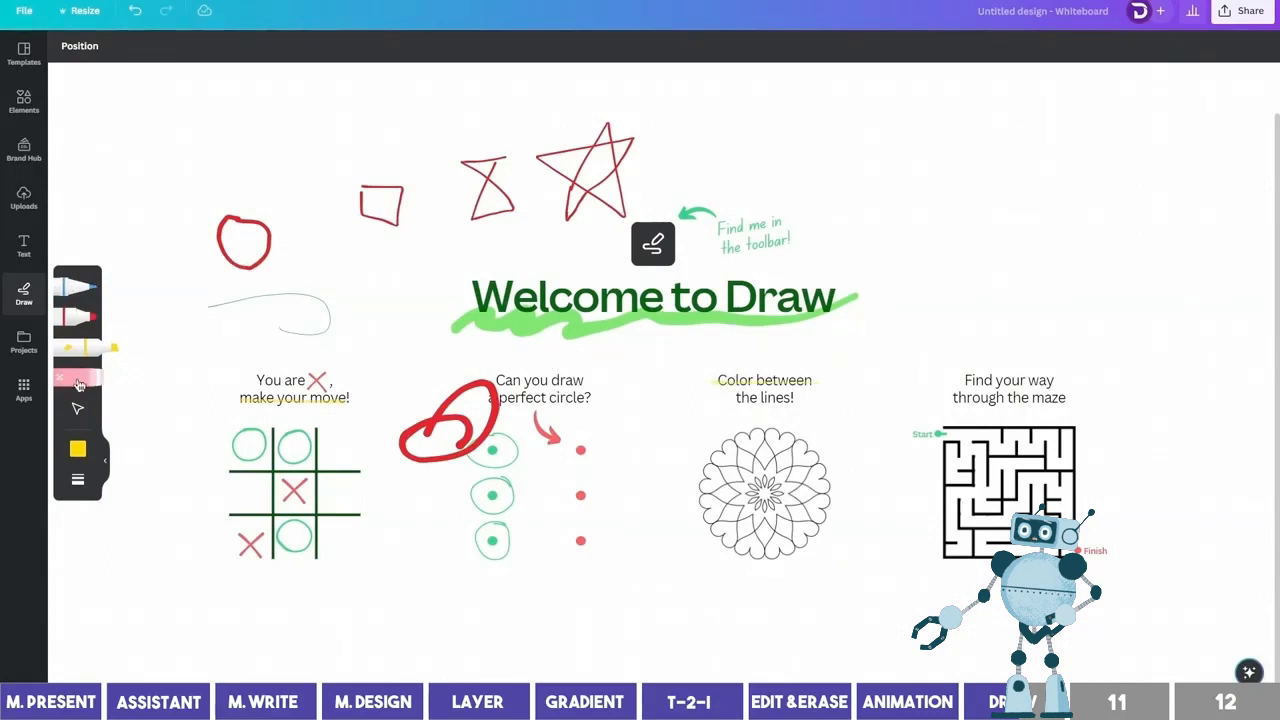
# Step: Erase the thick red loop and the hourglass from the whiteboard
pyautogui.click(466, 386)
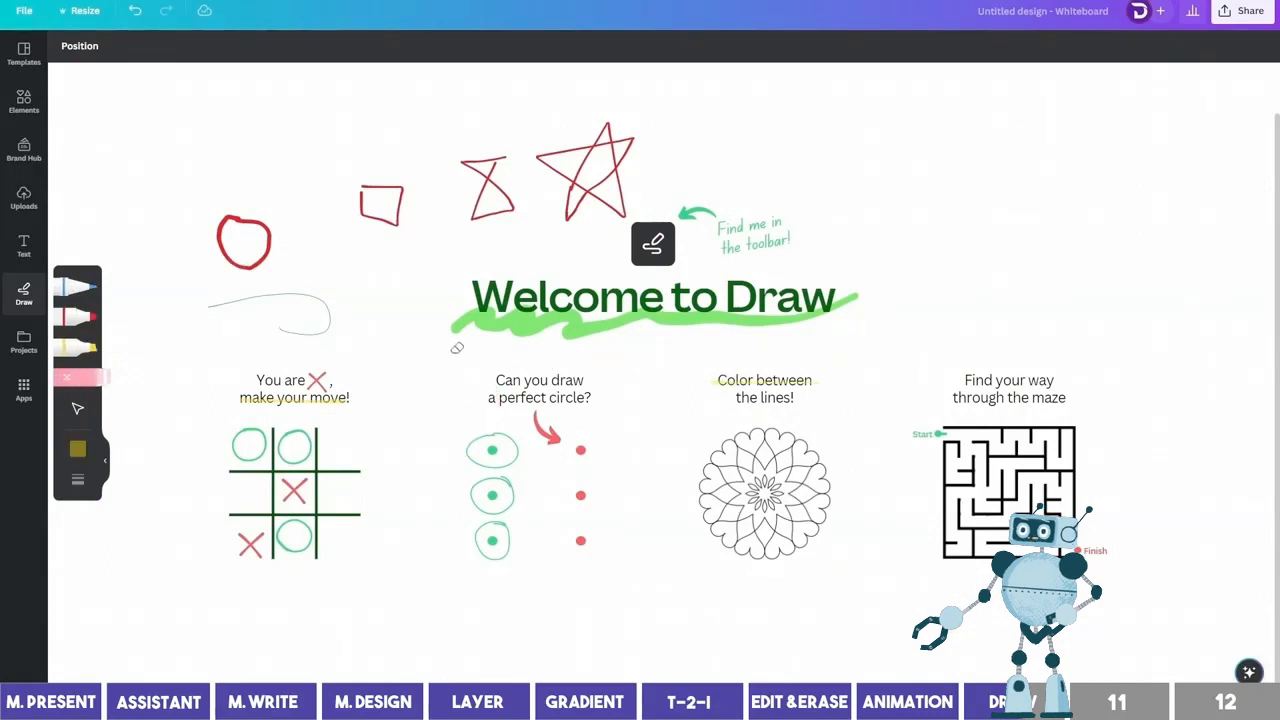
pyautogui.moveTo(495, 178); pyautogui.dragTo(474, 214)
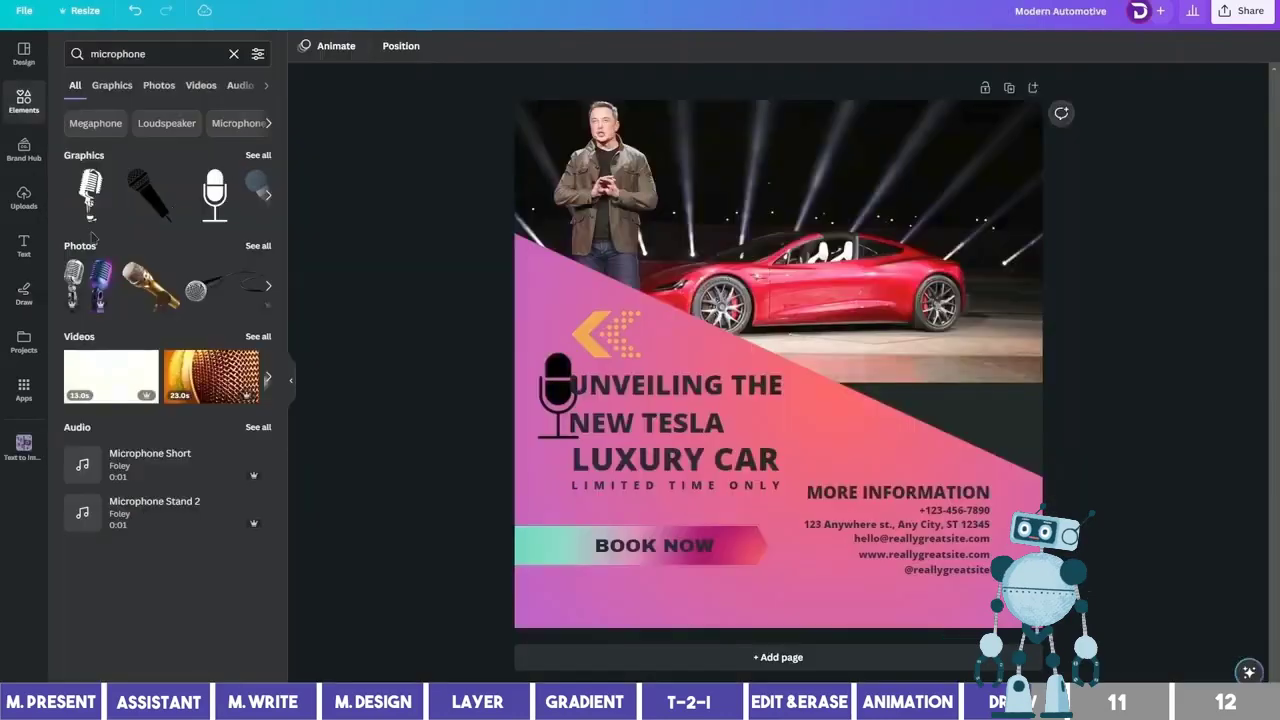
# Step: Draw white marker lines and a five-pointed star around the arrow logo in the Modern Automotive design
pyautogui.click(20, 305)
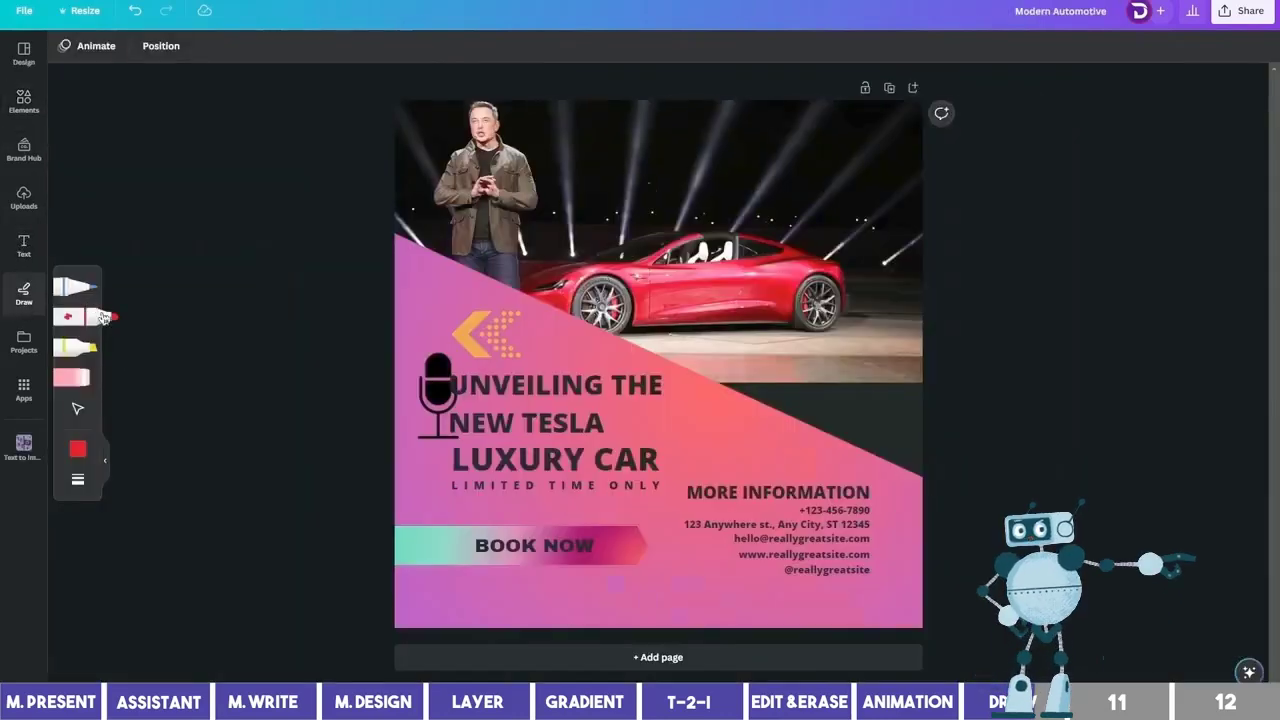
pyautogui.click(77, 448)
pyautogui.click(186, 434)
pyautogui.moveTo(418, 314); pyautogui.dragTo(476, 299)
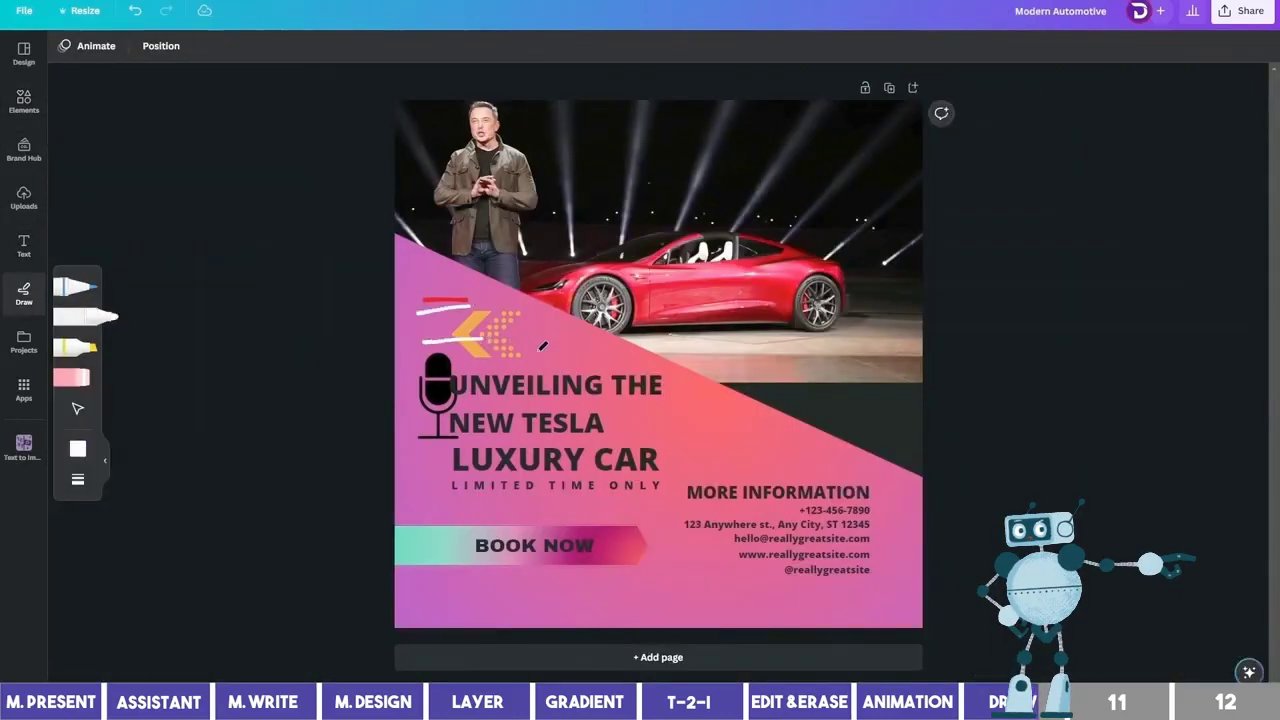
pyautogui.moveTo(542, 345); pyautogui.dragTo(537, 357)
# Step: Scribble white strokes above and below the contact details, and add a stroke with weight 4 below the BOOK NOW banner
pyautogui.moveTo(720, 453)
pyautogui.mouseDown()
pyautogui.moveTo(747, 434)
pyautogui.moveTo(734, 466)
pyautogui.moveTo(770, 462)
pyautogui.mouseUp()
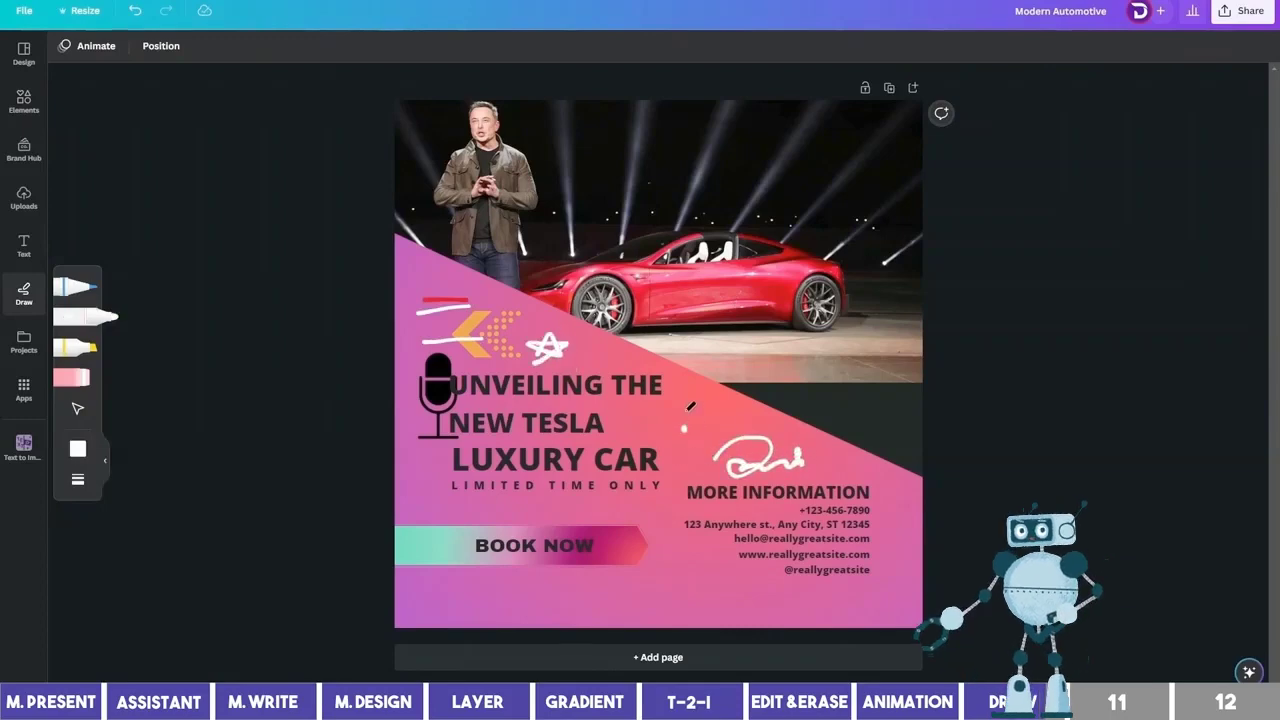
pyautogui.moveTo(779, 592)
pyautogui.mouseDown()
pyautogui.moveTo(765, 600)
pyautogui.moveTo(820, 597)
pyautogui.mouseUp()
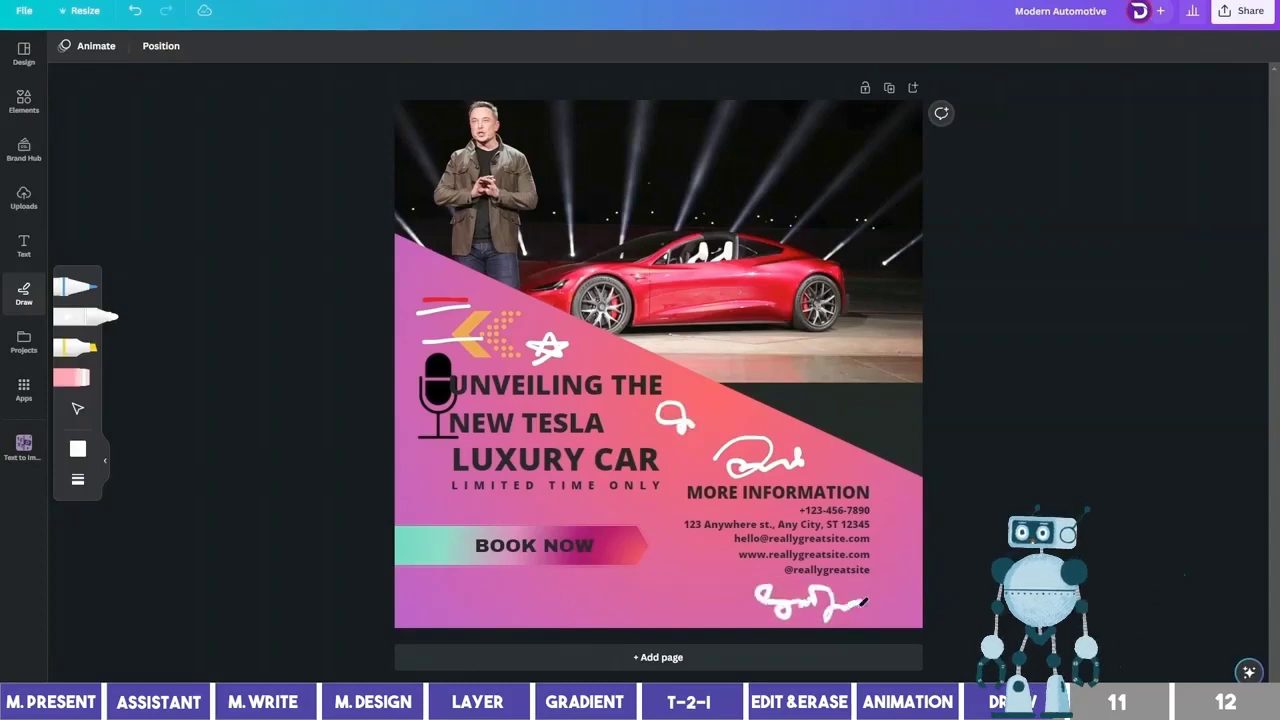
pyautogui.click(85, 490)
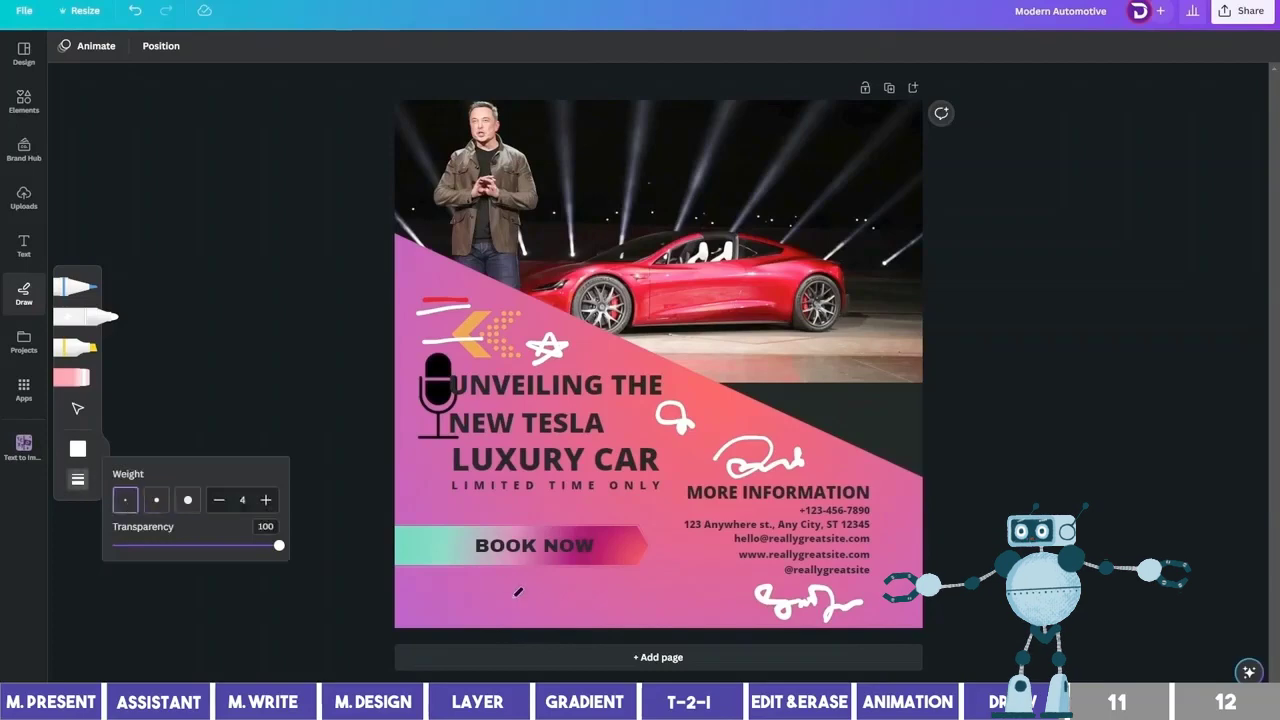
pyautogui.moveTo(510, 600); pyautogui.dragTo(540, 596)
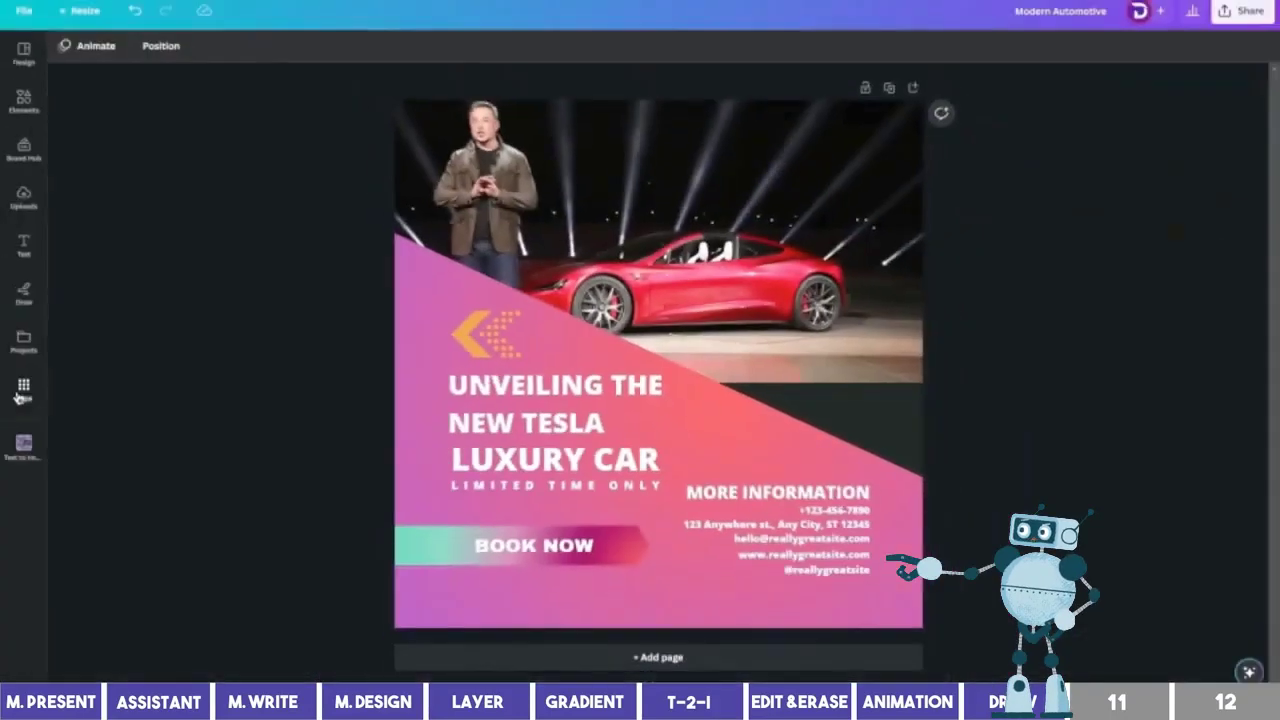
# Step: Search the Canva apps for "translate" and open the Translate app
pyautogui.click(24, 388)
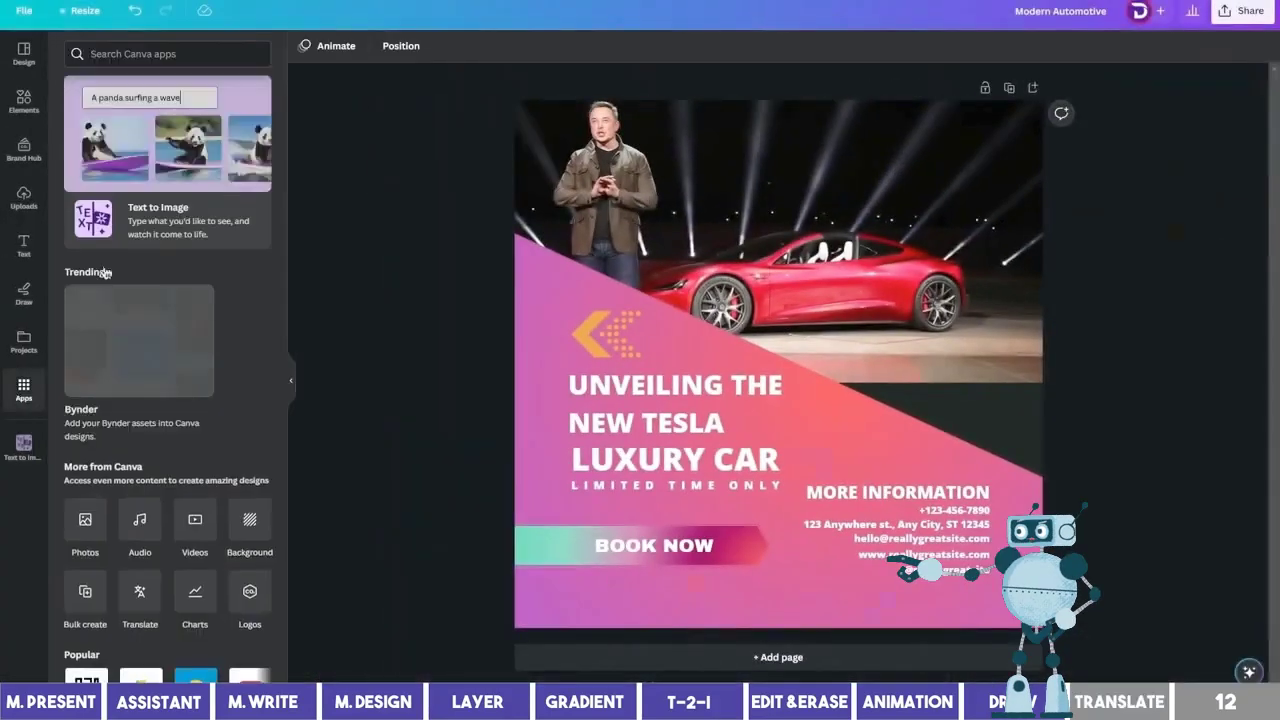
pyautogui.click(181, 53)
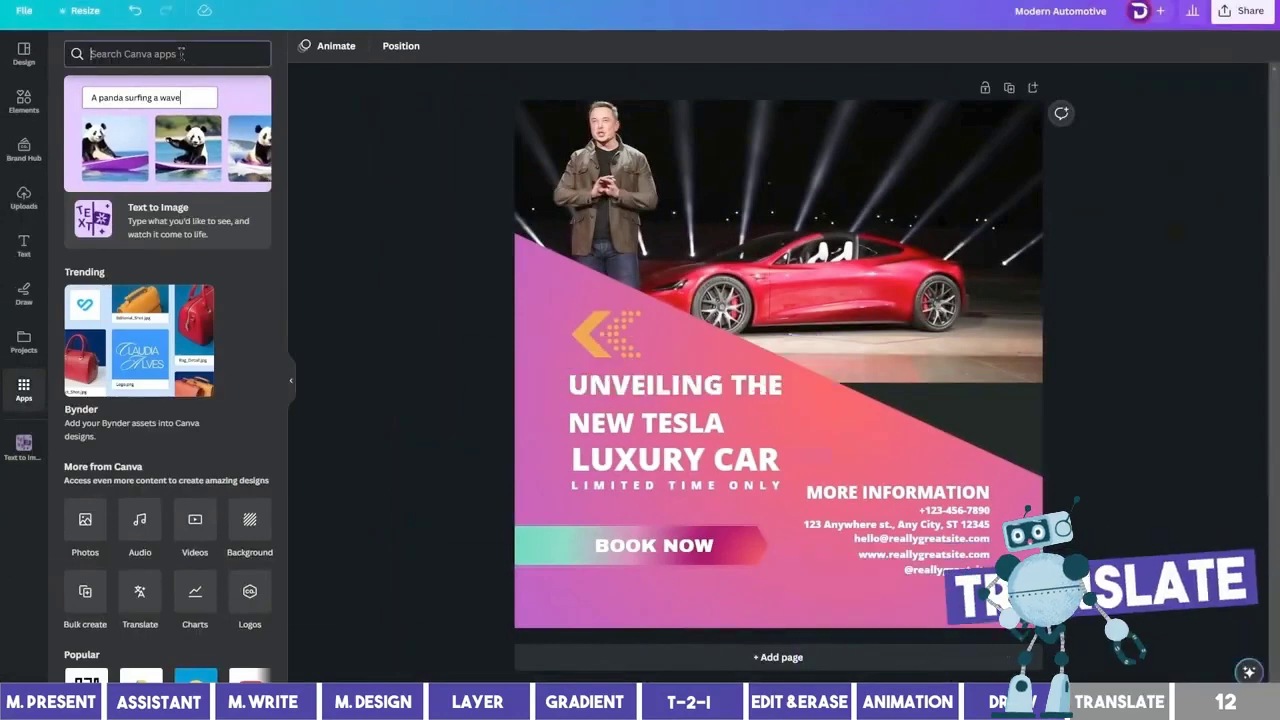
pyautogui.write('translate')
pyautogui.click(181, 107)
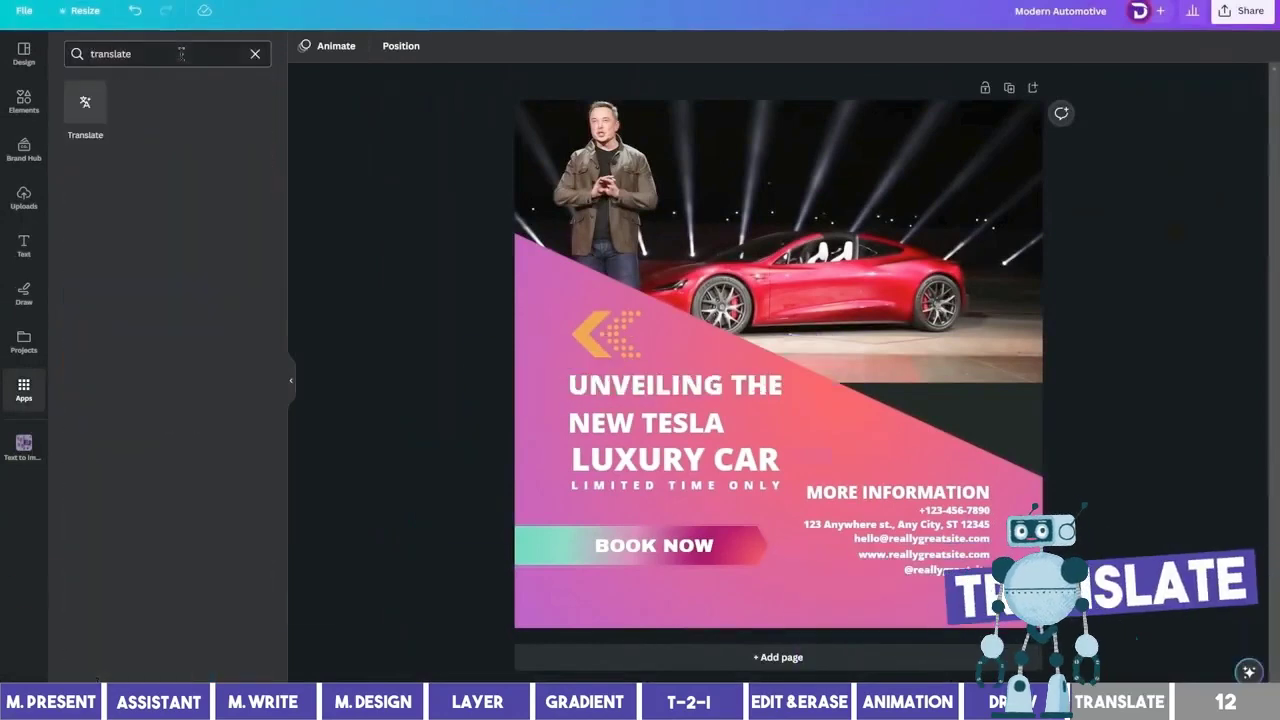
pyautogui.click(90, 105)
# Step: Translate page 1 of the design into Arabic with automatic source language detection
pyautogui.click(190, 190)
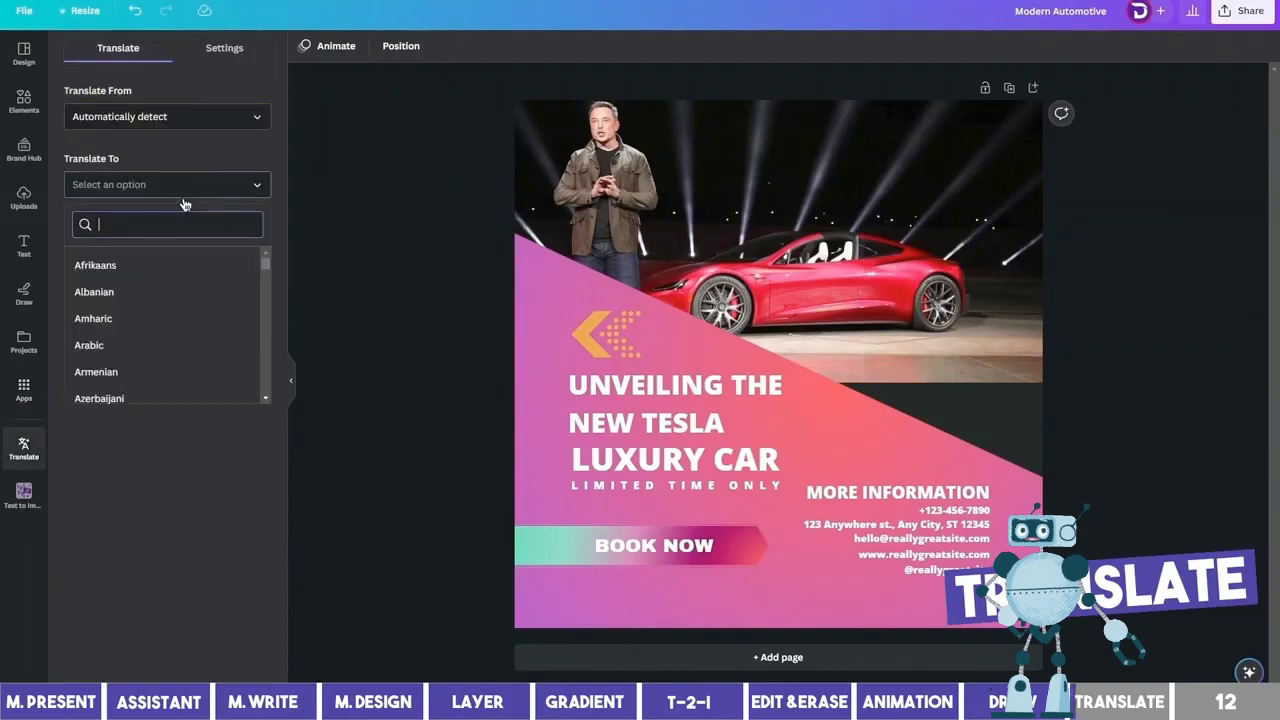
pyautogui.click(179, 344)
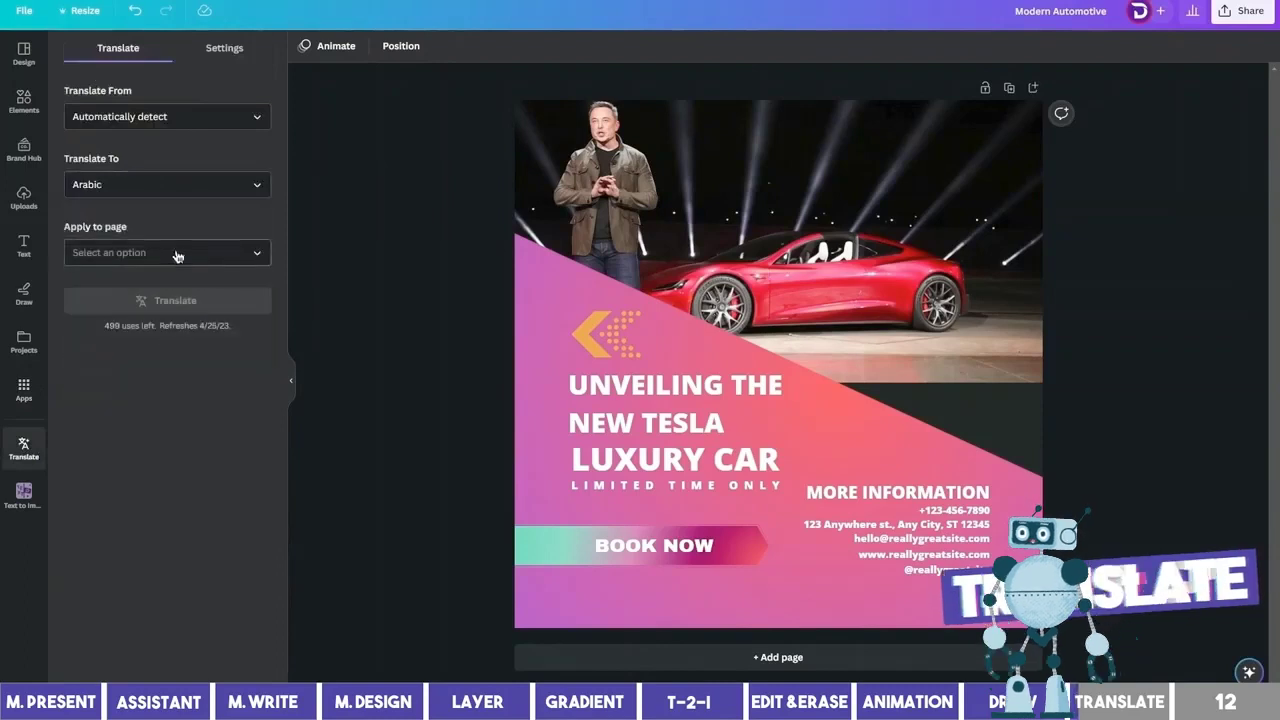
pyautogui.click(168, 252)
pyautogui.click(177, 289)
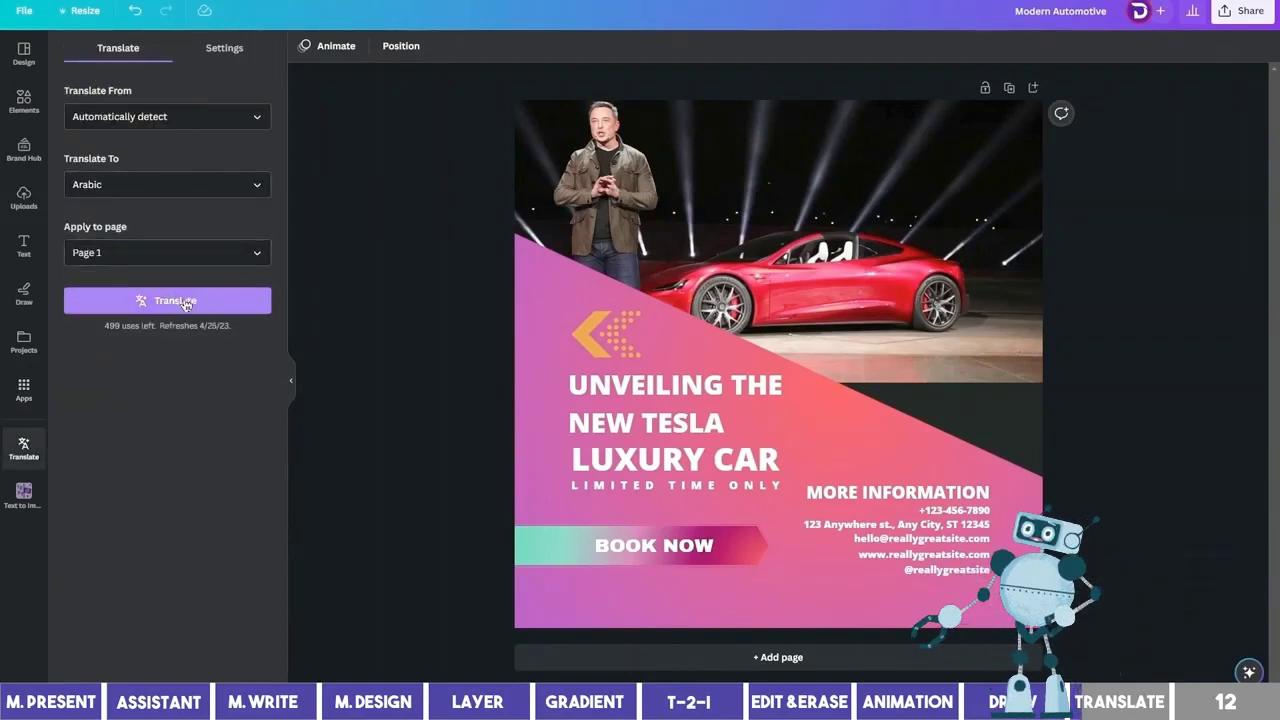
pyautogui.click(184, 303)
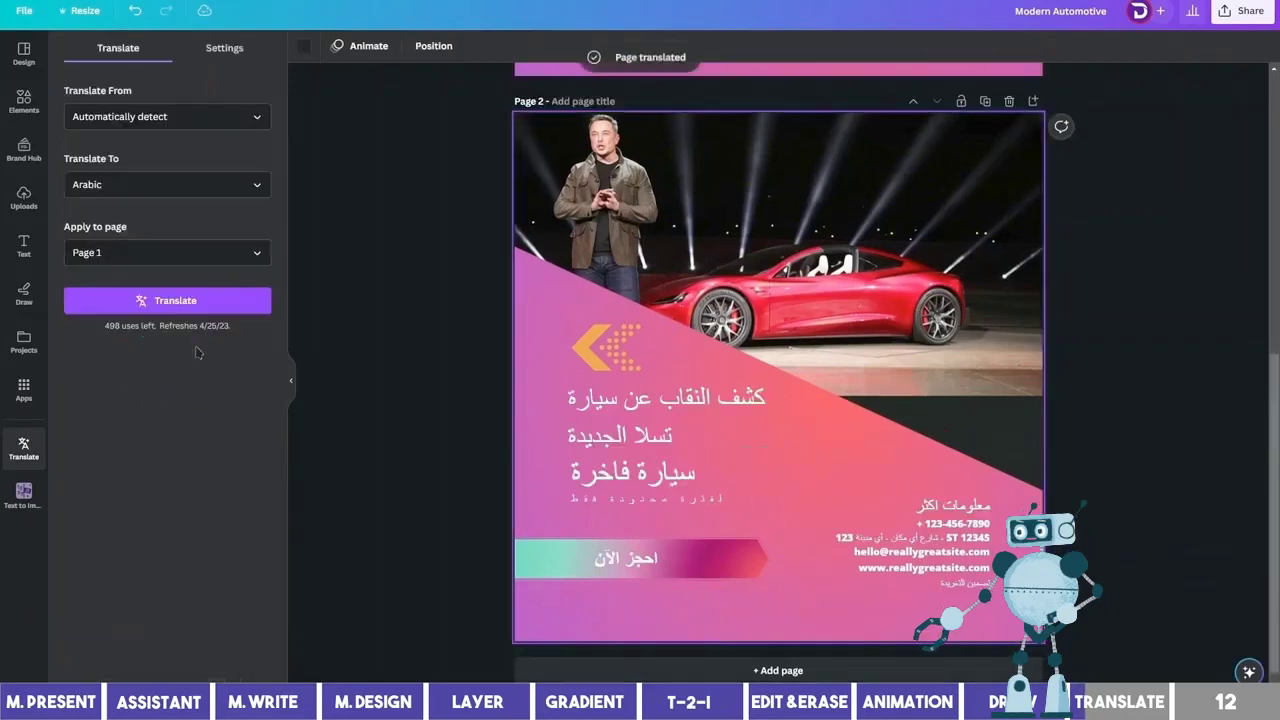
# Step: Examine the Arabic headline and the contact detail text boxes on page 2
pyautogui.click(640, 462)
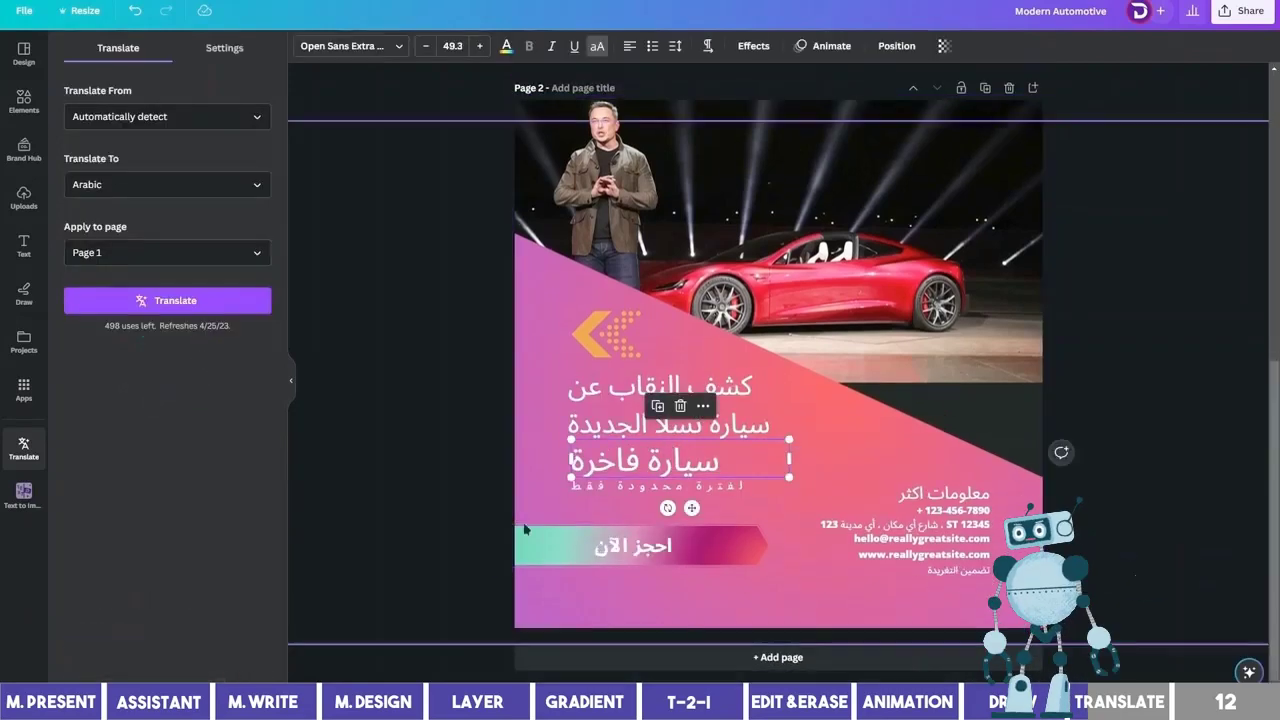
pyautogui.click(971, 493)
pyautogui.click(975, 528)
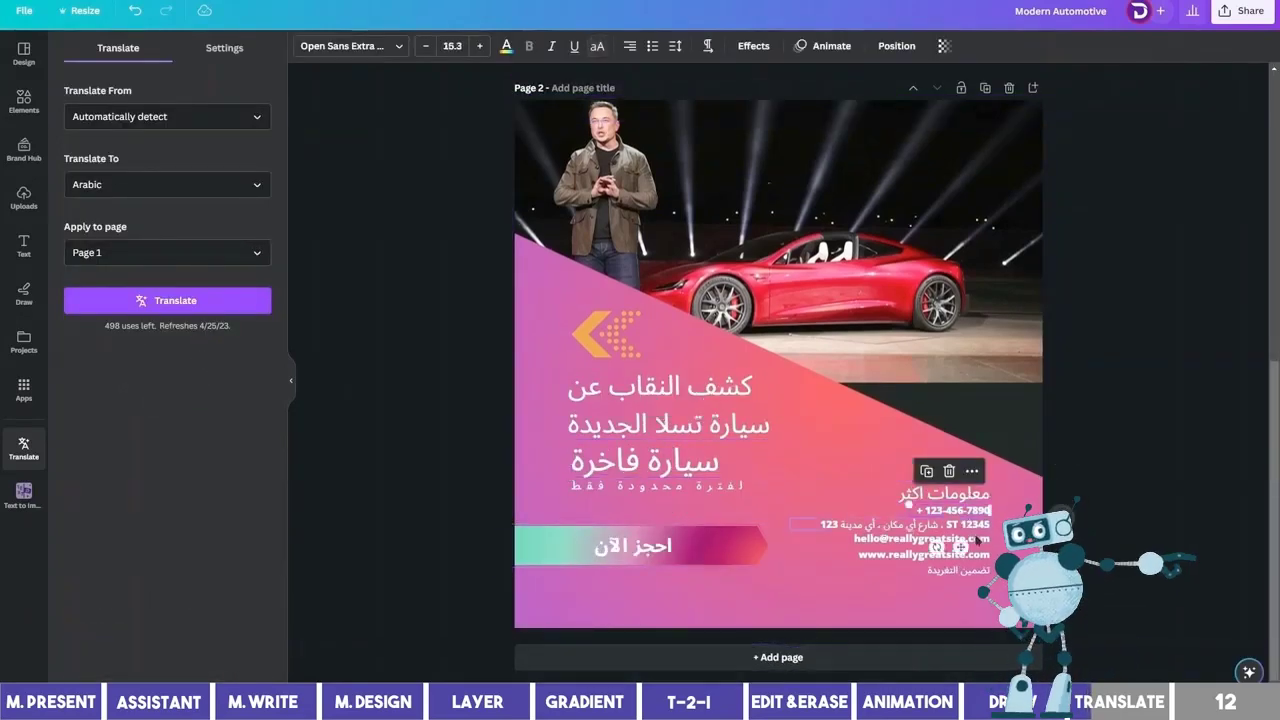
pyautogui.click(943, 550)
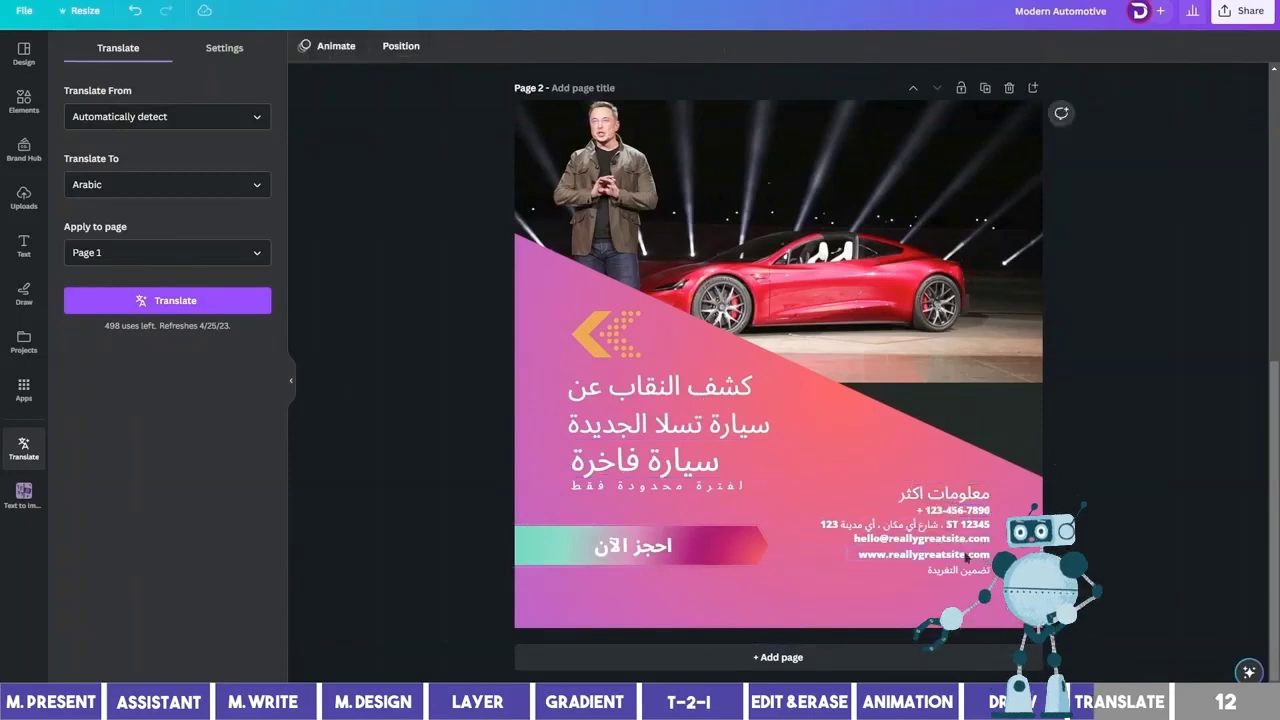
pyautogui.click(941, 548)
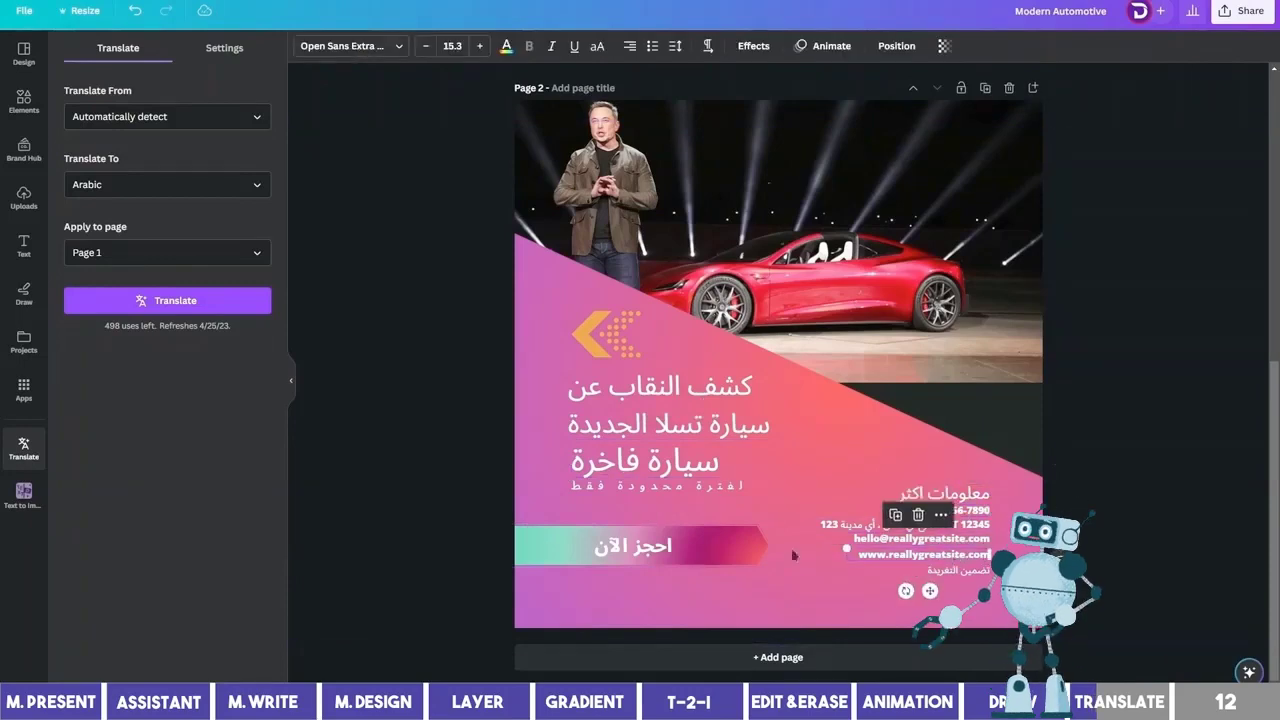
pyautogui.click(434, 537)
pyautogui.scroll(3, 434, 537)
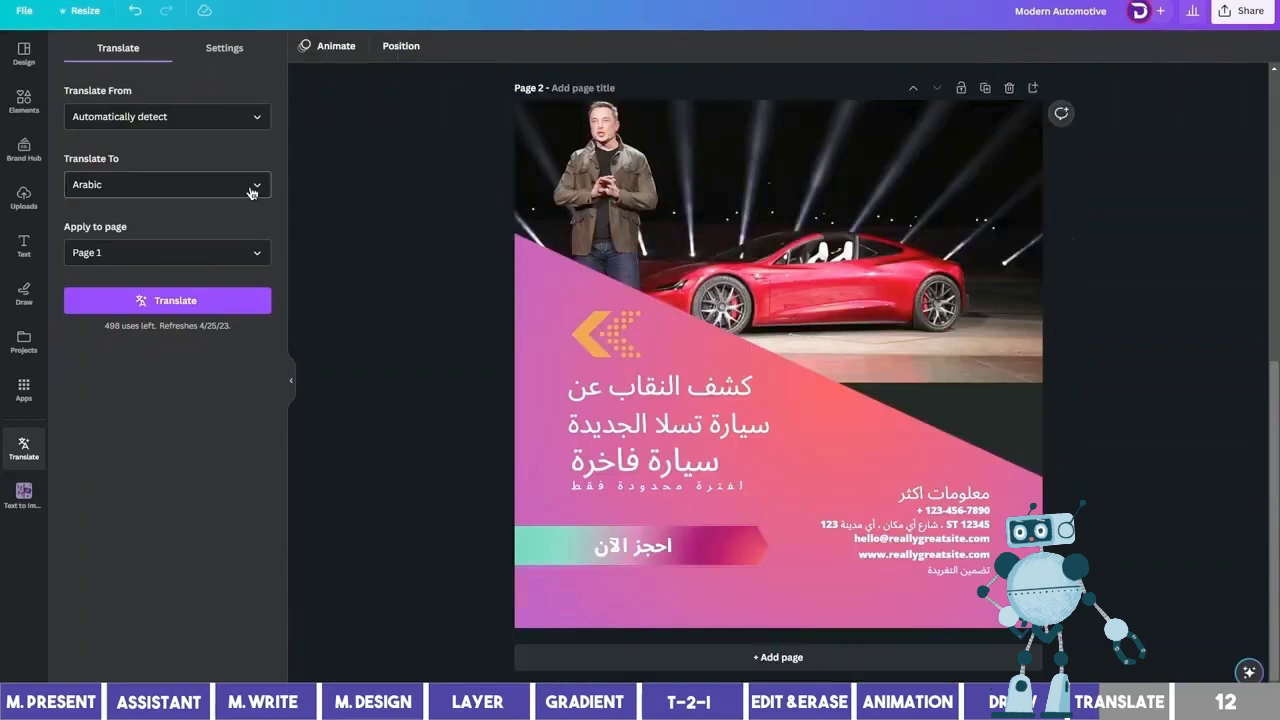
# Step: Look through the available target languages and translate page 1 into Hindi
pyautogui.click(252, 193)
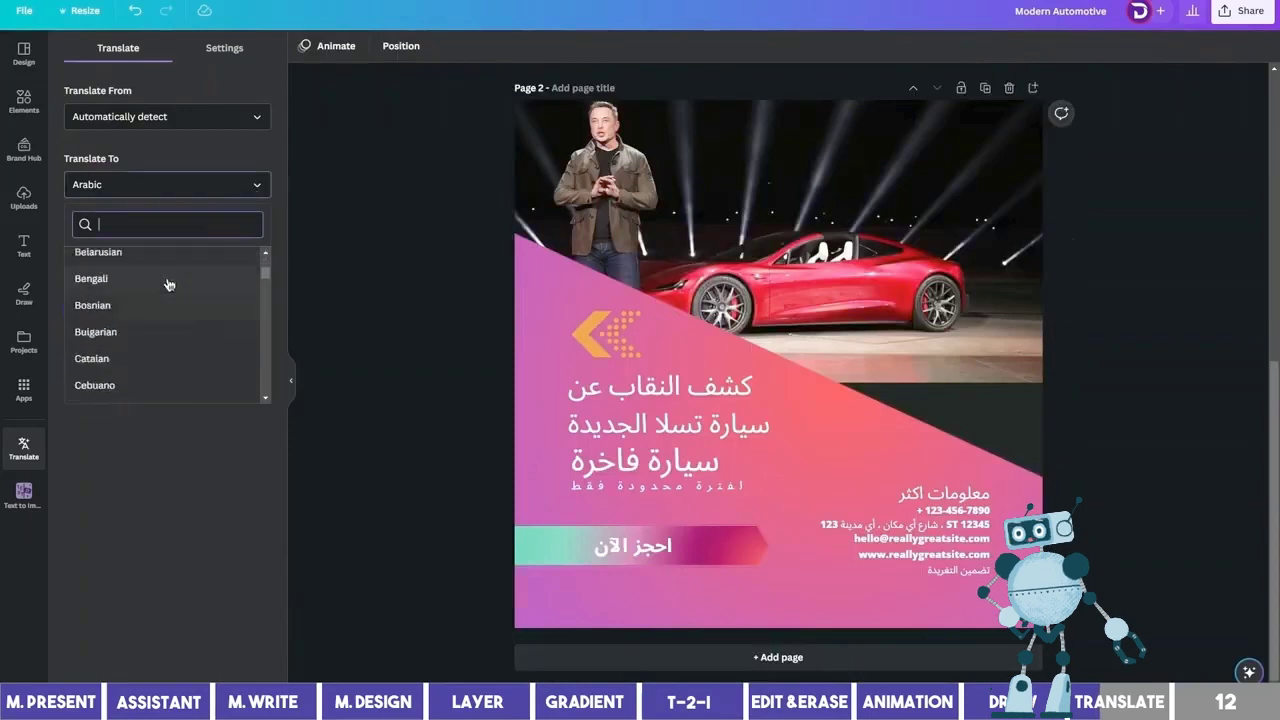
pyautogui.scroll(-4, 266, 290)
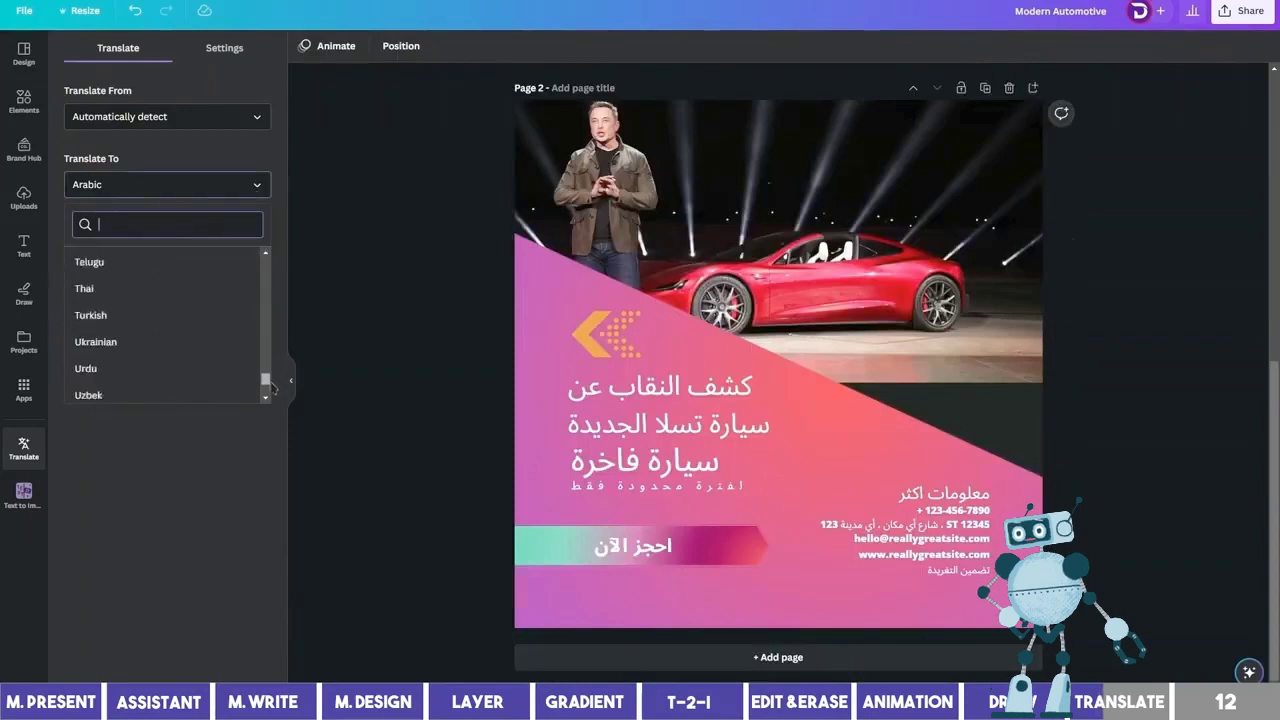
pyautogui.scroll(-2, 266, 380)
pyautogui.scroll(1, 266, 380)
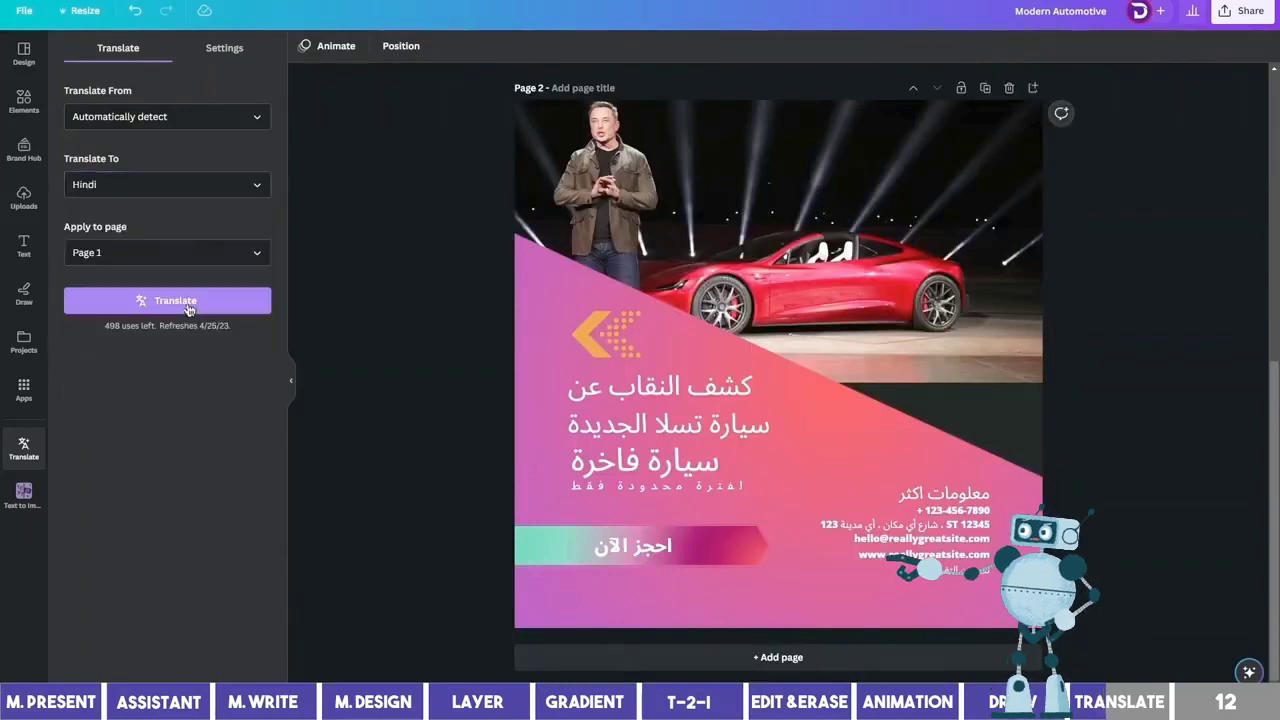
pyautogui.click(189, 310)
# Step: Translate page 1 into Spanish
pyautogui.click(180, 190)
pyautogui.write('spanis')
pyautogui.click(105, 257)
pyautogui.click(199, 303)
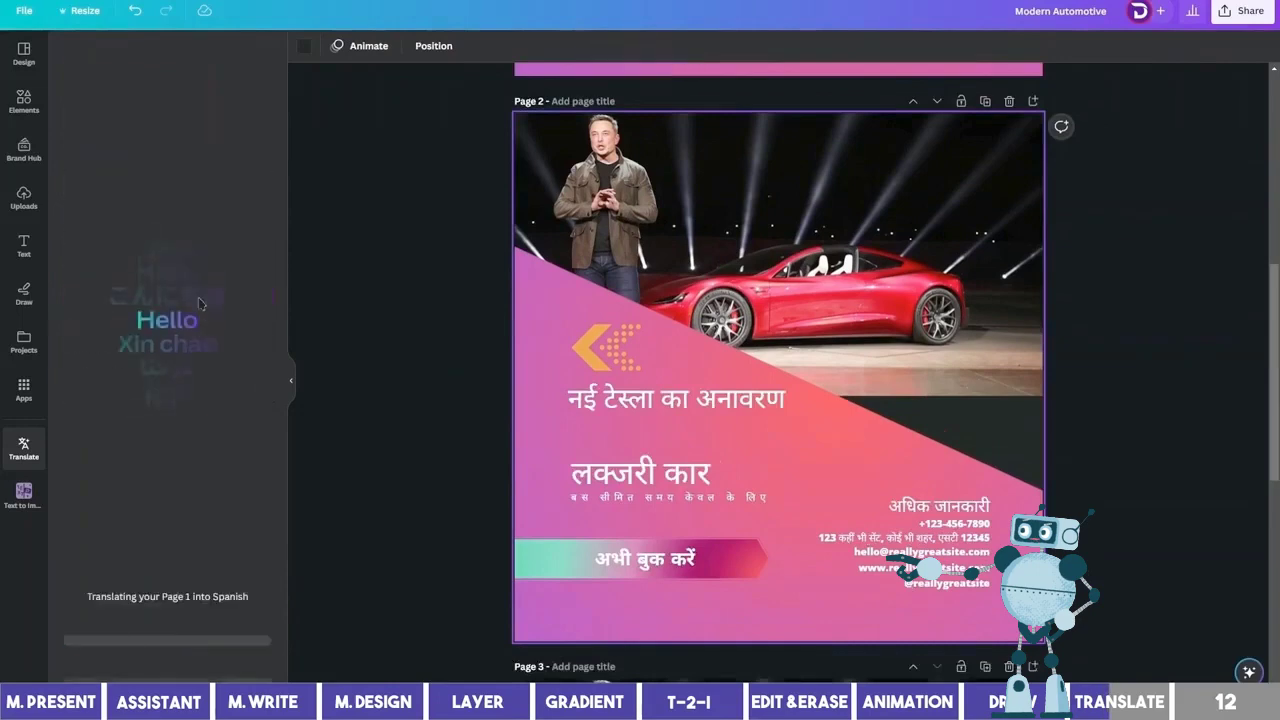
# Step: Translate page 1 into French
pyautogui.click(176, 186)
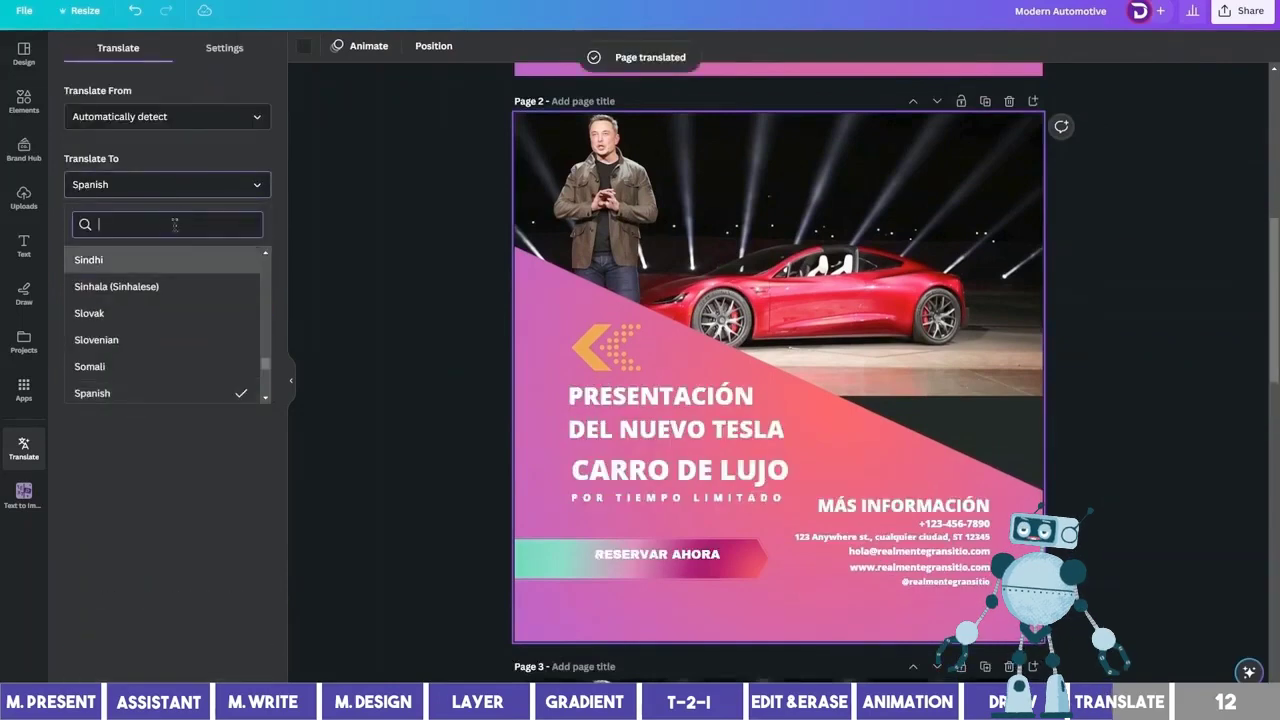
pyautogui.write('fre')
pyautogui.click(171, 262)
pyautogui.click(199, 262)
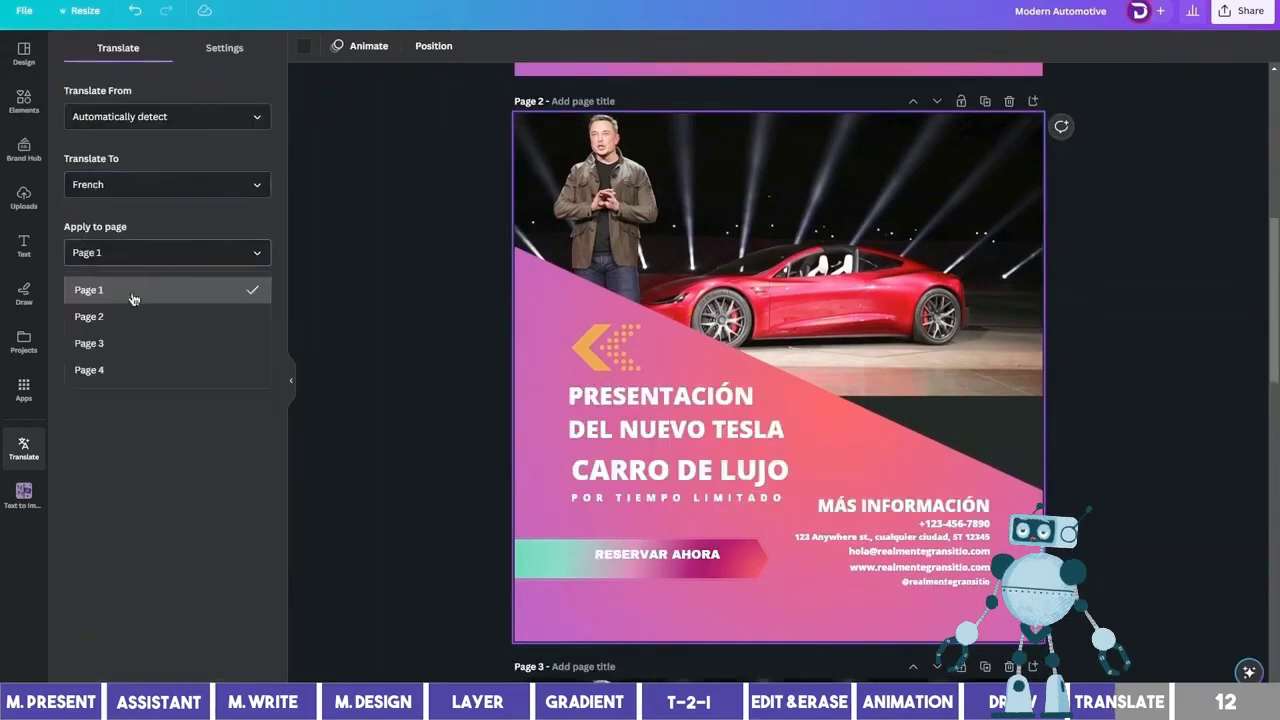
pyautogui.click(195, 290)
pyautogui.click(190, 298)
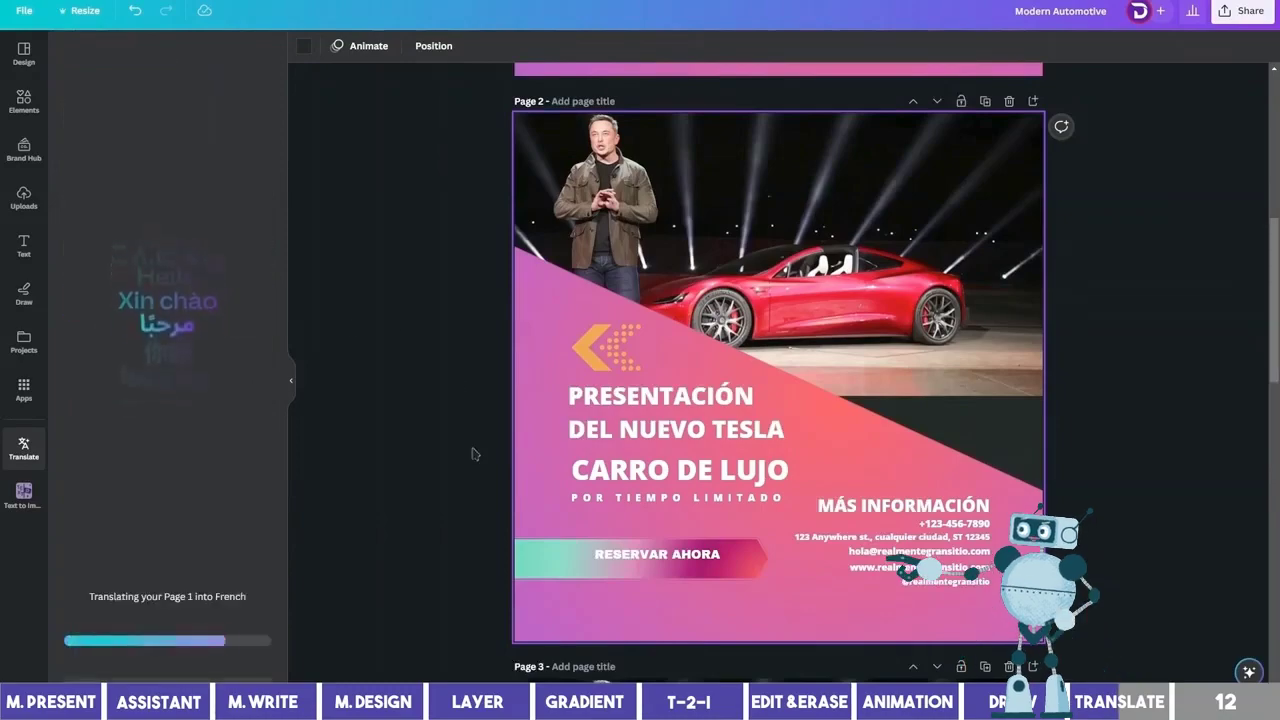
# Step: Review the translated French, Spanish, Hindi and Arabic pages of the design
pyautogui.scroll(-15, 480, 453)
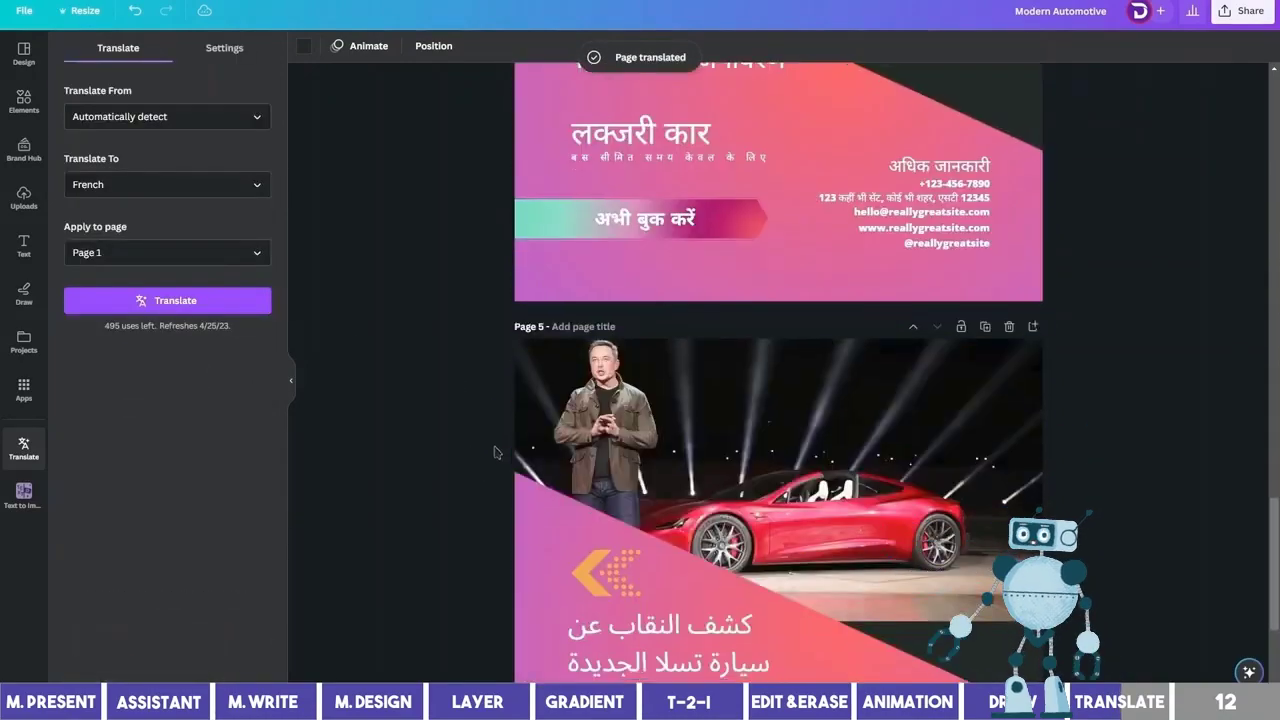
pyautogui.scroll(-3, 497, 453)
pyautogui.scroll(20, 495, 452)
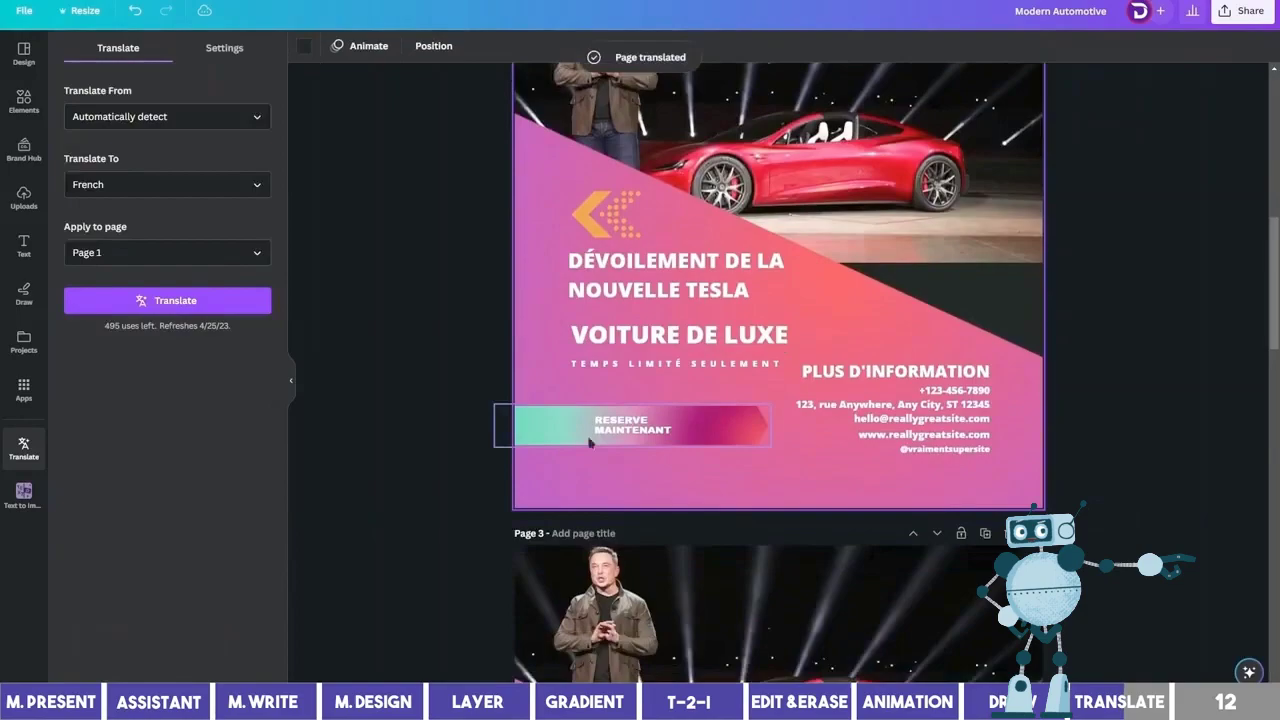
pyautogui.scroll(-10, 500, 452)
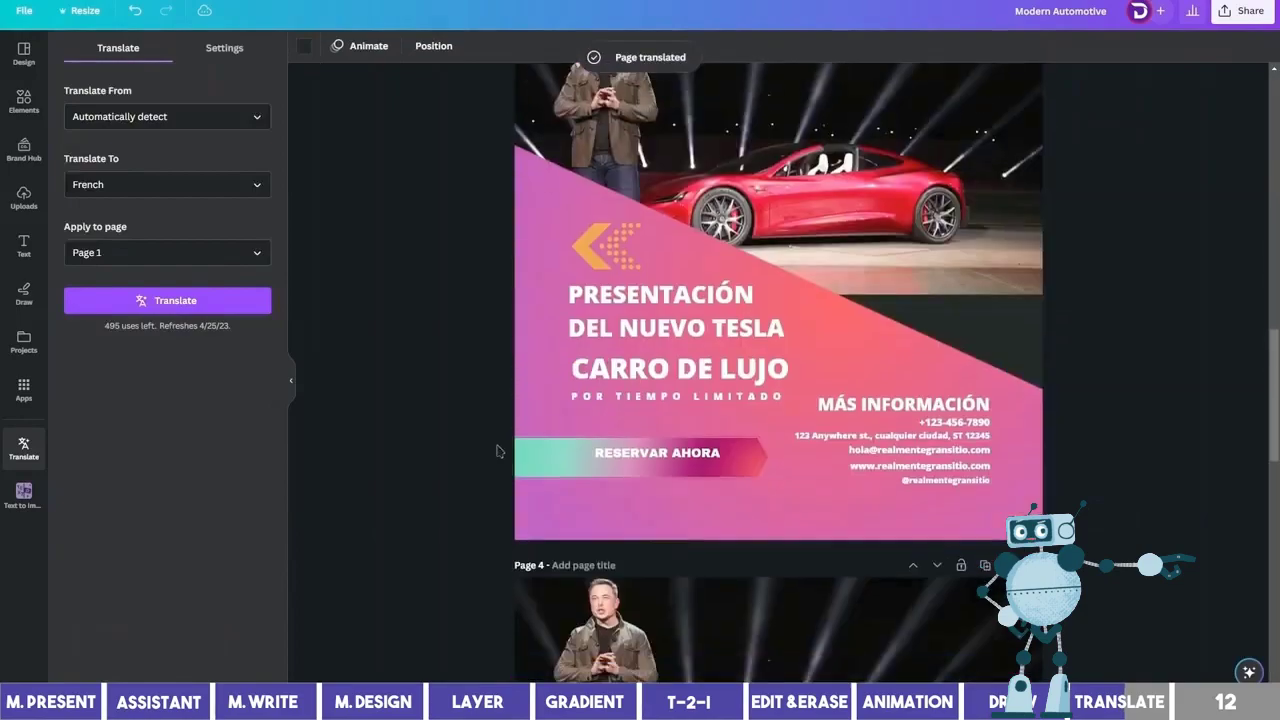
# Step: Look through the new features under Discover the magic from Canva Create on the home page
pyautogui.scroll(-10, 497, 452)
pyautogui.scroll(15, 460, 445)
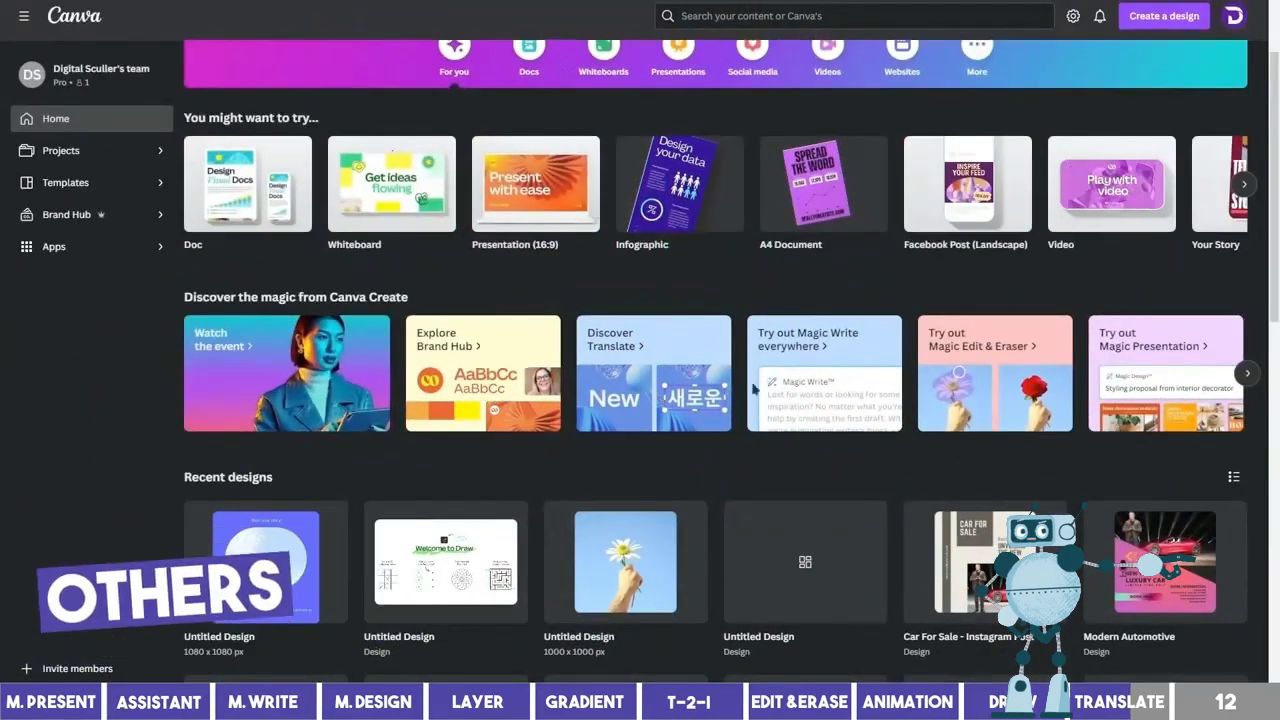
pyautogui.click(1249, 376)
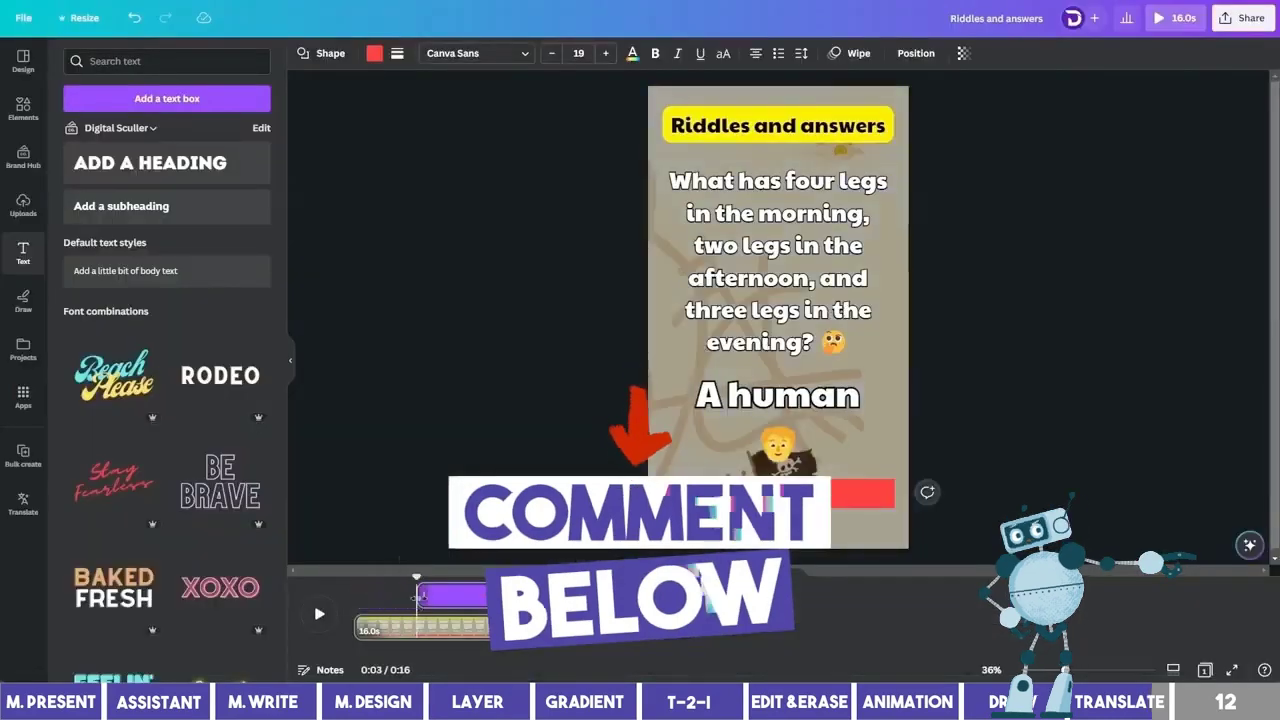
# Step: Play the Riddles and answers video and shorten the red bar's duration on the timeline by trimming its end
pyautogui.click(319, 614)
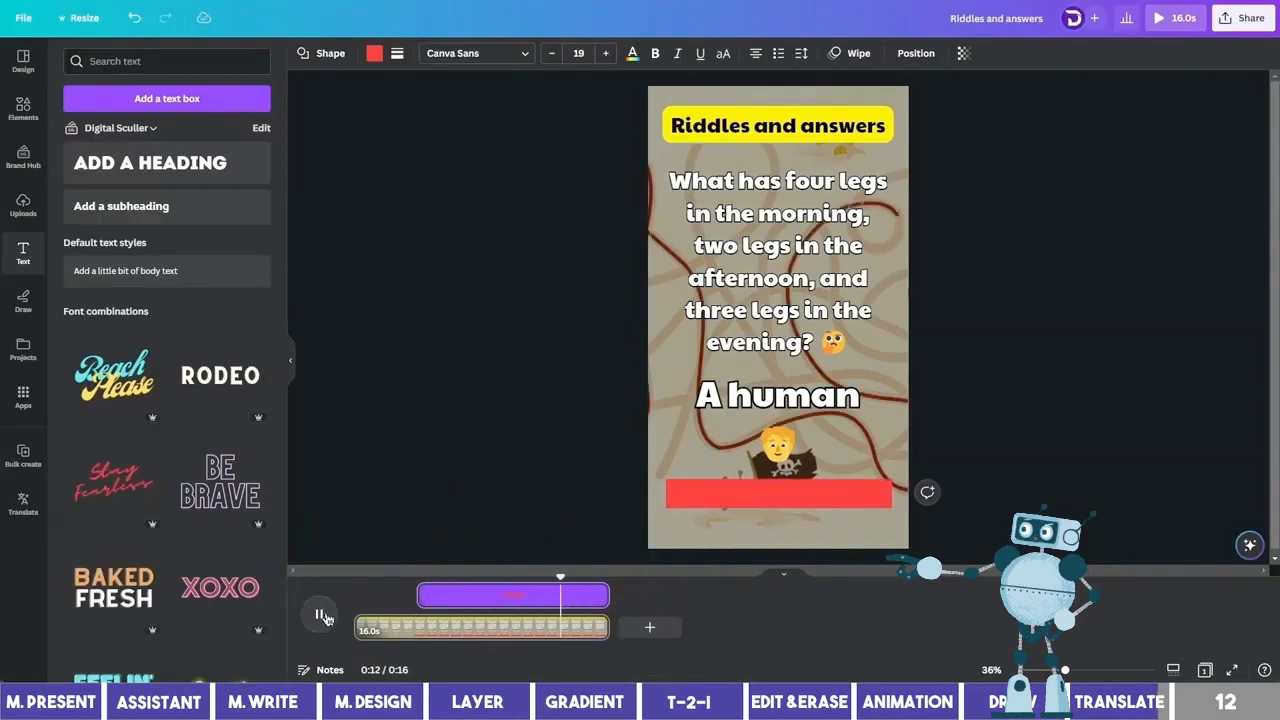
pyautogui.moveTo(606, 596); pyautogui.dragTo(563, 595)
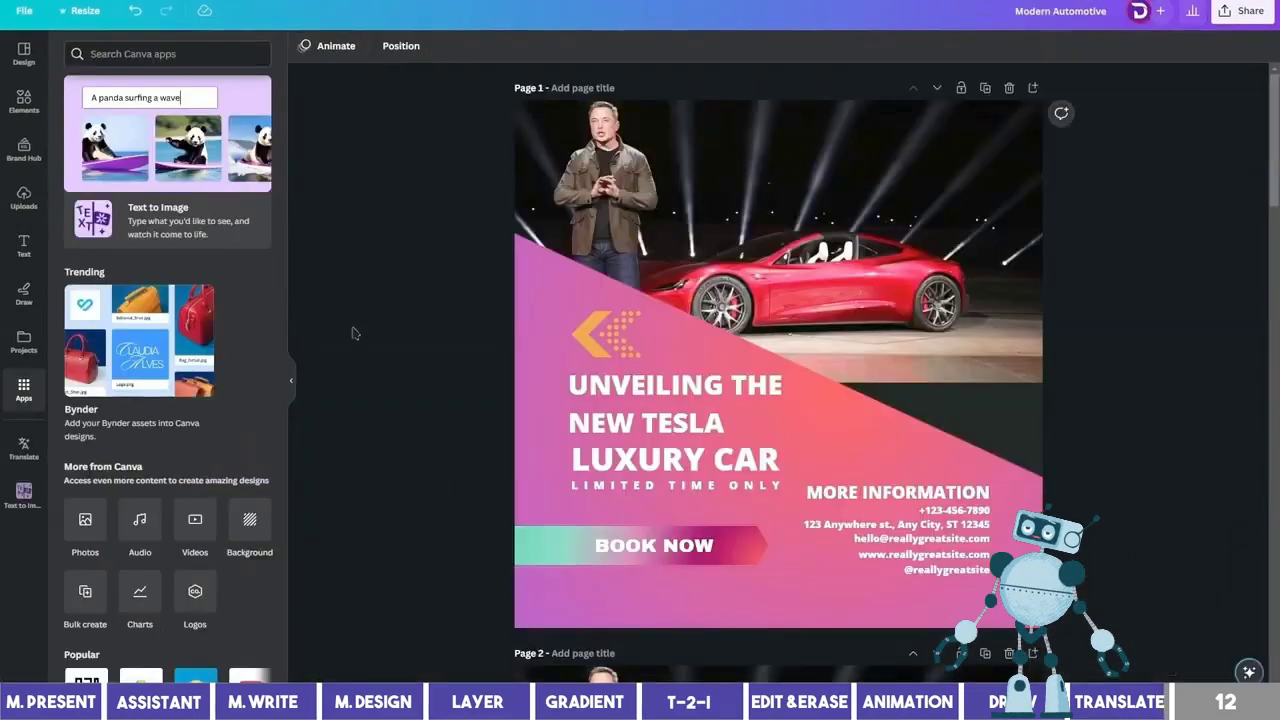
# Step: Open the Bulk create app in the Modern Automotive design, view its manual data entry table and close the table
pyautogui.scroll(-3, 86, 331)
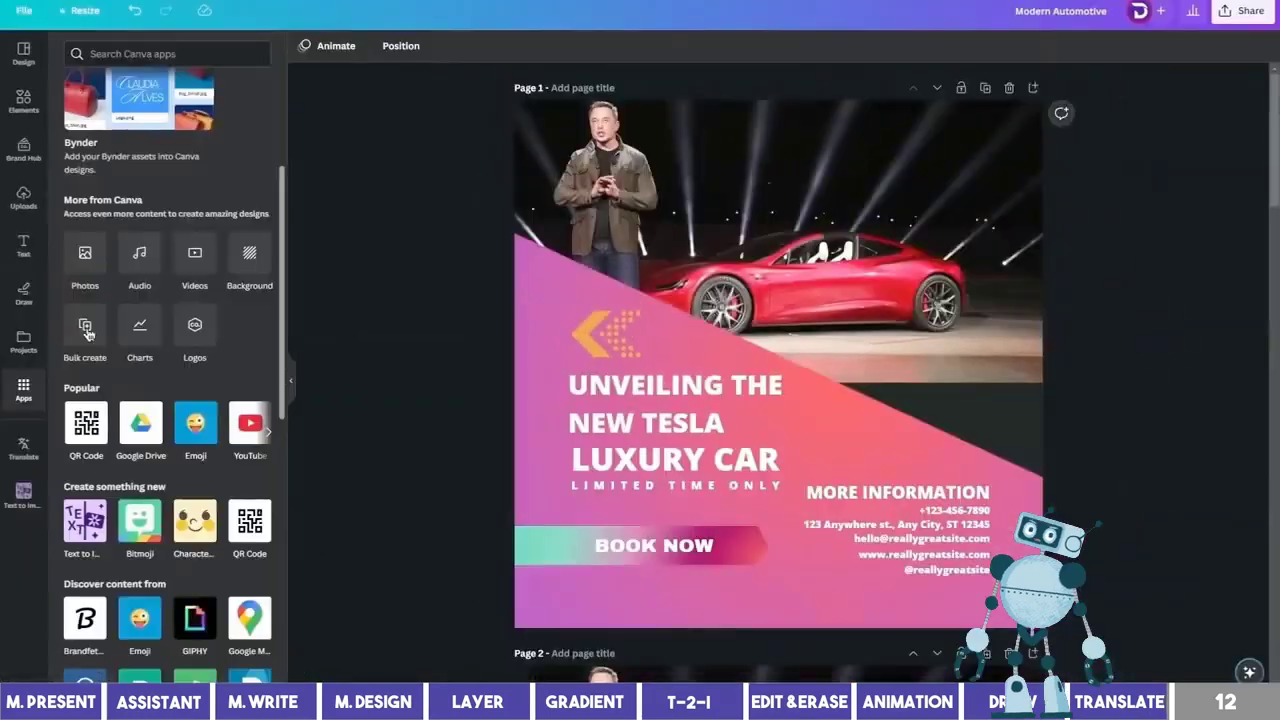
pyautogui.click(87, 331)
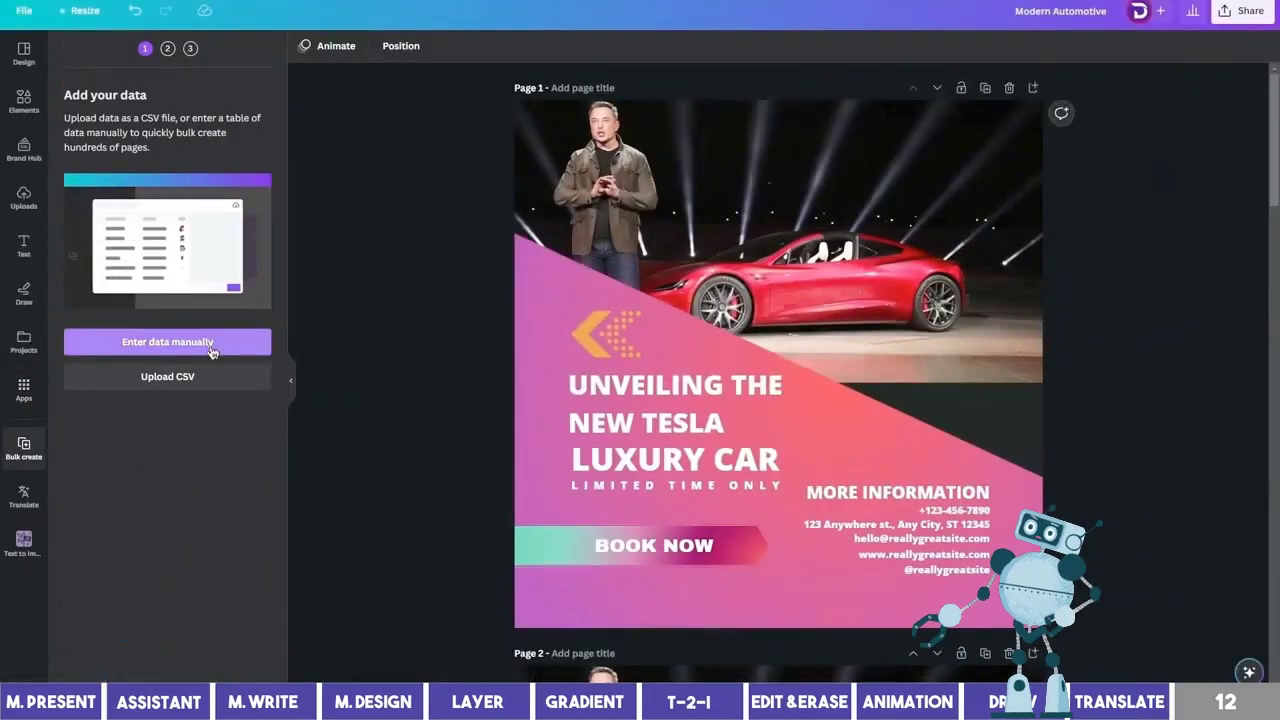
pyautogui.click(211, 345)
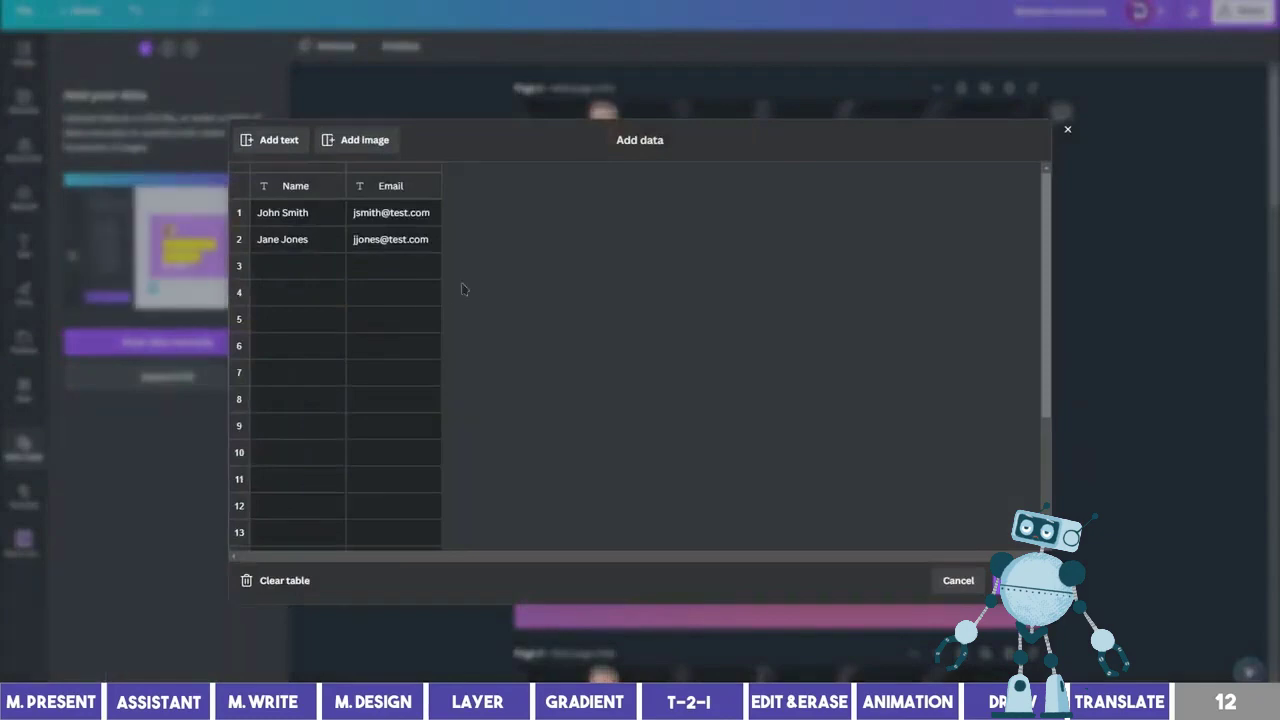
pyautogui.click(1066, 130)
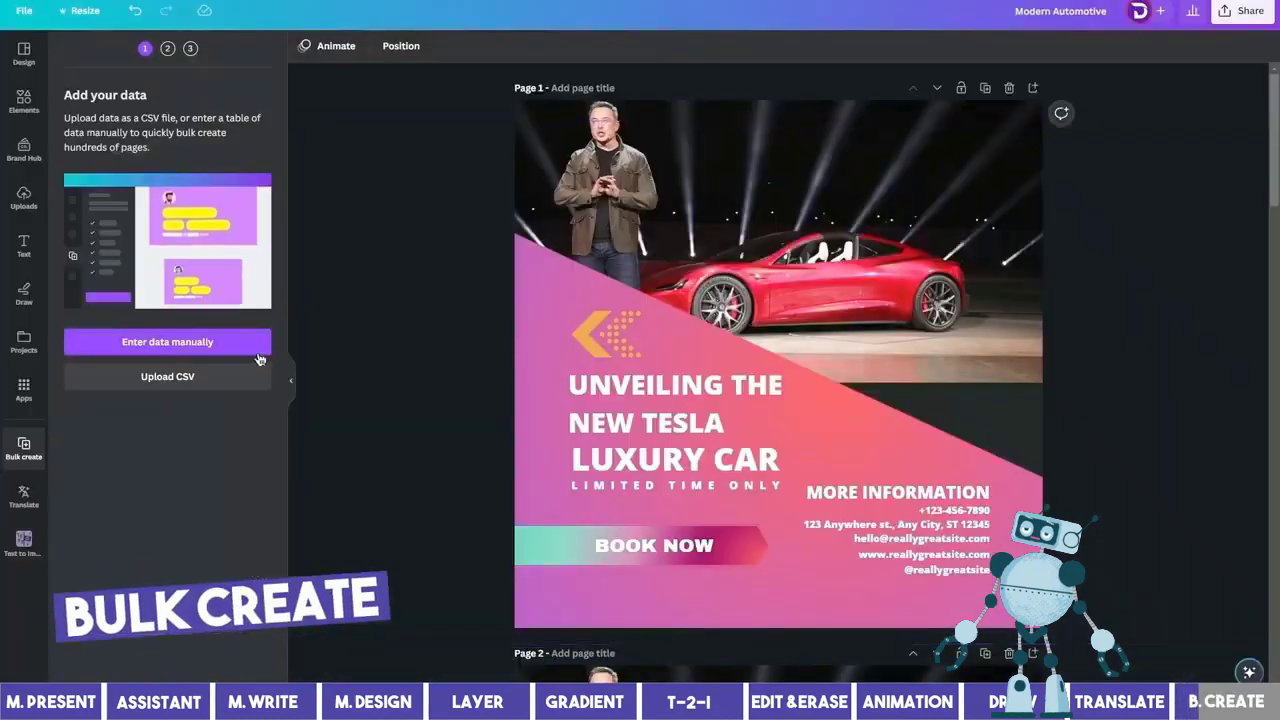